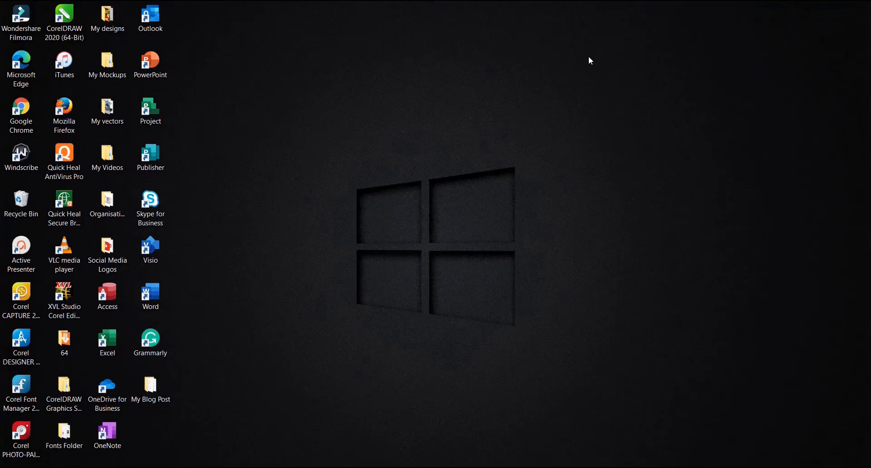
# Switch to CorelDRAW and create a new 18 × 10 inch document named HOW TO DESIGN AN EBOOK COVER.
pyautogui.click(576, 466)
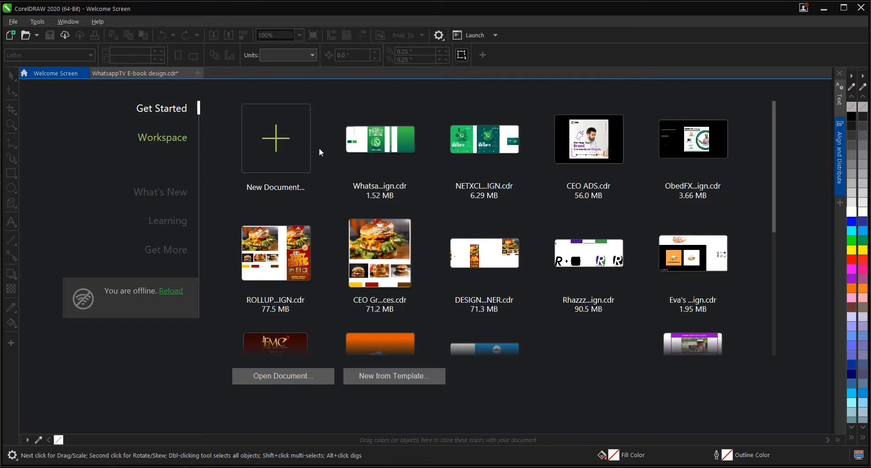
pyautogui.click(282, 139)
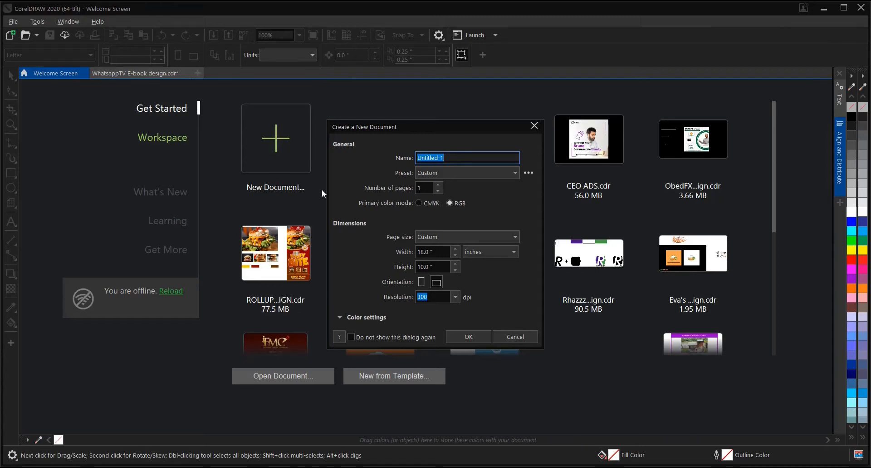
pyautogui.write('HOW TO DESIGN AN EB')
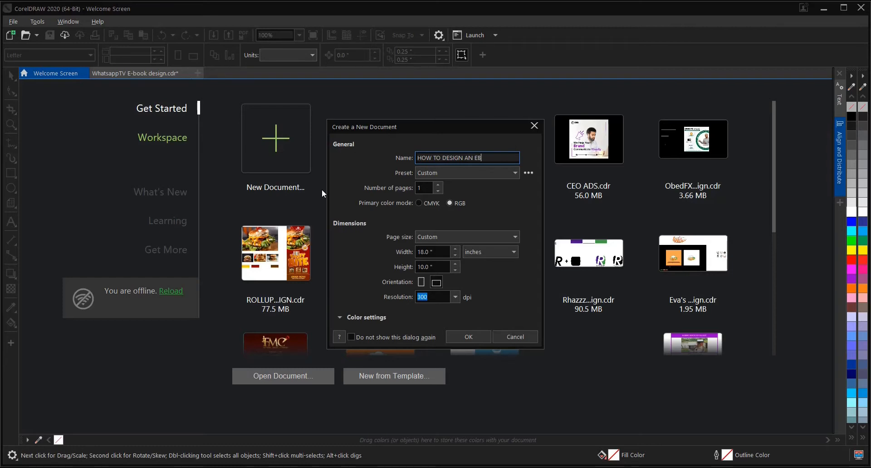
pyautogui.write('OOK COVER')
pyautogui.click(474, 334)
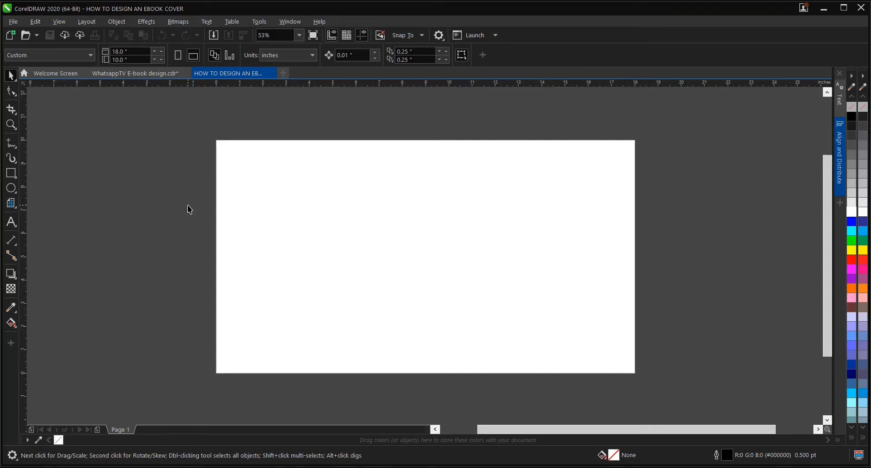
# Switch to Word to read the ebook title and author name, and return to CorelDRAW.
pyautogui.click(503, 467)
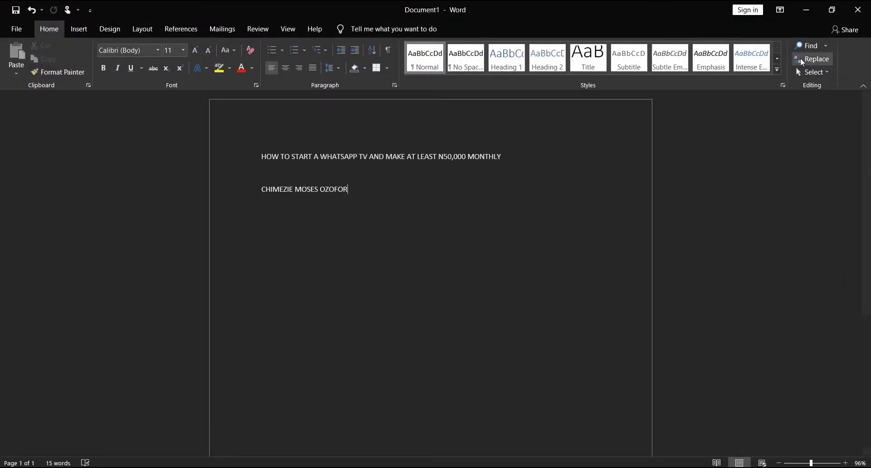
pyautogui.click(810, 7)
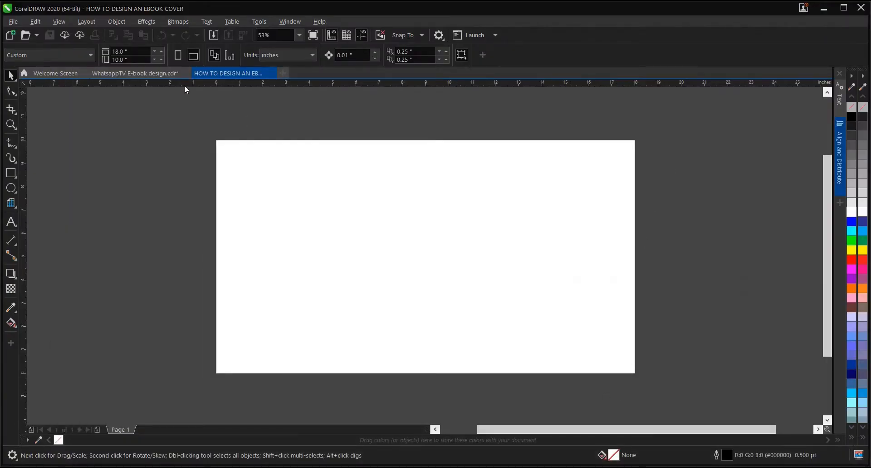
# Copy the WhatsApp logo and two green color bars from WhatsappTV E-book design.cdr into the ebook cover document, placing them left of the page.
pyautogui.click(156, 73)
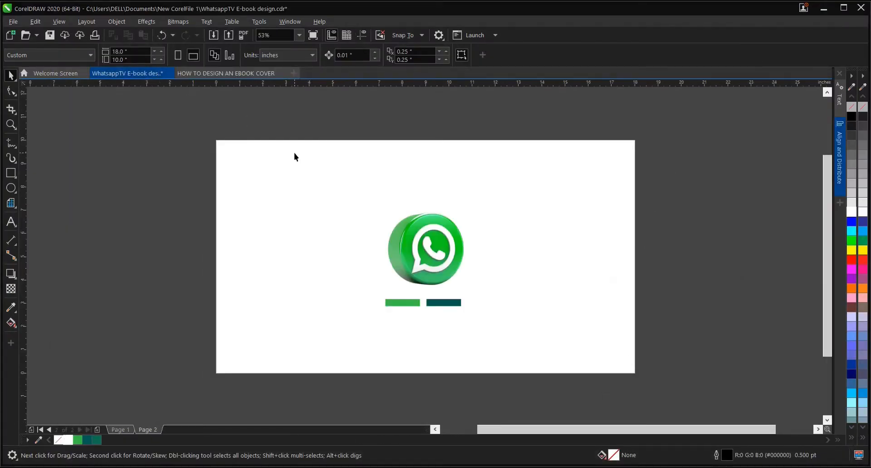
pyautogui.moveTo(294, 153); pyautogui.dragTo(565, 355)
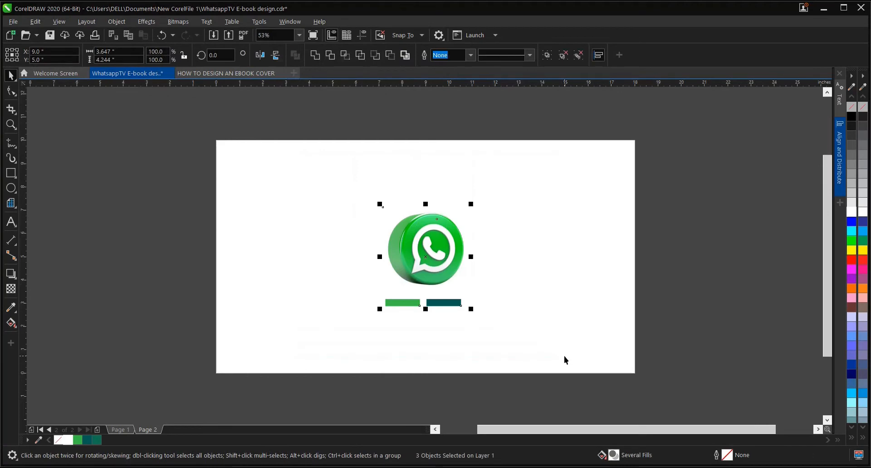
pyautogui.rightClick(421, 242)
pyautogui.click(453, 246)
pyautogui.click(229, 73)
pyautogui.rightClick(352, 230)
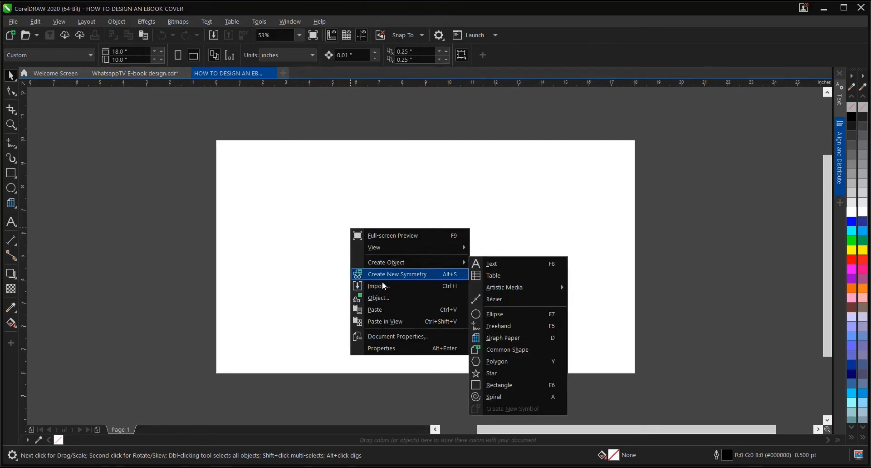
pyautogui.click(378, 309)
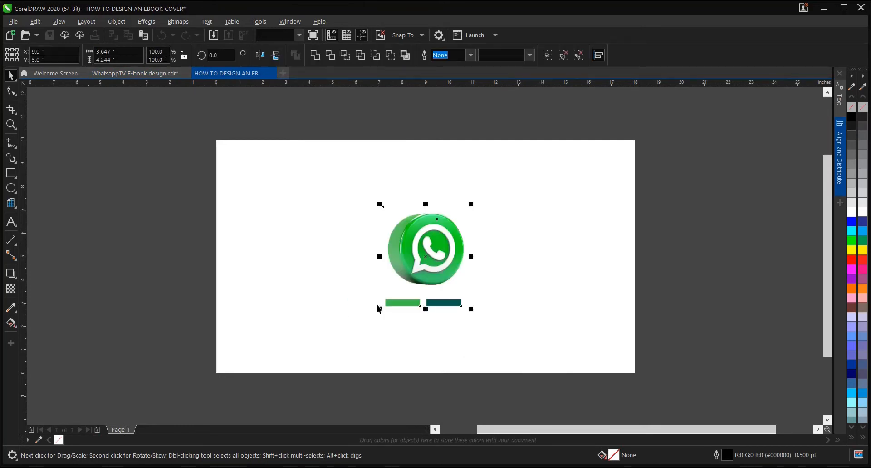
pyautogui.moveTo(425, 252); pyautogui.dragTo(158, 249)
pyautogui.click(210, 177)
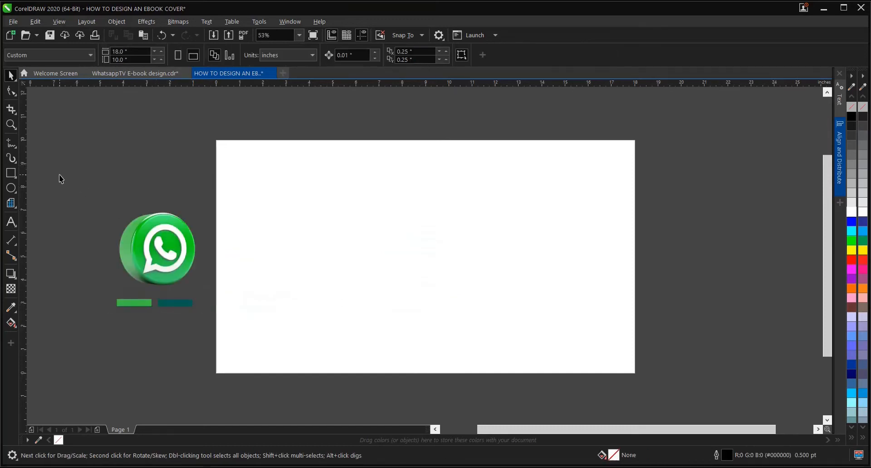
# Draw an upright rectangle about 3.1 by 5.9 inches near the middle of the page.
pyautogui.click(11, 173)
pyautogui.moveTo(396, 185); pyautogui.dragTo(470, 322)
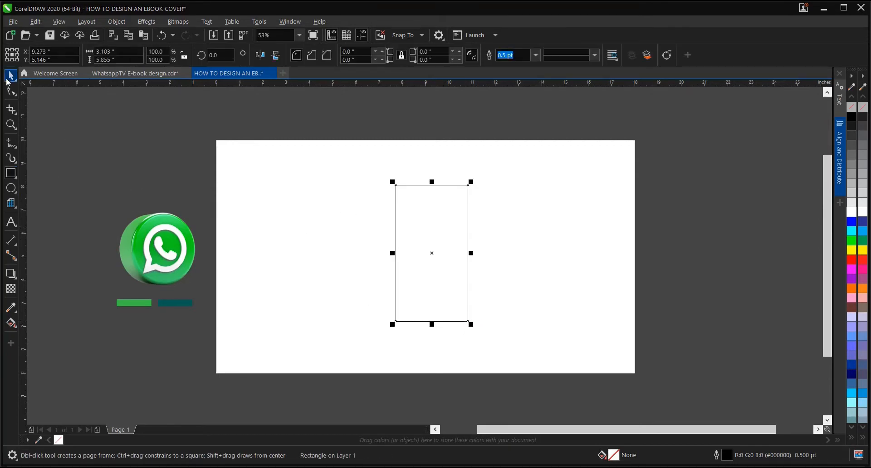
pyautogui.click(9, 78)
pyautogui.click(352, 217)
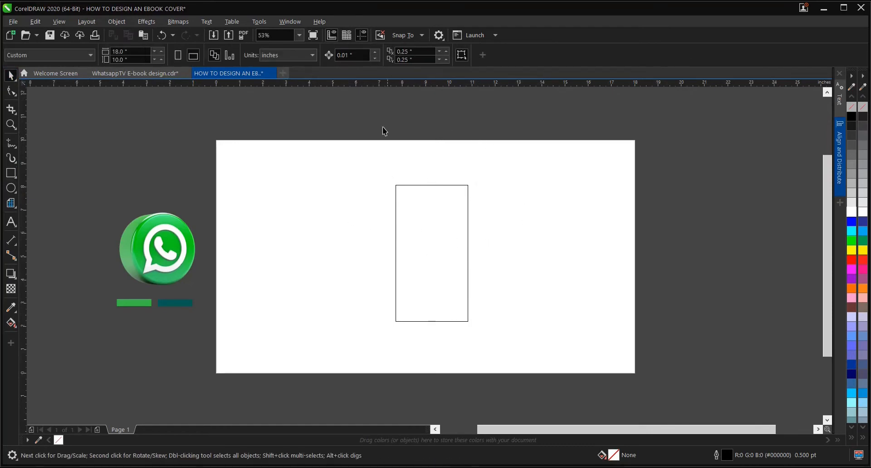
# Set the rectangle's size to 6 inches wide by 9 inches high.
pyautogui.click(424, 245)
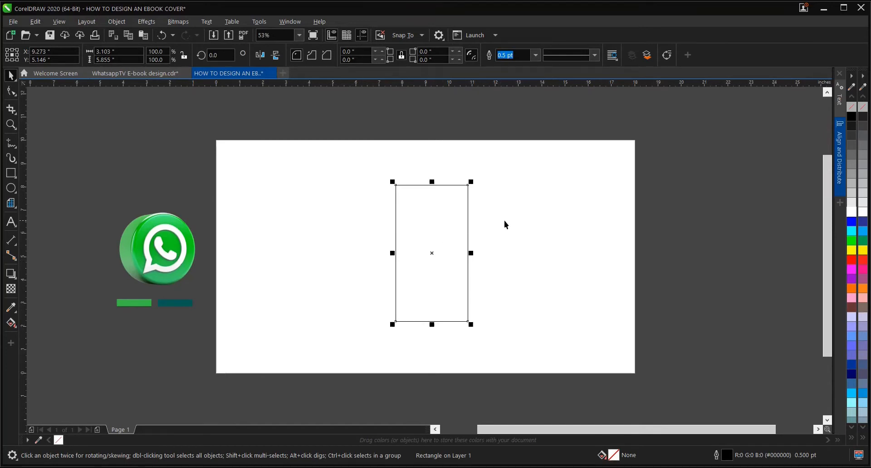
pyautogui.click(515, 226)
pyautogui.click(457, 225)
pyautogui.click(508, 193)
pyautogui.click(441, 218)
pyautogui.click(129, 55)
pyautogui.write('6')
pyautogui.press('Tab')
pyautogui.write('9')
pyautogui.press('Return')
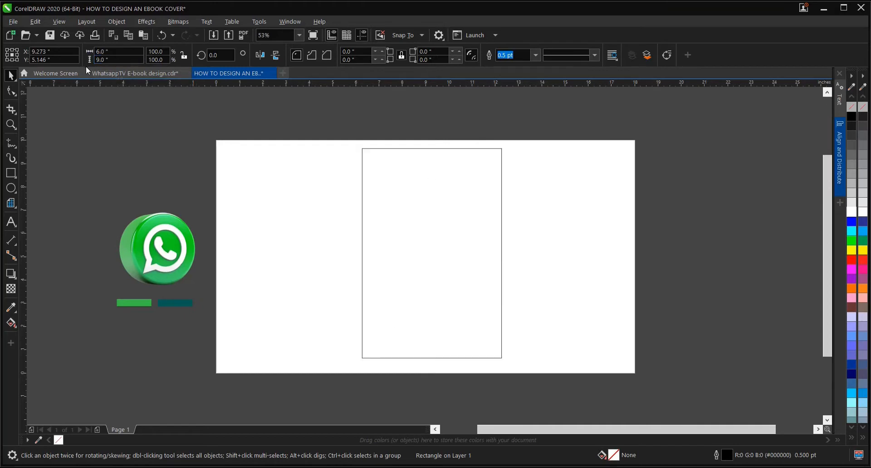
pyautogui.click(558, 228)
# Center the cover rectangle on the page.
pyautogui.click(424, 233)
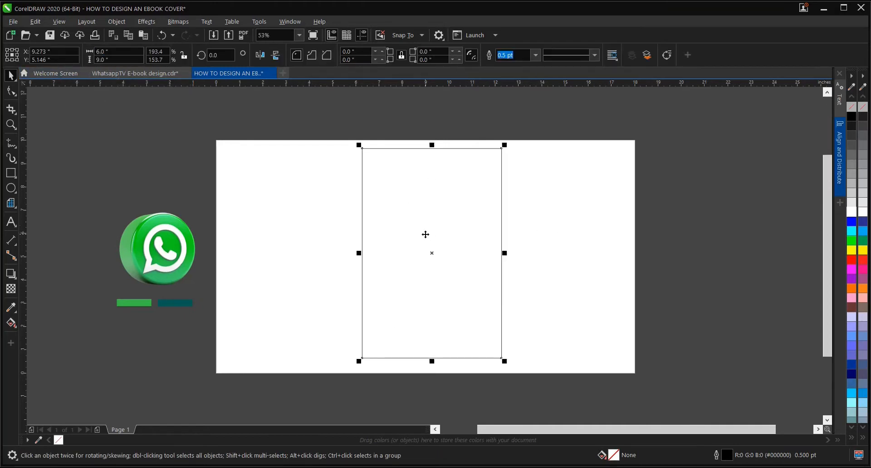
pyautogui.moveTo(424, 234); pyautogui.dragTo(497, 238)
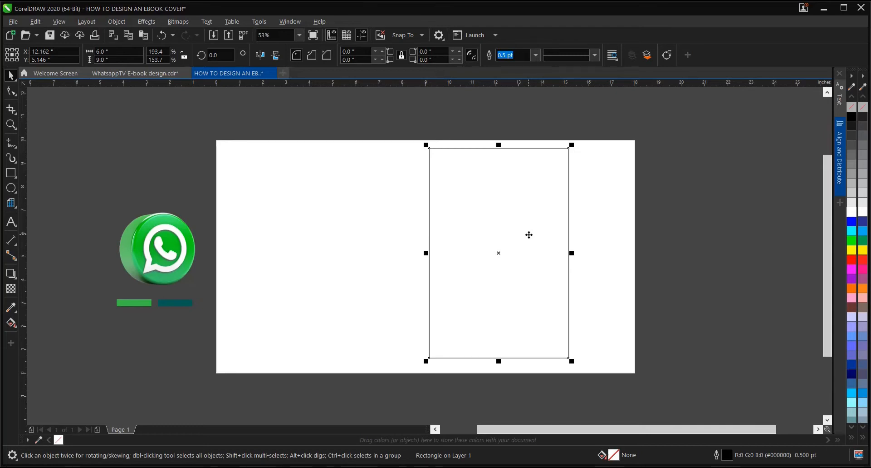
pyautogui.click(598, 227)
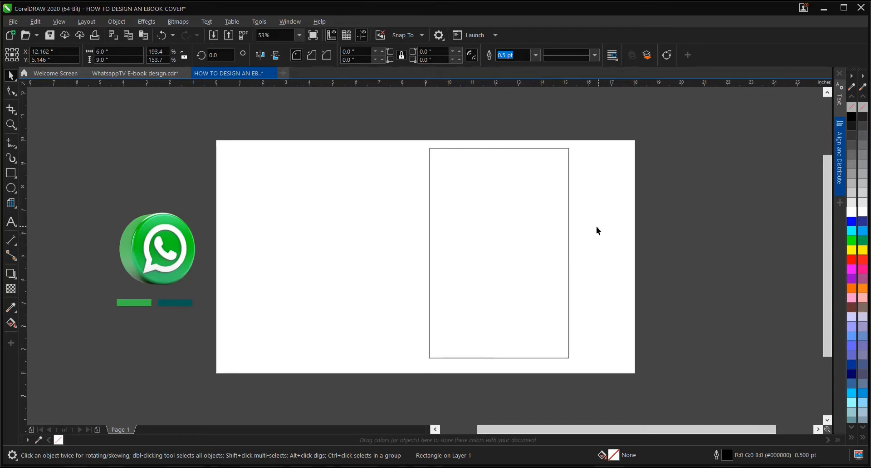
pyautogui.click(531, 248)
pyautogui.press('p')
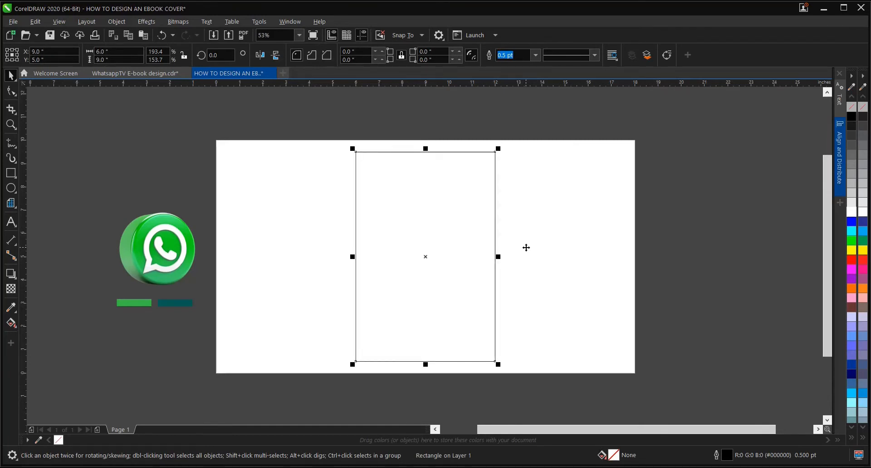
pyautogui.click(571, 222)
pyautogui.click(456, 230)
pyautogui.click(549, 232)
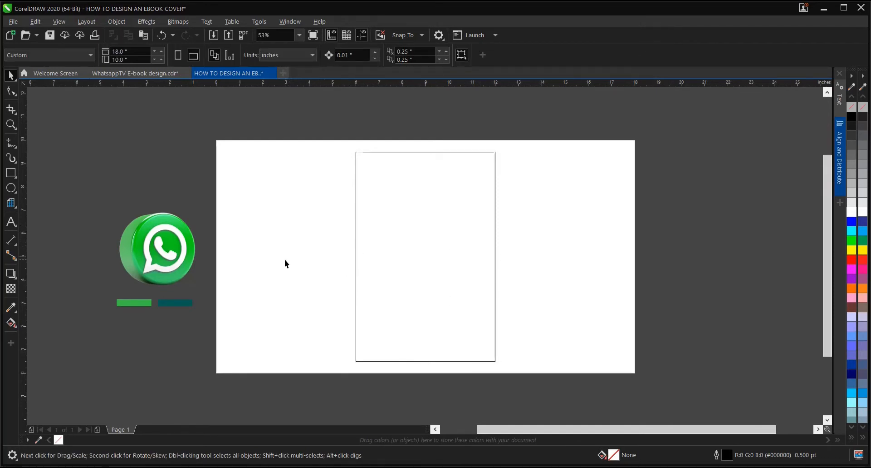
# Draw a tiny rectangle about 0.095 by 0.063 inches on the cover rectangle's left edge.
pyautogui.click(11, 173)
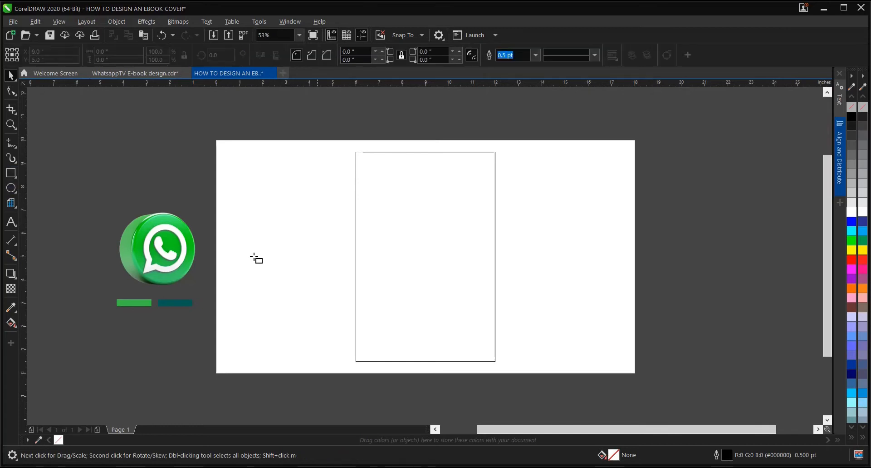
pyautogui.scroll(4, 358, 254)
pyautogui.moveTo(353, 248); pyautogui.dragTo(361, 253)
pyautogui.click(11, 75)
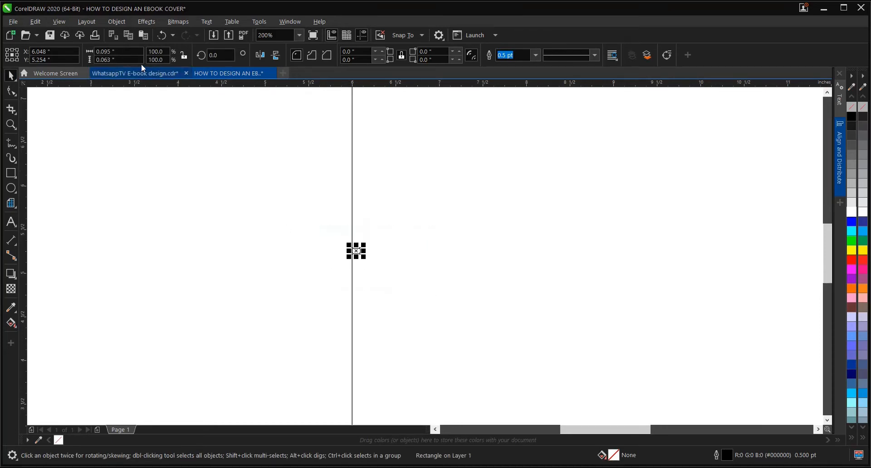
# Set the tiny rectangle's width and height to 0.15 inches each.
pyautogui.click(96, 52)
pyautogui.write('0')
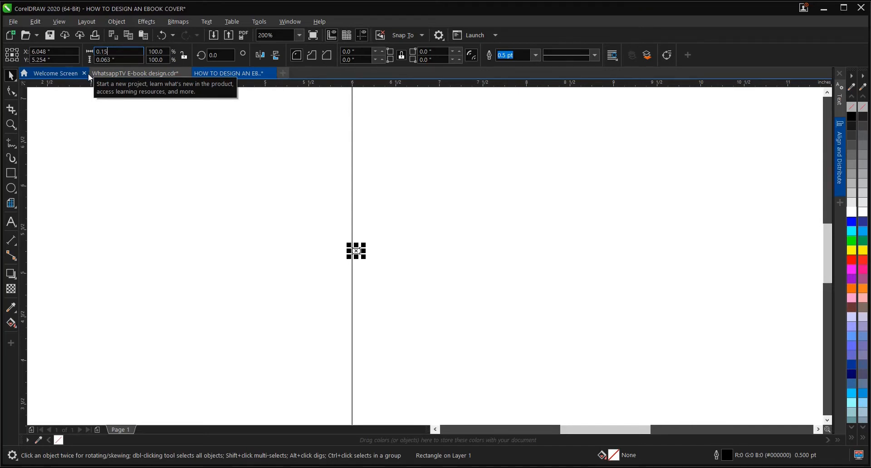
pyautogui.write('.15')
pyautogui.press('Tab')
pyautogui.write('0.')
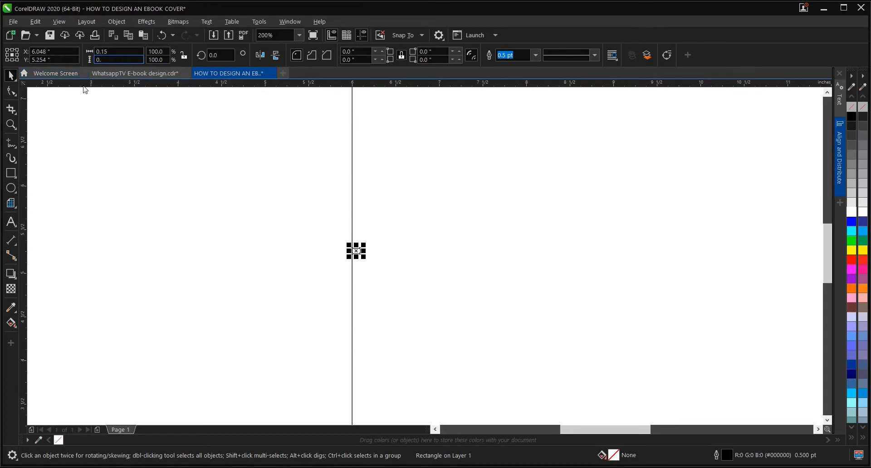
pyautogui.write('15')
pyautogui.press('Return')
# Move the small square just inside the cover rectangle, flush against its left edge.
pyautogui.scroll(3, 353, 262)
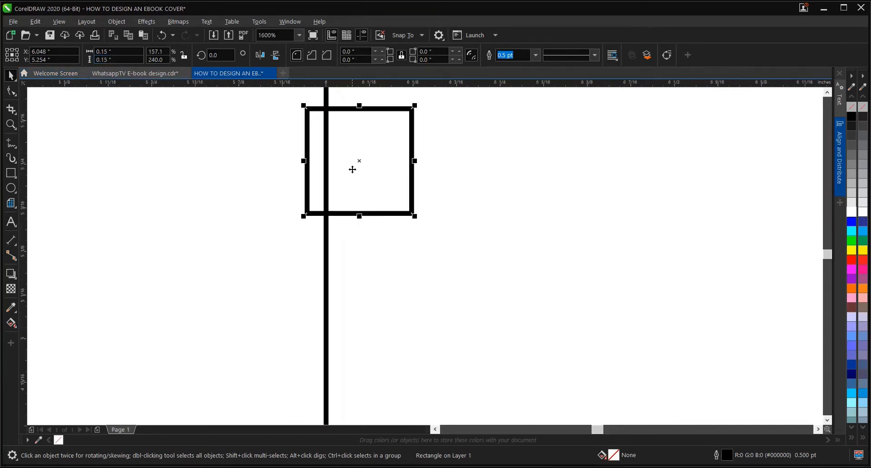
pyautogui.moveTo(360, 159); pyautogui.dragTo(381, 165)
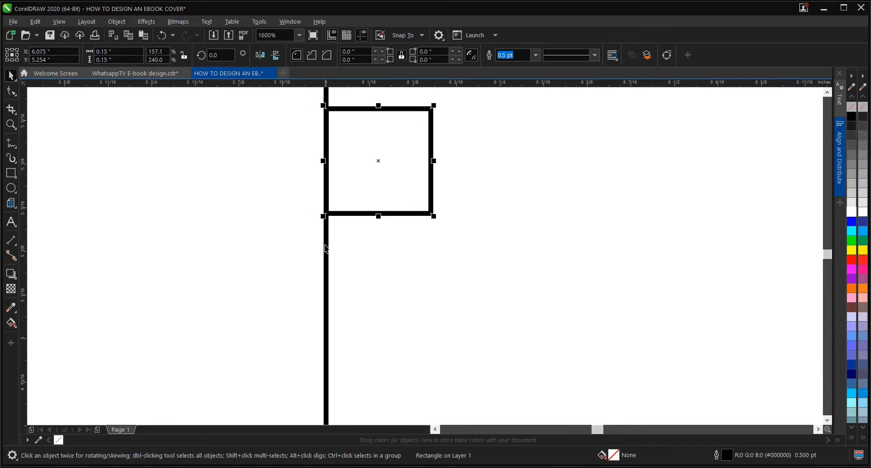
pyautogui.scroll(-4, 326, 264)
pyautogui.click(300, 249)
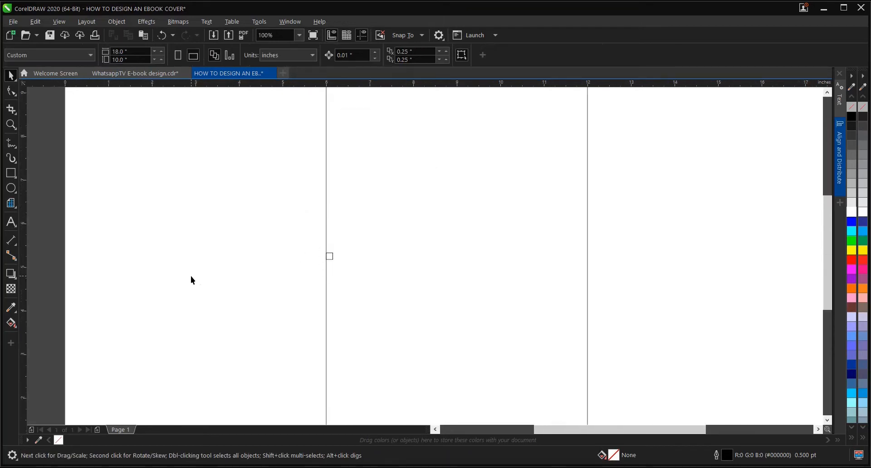
# Duplicate the small square and align the copy to the cover rectangle's right edge.
pyautogui.moveTo(439, 292); pyautogui.dragTo(438, 293)
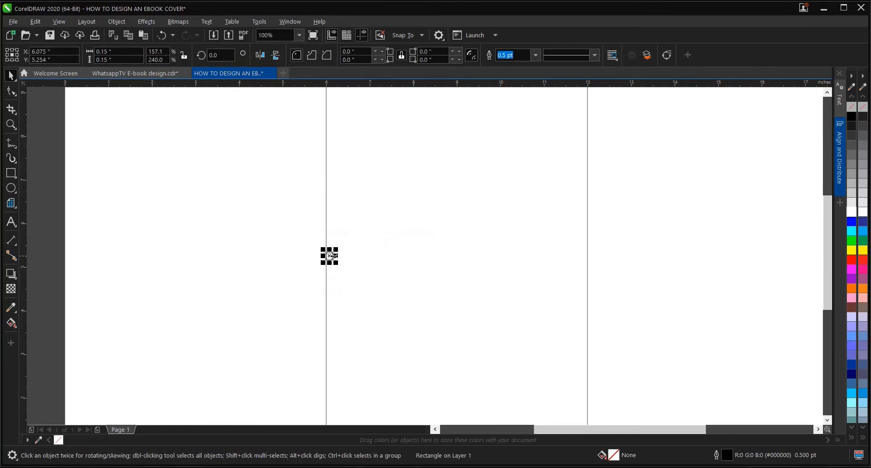
pyautogui.moveTo(329, 258); pyautogui.dragTo(383, 260)
pyautogui.keyDown('shift'); pyautogui.click(437, 218); pyautogui.keyUp('shift')
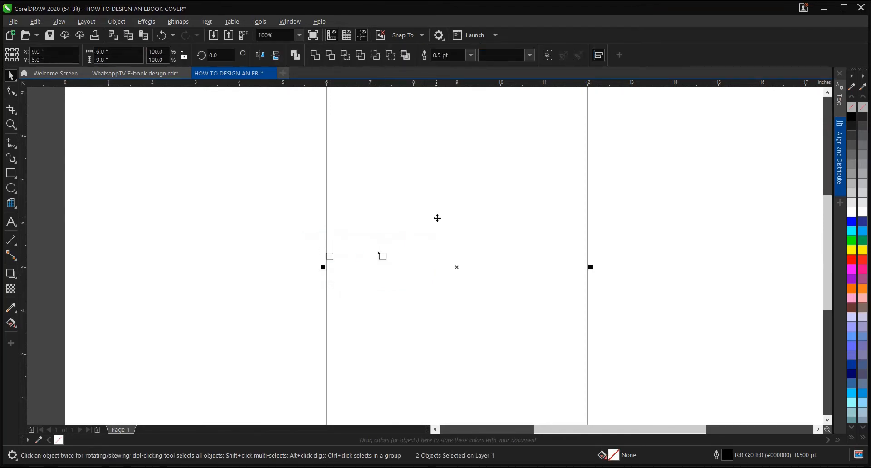
pyautogui.press('r')
pyautogui.scroll(-1, 651, 248)
pyautogui.scroll(-2, 449, 283)
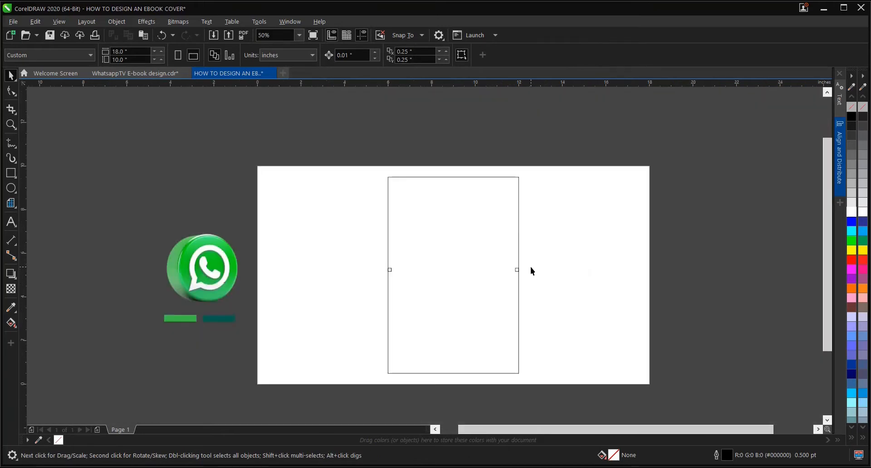
# Place another copy of the small square inside the cover rectangle and align it to the rectangle's top edge.
pyautogui.moveTo(501, 288); pyautogui.dragTo(484, 220)
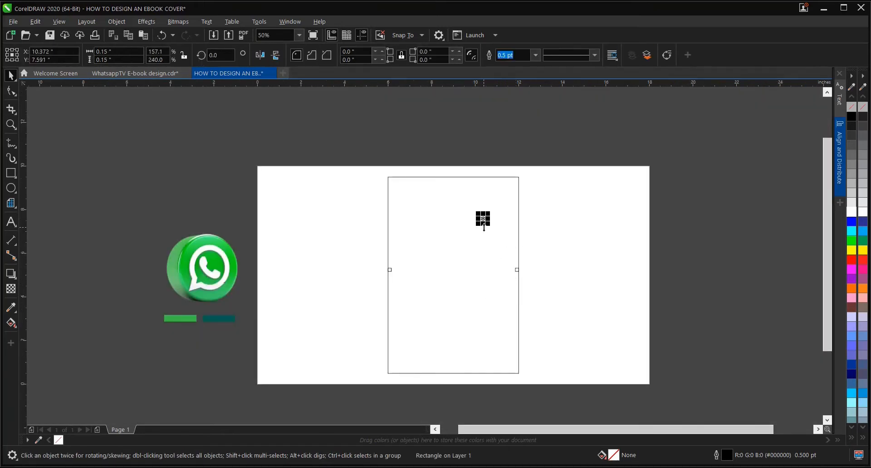
pyautogui.keyDown('shift'); pyautogui.click(485, 197); pyautogui.keyUp('shift')
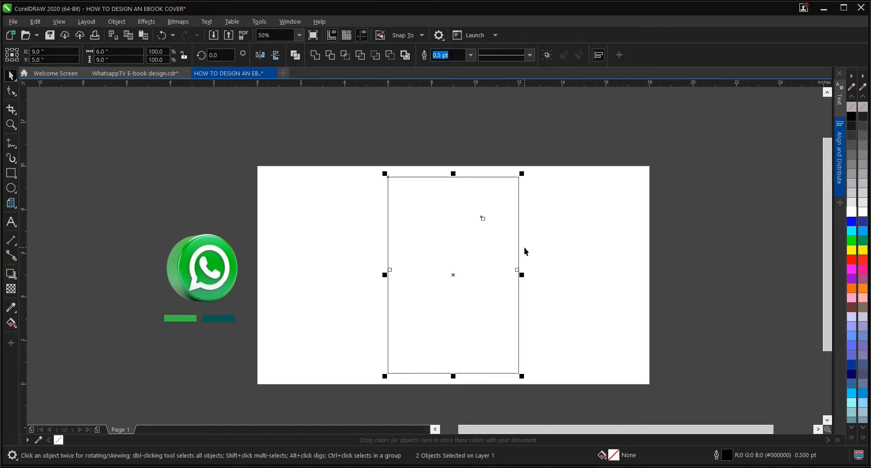
pyautogui.press('t')
pyautogui.press('c')
pyautogui.scroll(2, 457, 177)
pyautogui.scroll(-2, 415, 176)
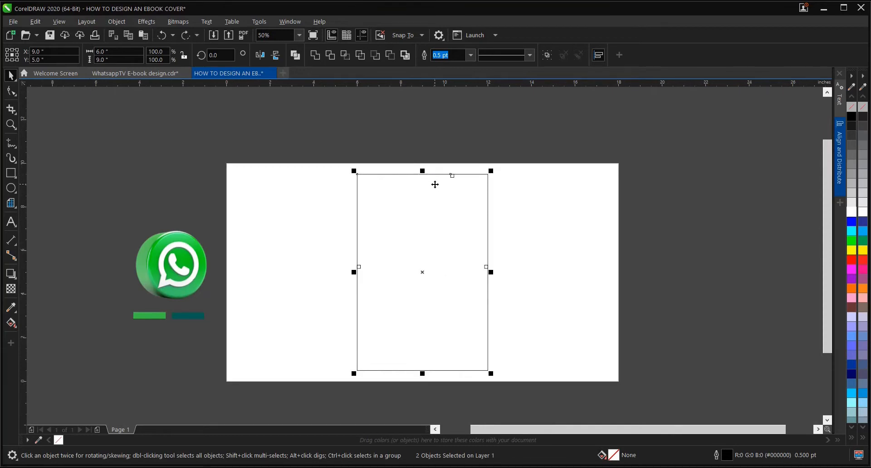
pyautogui.hotkey('ctrl', 'z')
pyautogui.scroll(2, 436, 162)
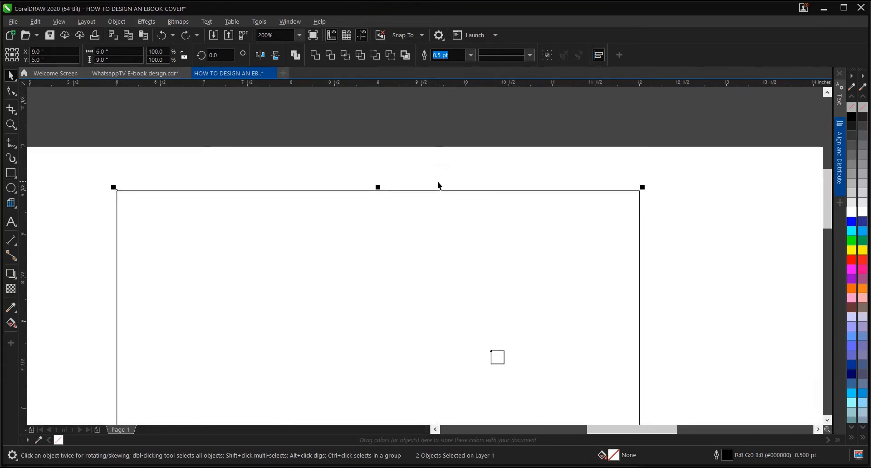
pyautogui.hotkey('ctrl', 'shift', 'z')
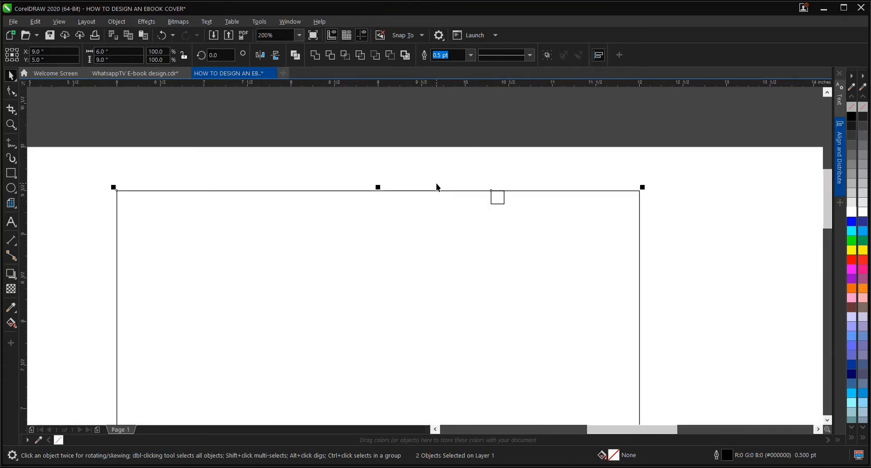
# Center the top small square horizontally on the cover rectangle.
pyautogui.press('c')
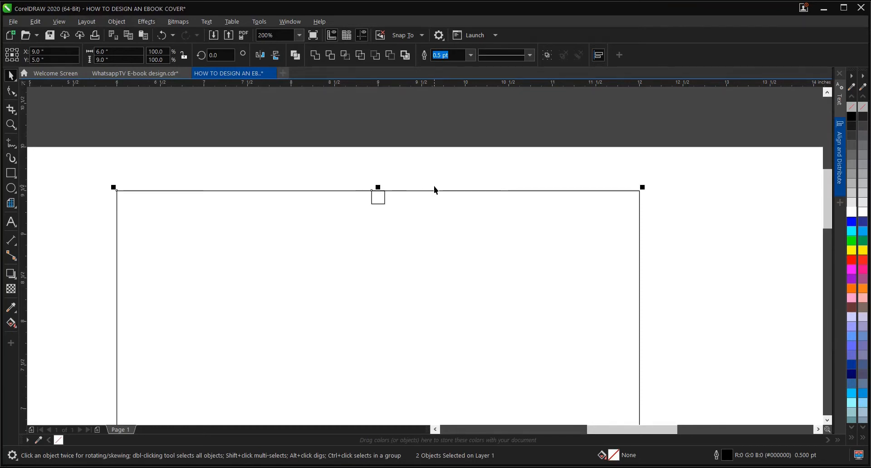
pyautogui.click(431, 165)
pyautogui.scroll(-1, 431, 165)
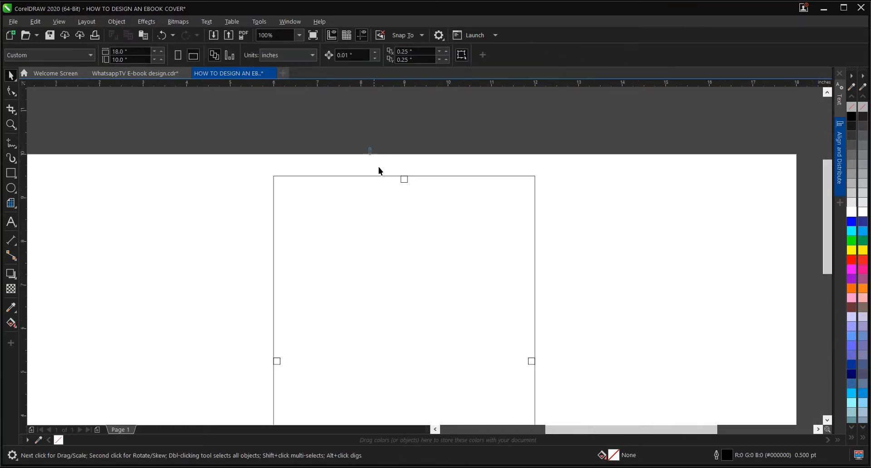
# Duplicate the top small square and align the copy to the cover rectangle's bottom edge.
pyautogui.click(403, 178)
pyautogui.moveTo(404, 178); pyautogui.dragTo(414, 237)
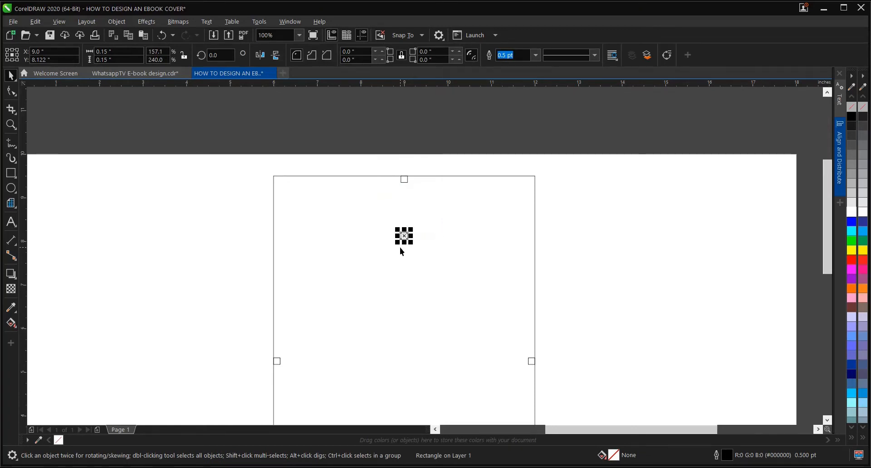
pyautogui.scroll(-2, 408, 195)
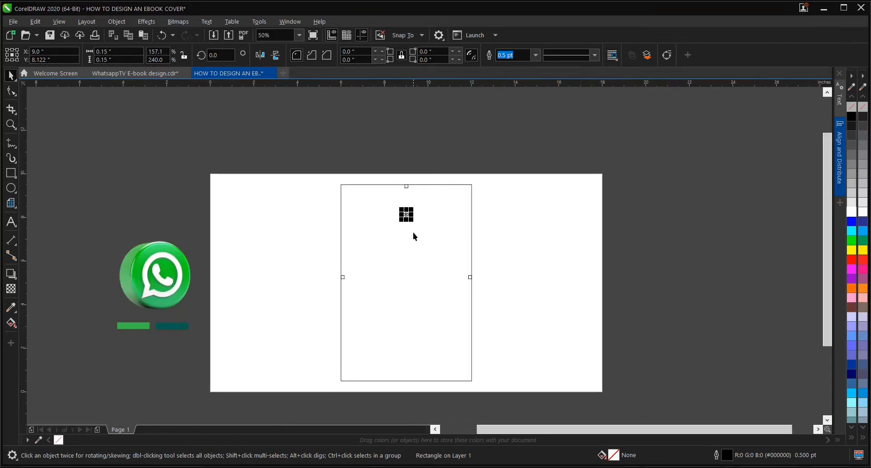
pyautogui.keyDown('shift'); pyautogui.click(429, 249); pyautogui.keyUp('shift')
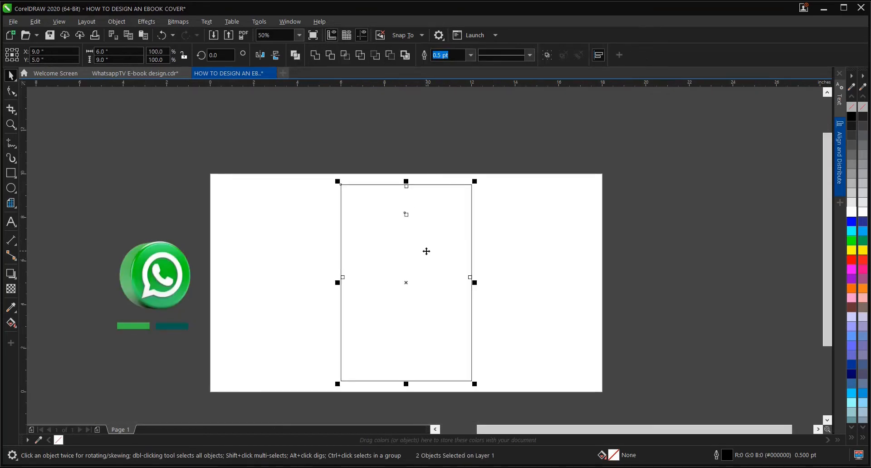
pyautogui.press('b')
pyautogui.click(554, 347)
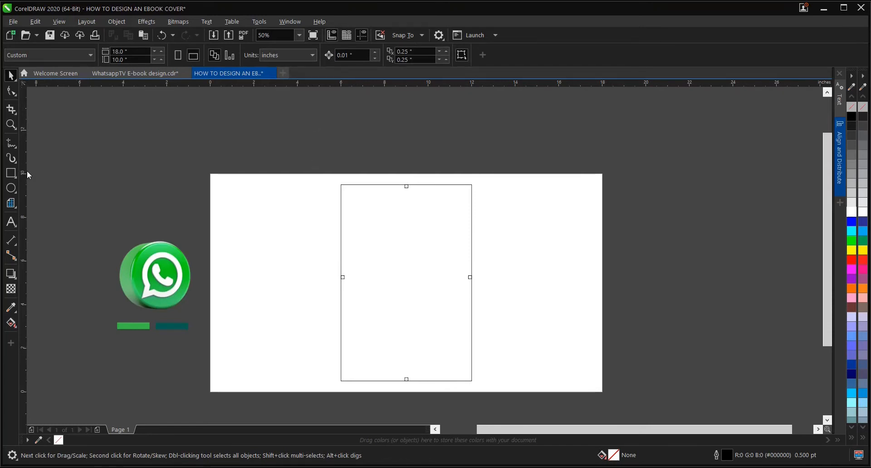
# Place a vertical guideline along the left square's inner edge, at 6.15 inches.
pyautogui.moveTo(28, 175); pyautogui.dragTo(342, 278)
pyautogui.scroll(5, 342, 279)
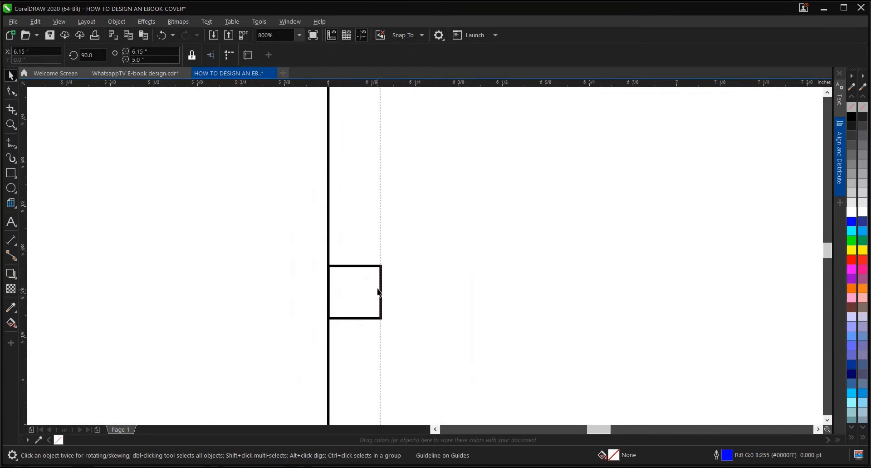
pyautogui.scroll(-3, 379, 292)
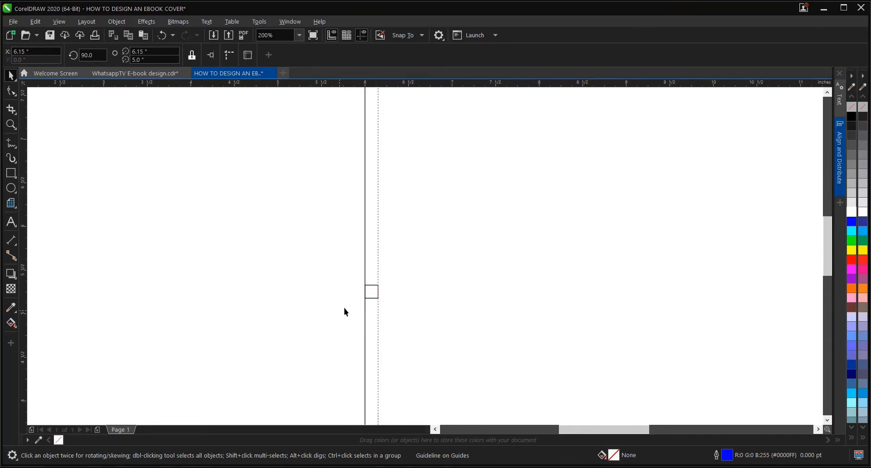
pyautogui.scroll(-3, 375, 262)
# Place a horizontal guideline along the top square's lower edge, at about 9.35 inches.
pyautogui.scroll(2, 465, 207)
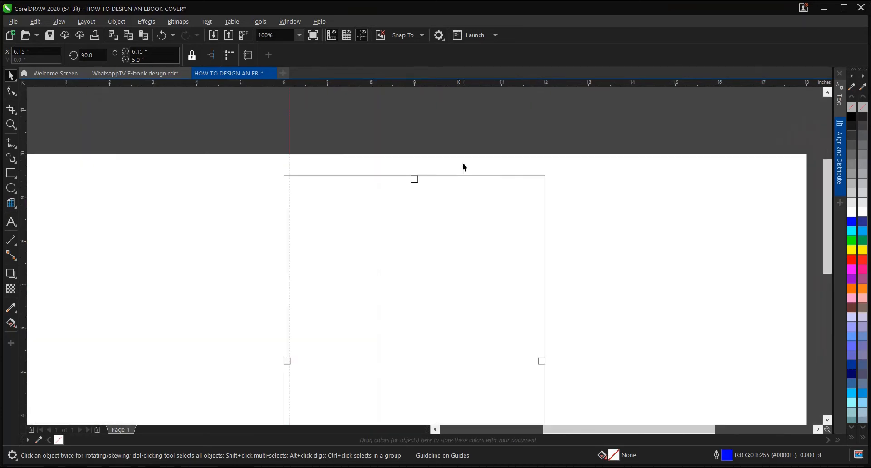
pyautogui.moveTo(448, 84); pyautogui.dragTo(416, 184)
pyautogui.scroll(5, 416, 184)
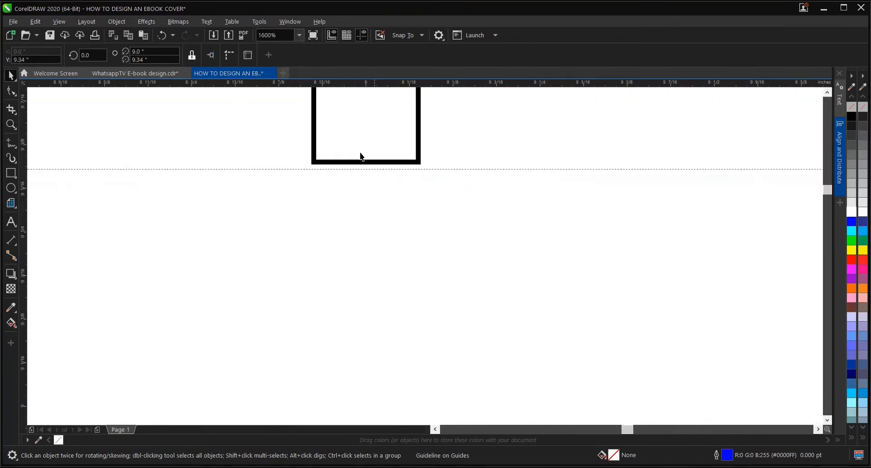
pyautogui.moveTo(367, 187); pyautogui.dragTo(369, 177)
pyautogui.scroll(-2, 368, 183)
pyautogui.scroll(-3, 369, 182)
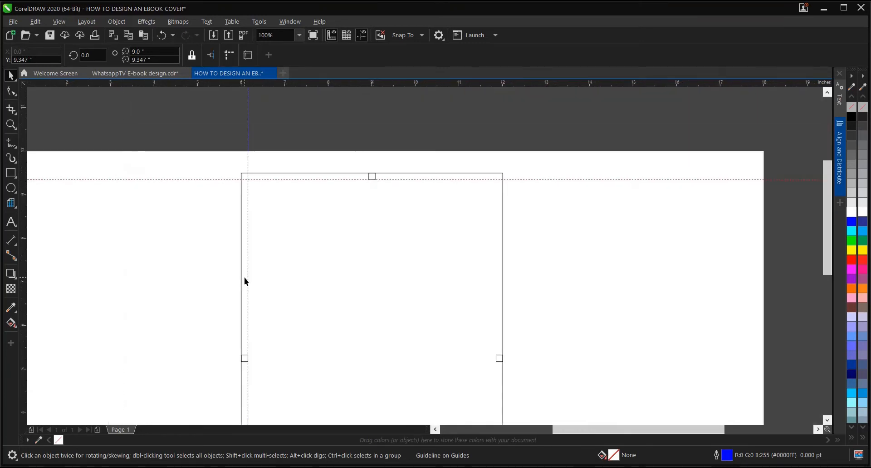
# Copy the vertical margin guideline to the right square's inner edge, at 11.85 inches.
pyautogui.moveTo(248, 278); pyautogui.dragTo(486, 268)
pyautogui.scroll(3, 498, 358)
pyautogui.scroll(-3, 485, 269)
pyautogui.scroll(-1, 485, 269)
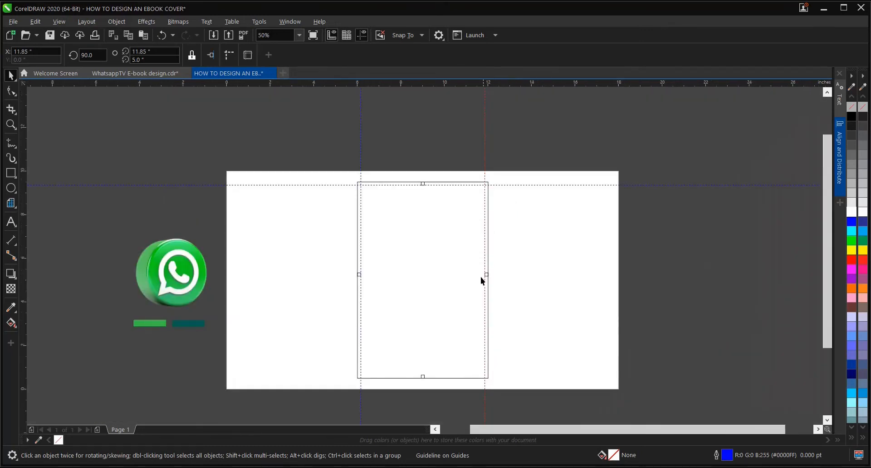
# Place a horizontal guideline along the bottom square's upper edge, at 0.65 inches.
pyautogui.scroll(2, 420, 374)
pyautogui.scroll(-1, 421, 372)
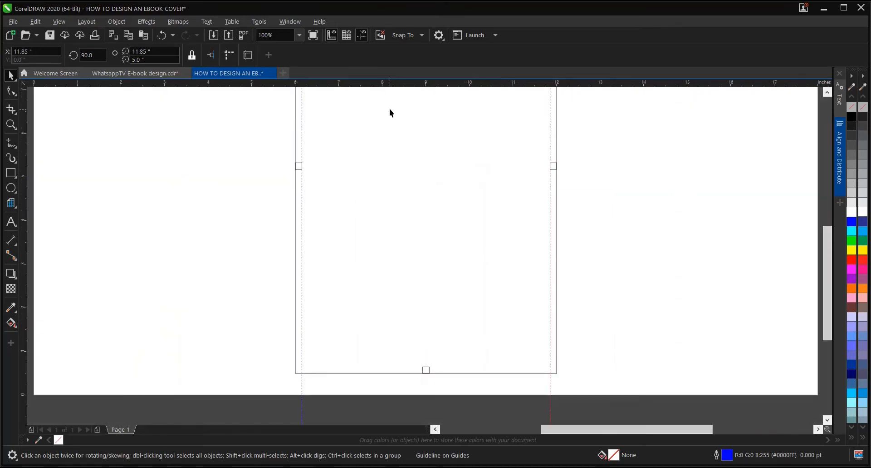
pyautogui.scroll(2, 421, 369)
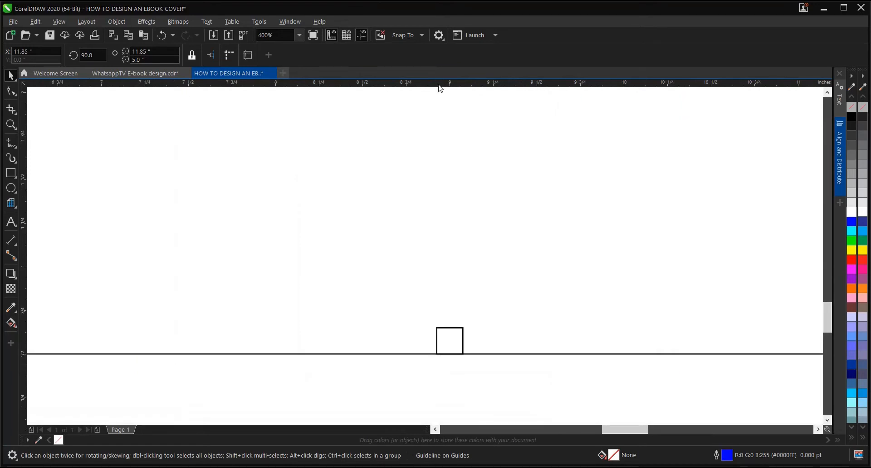
pyautogui.moveTo(443, 83); pyautogui.dragTo(458, 327)
pyautogui.scroll(-2, 415, 352)
pyautogui.scroll(-3, 414, 348)
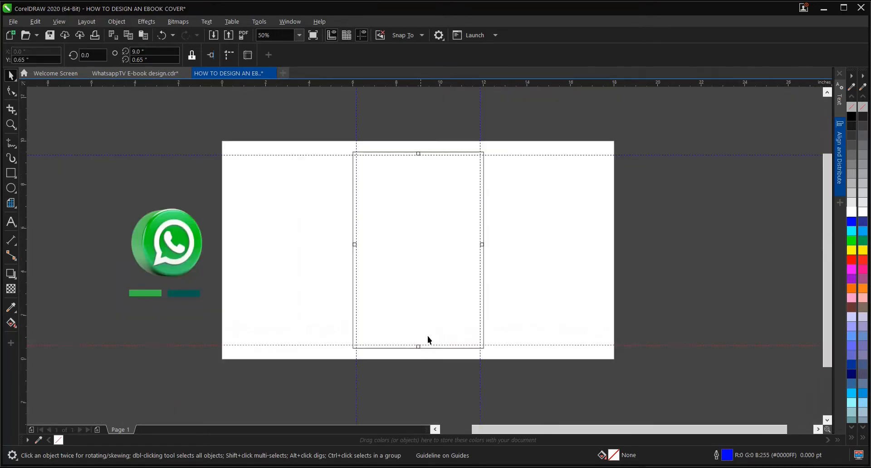
pyautogui.click(549, 249)
# Copy the left and top margin guidelines onto the cover rectangle's left and top edges, at 6 and 9.5 inches.
pyautogui.scroll(3, 345, 222)
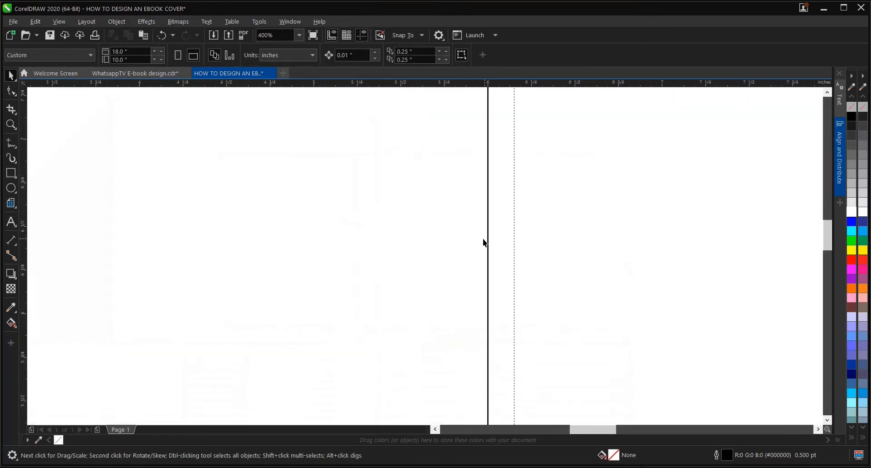
pyautogui.moveTo(514, 241); pyautogui.dragTo(489, 249)
pyautogui.scroll(-1, 437, 272)
pyautogui.scroll(-1, 437, 275)
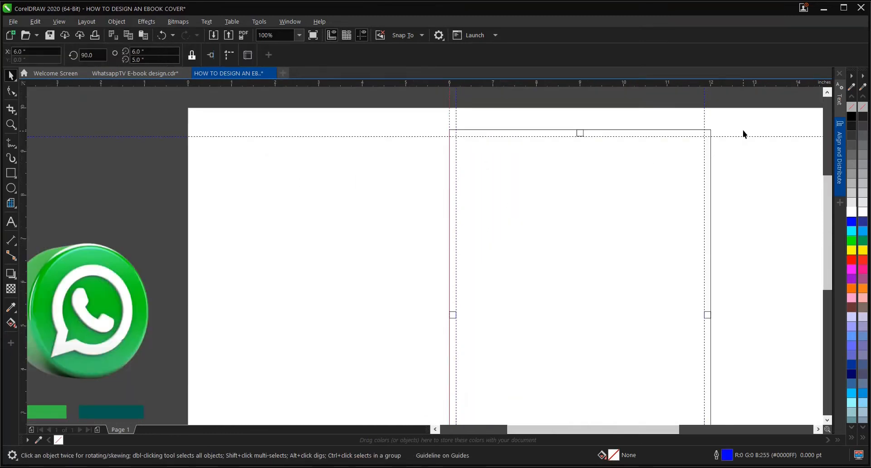
pyautogui.scroll(1, 744, 133)
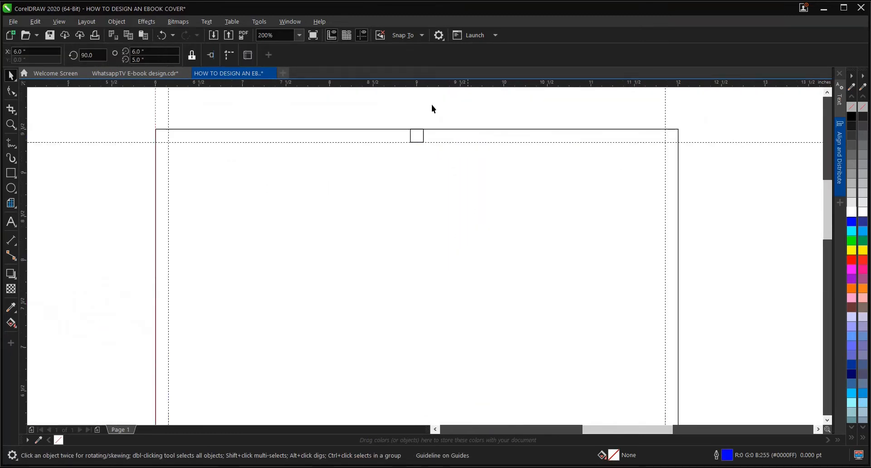
pyautogui.click(427, 130)
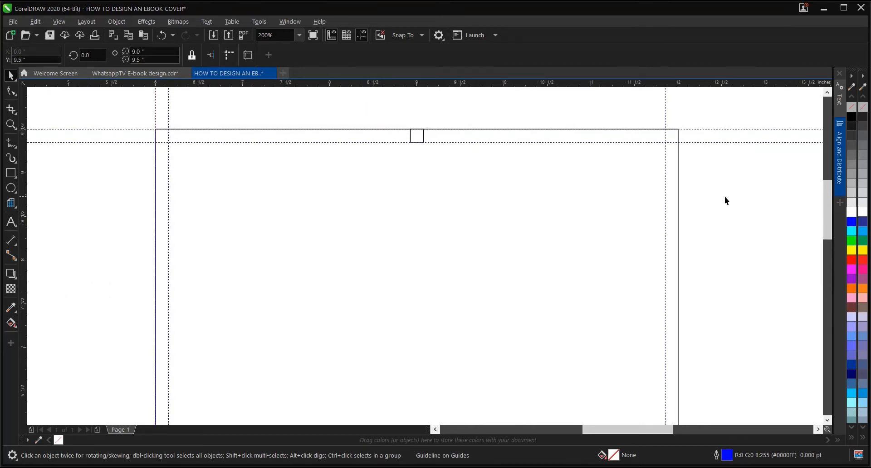
# Copy the right and bottom margin guidelines onto the cover rectangle's right and bottom edges, at 12 and 0.5 inches.
pyautogui.moveTo(665, 237); pyautogui.dragTo(678, 242)
pyautogui.rightClick(679, 241)
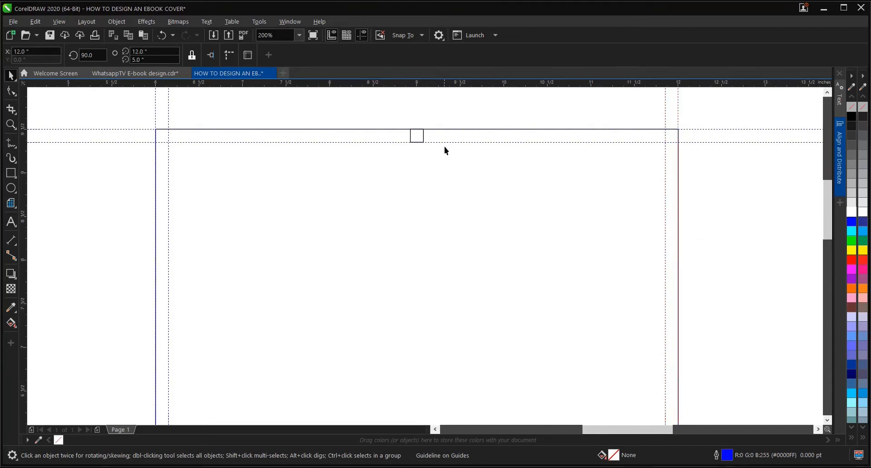
pyautogui.scroll(-2, 444, 138)
pyautogui.scroll(3, 431, 331)
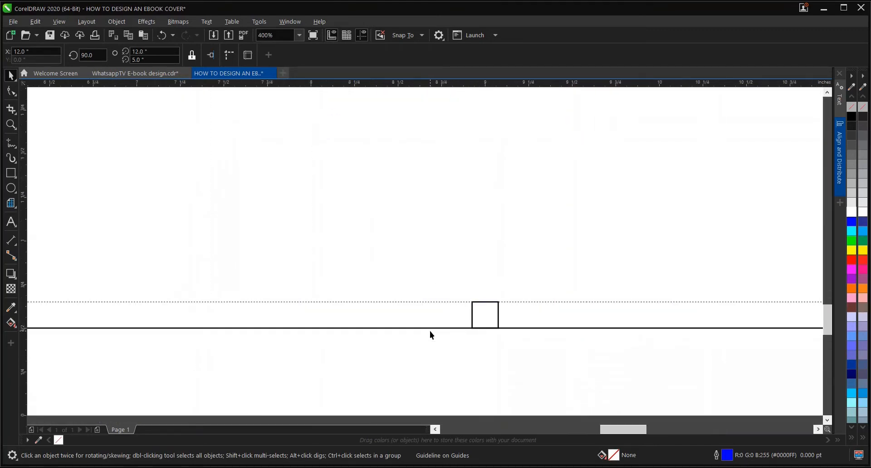
pyautogui.click(435, 327)
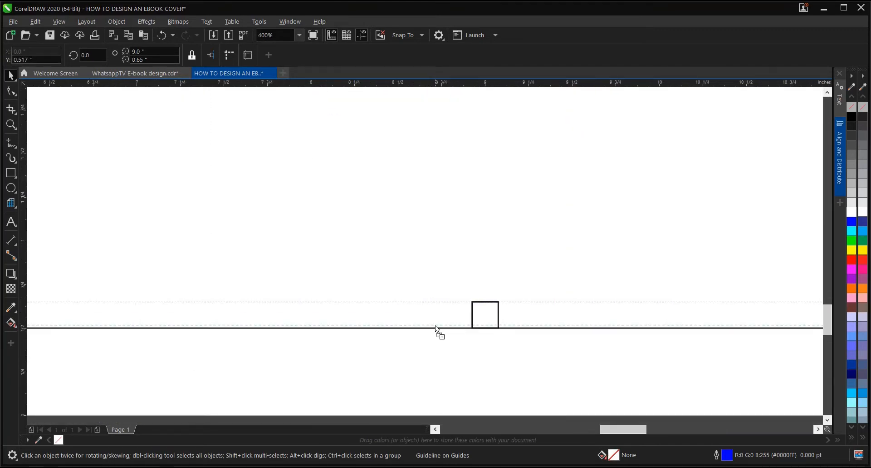
pyautogui.scroll(-2, 411, 354)
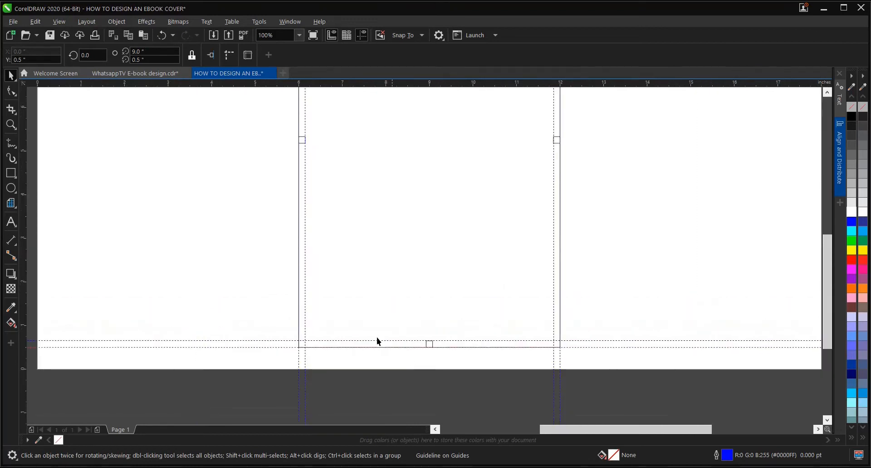
# Delete the four small margin squares from the edges of the cover rectangle.
pyautogui.moveTo(253, 117); pyautogui.dragTo(722, 208)
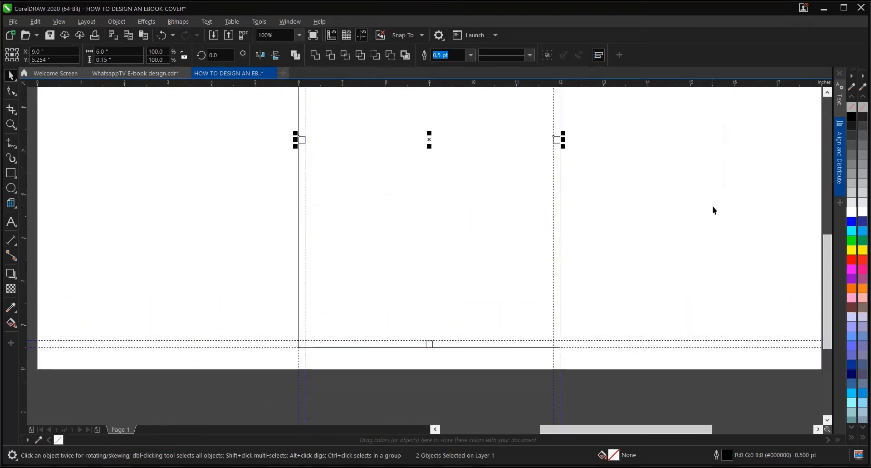
pyautogui.click(665, 221)
pyautogui.scroll(-1, 441, 270)
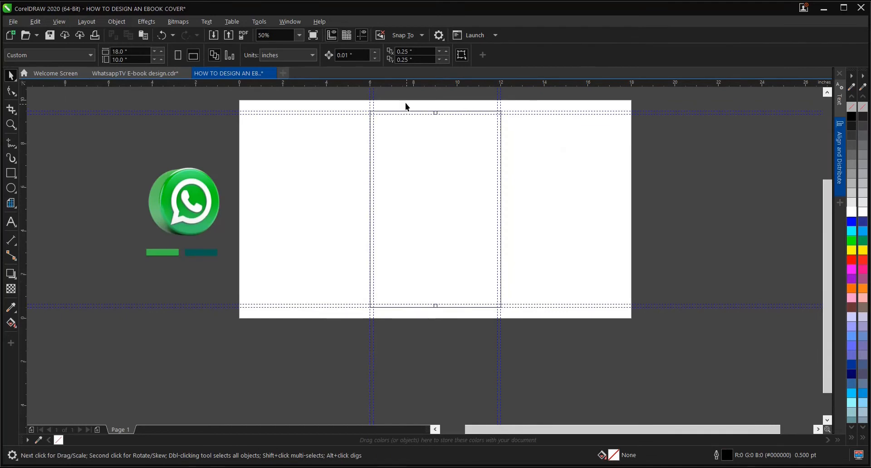
pyautogui.moveTo(403, 101); pyautogui.dragTo(486, 337)
pyautogui.click(487, 337)
# Examine the guided cover rectangle and the green and teal color swatches beneath the WhatsApp logo.
pyautogui.click(399, 208)
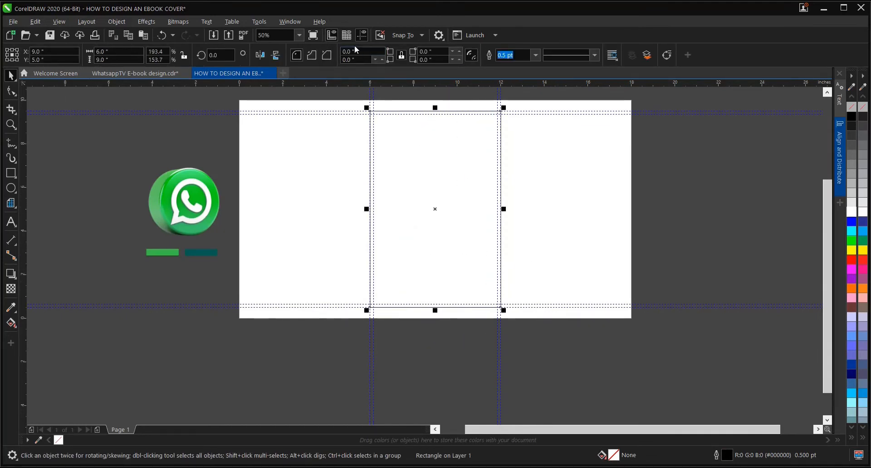
pyautogui.scroll(1, 158, 246)
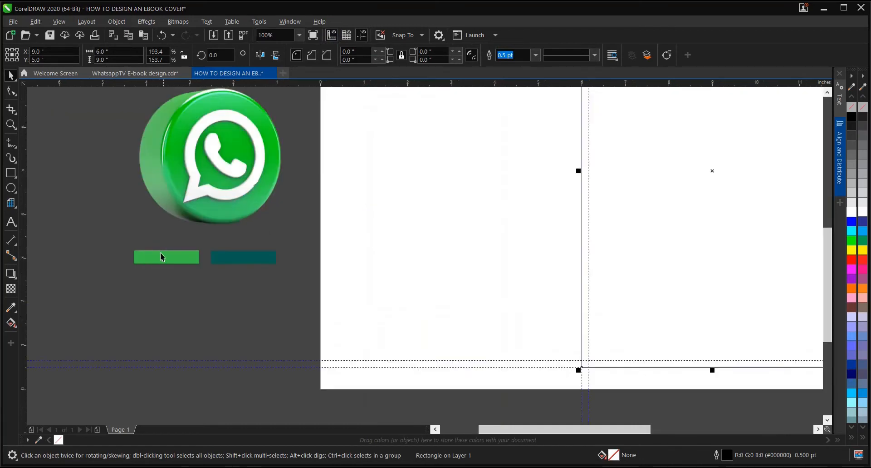
pyautogui.click(177, 279)
pyautogui.scroll(-1, 185, 299)
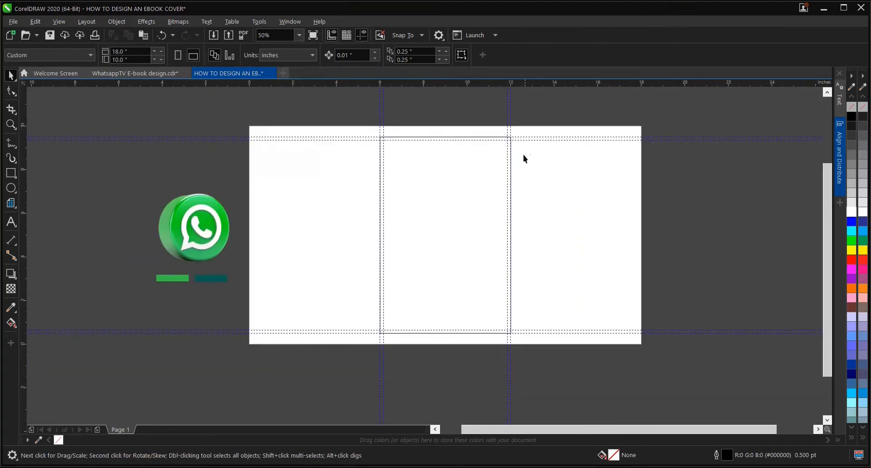
pyautogui.scroll(1, 494, 135)
pyautogui.scroll(-1, 467, 186)
pyautogui.click(454, 201)
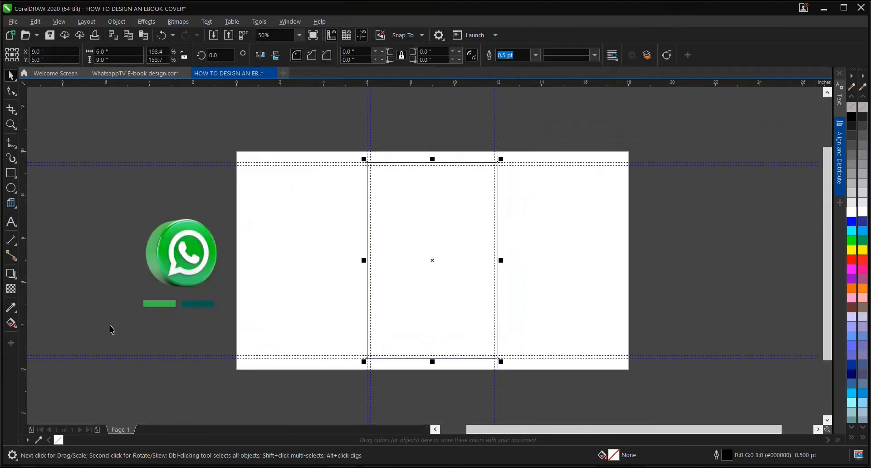
pyautogui.moveTo(121, 294); pyautogui.dragTo(243, 343)
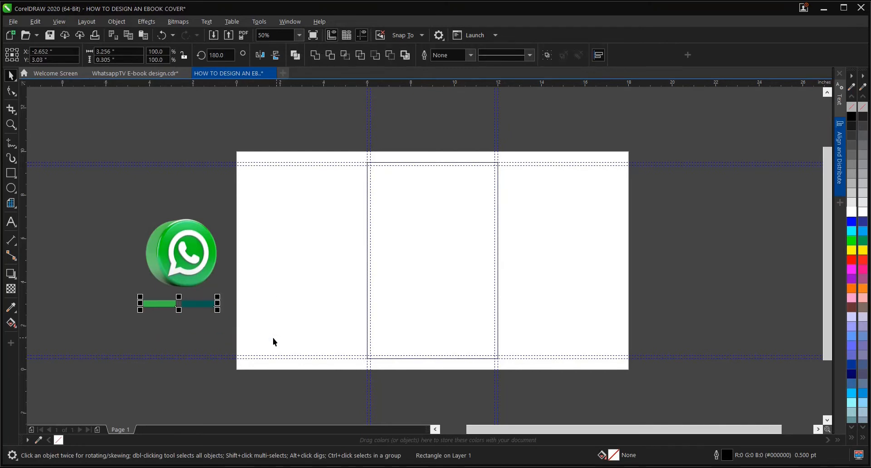
pyautogui.scroll(1, 179, 303)
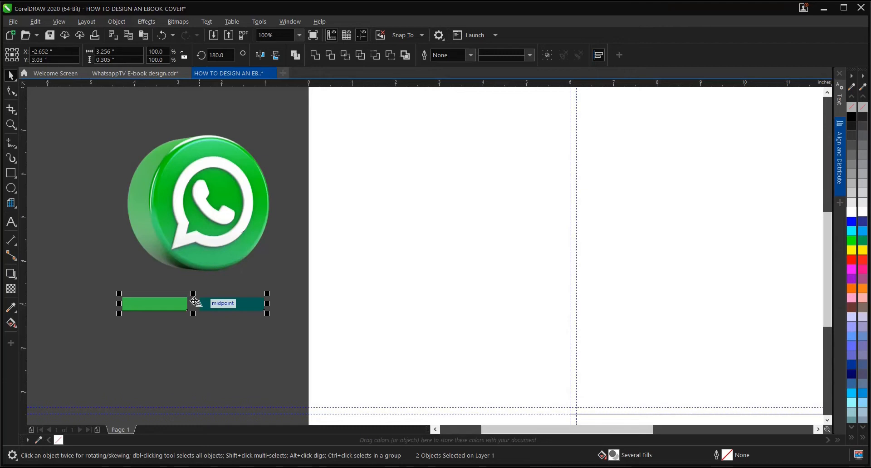
pyautogui.click(206, 292)
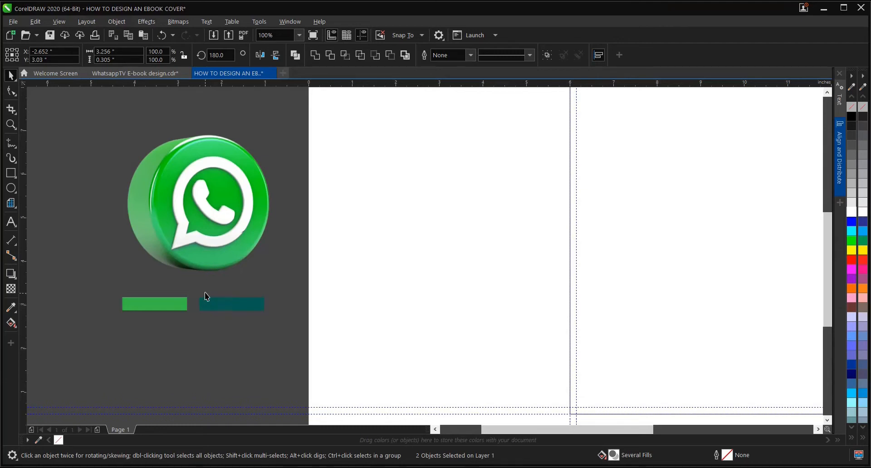
pyautogui.scroll(-2, 204, 295)
pyautogui.click(436, 266)
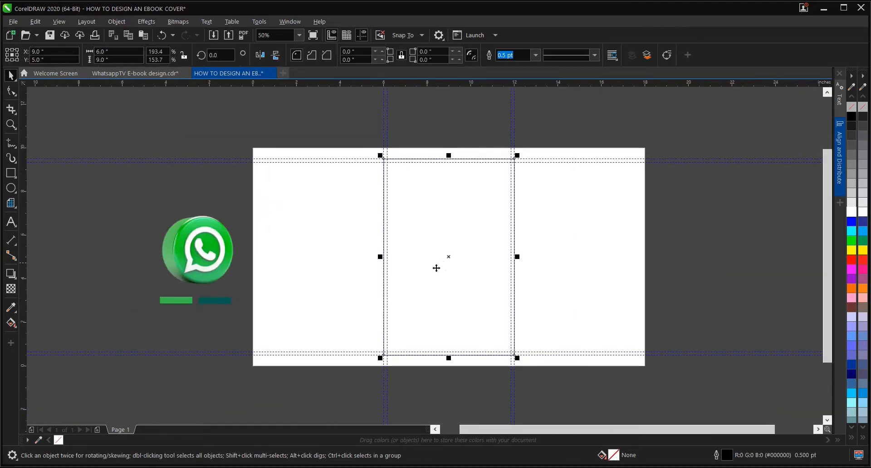
pyautogui.click(285, 295)
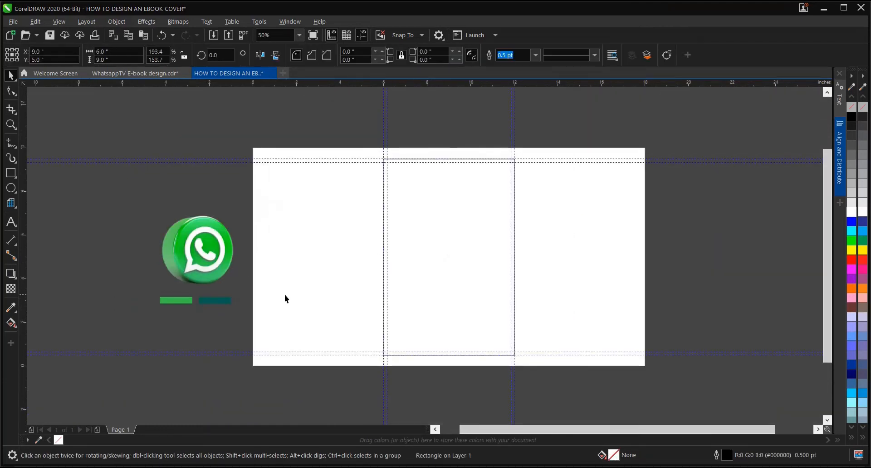
# Fill the cover rectangle with the bright green sampled from the swatch beneath the WhatsApp logo.
pyautogui.click(11, 310)
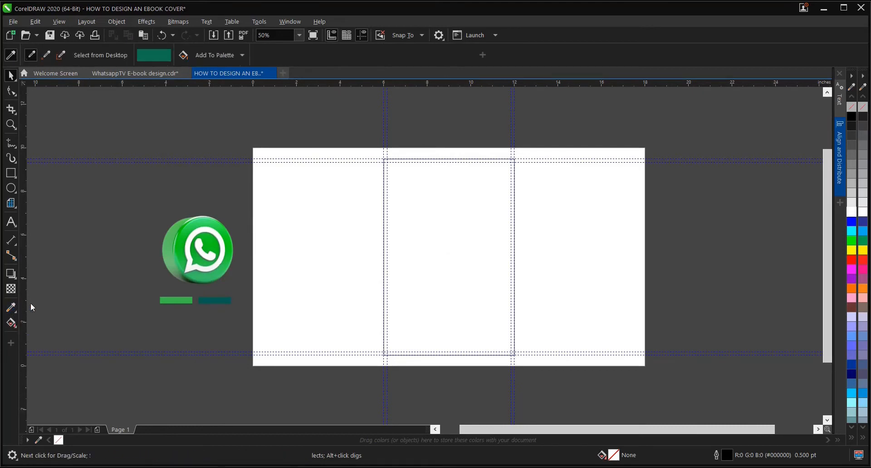
pyautogui.click(188, 295)
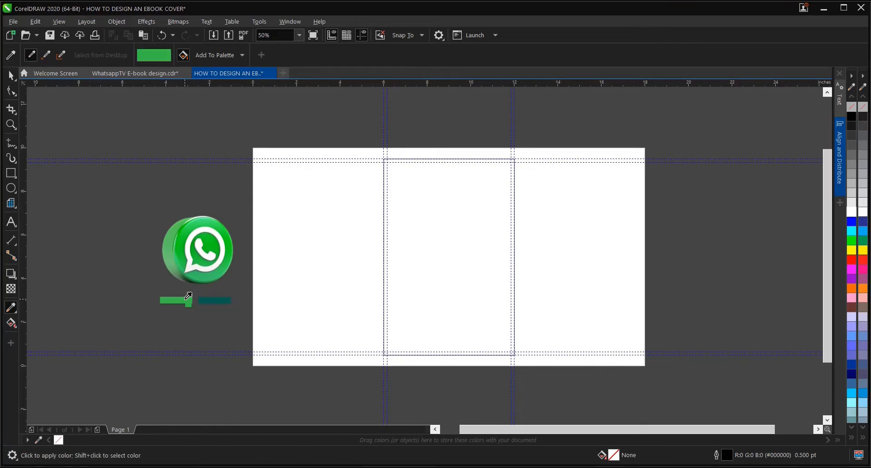
pyautogui.click(445, 255)
pyautogui.press('space')
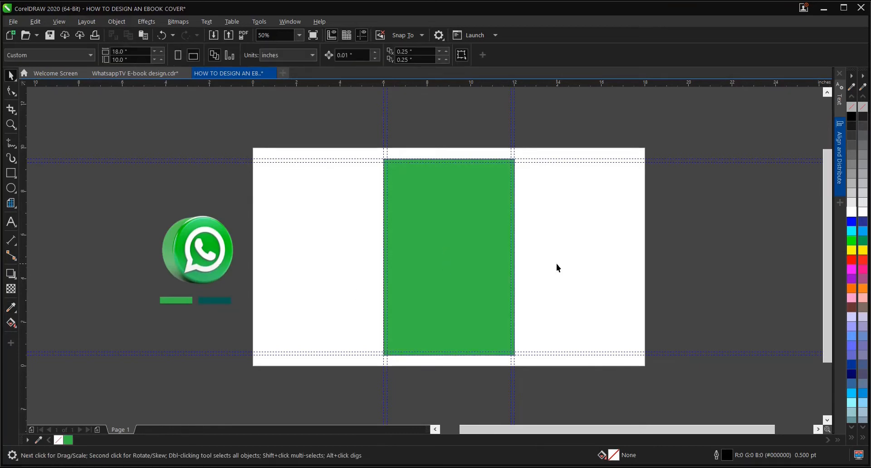
# Try removing the green cover rectangle's outline, inspect its upper corner, and undo the removal.
pyautogui.click(468, 250)
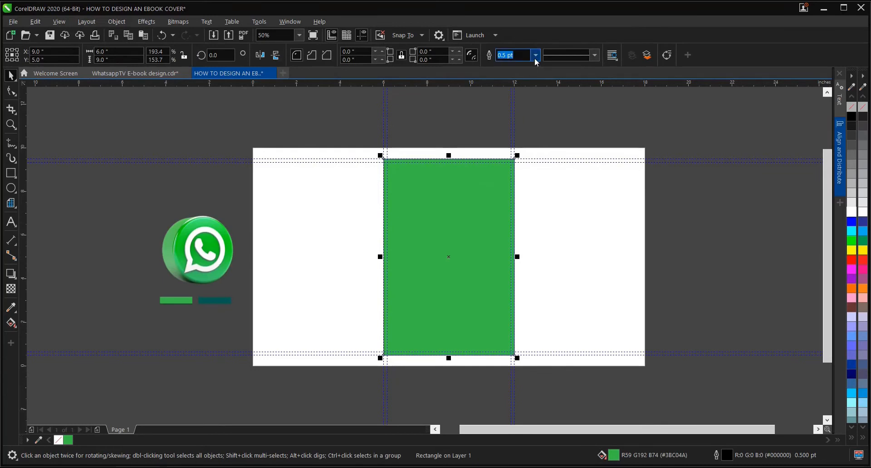
pyautogui.rightClick(57, 439)
pyautogui.click(561, 232)
pyautogui.click(502, 262)
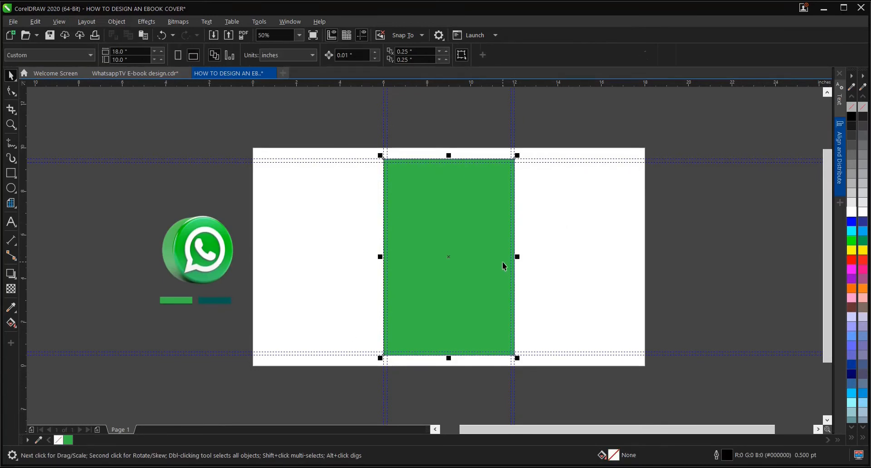
pyautogui.click(535, 55)
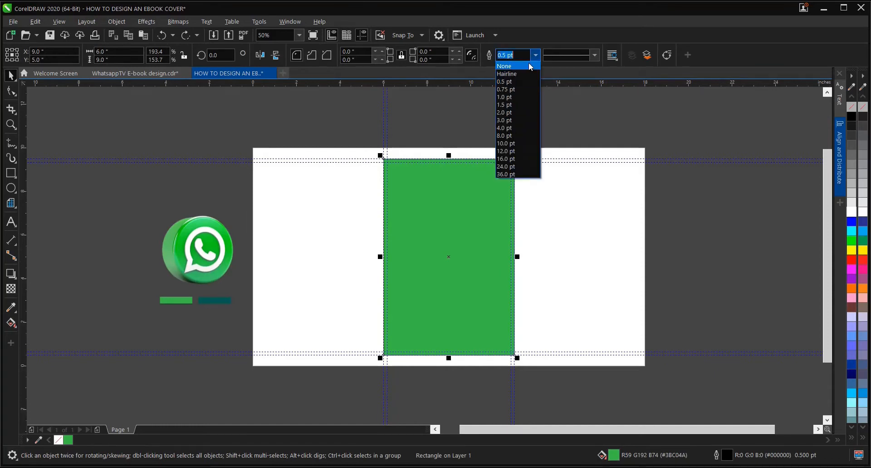
pyautogui.click(531, 66)
pyautogui.scroll(5, 510, 163)
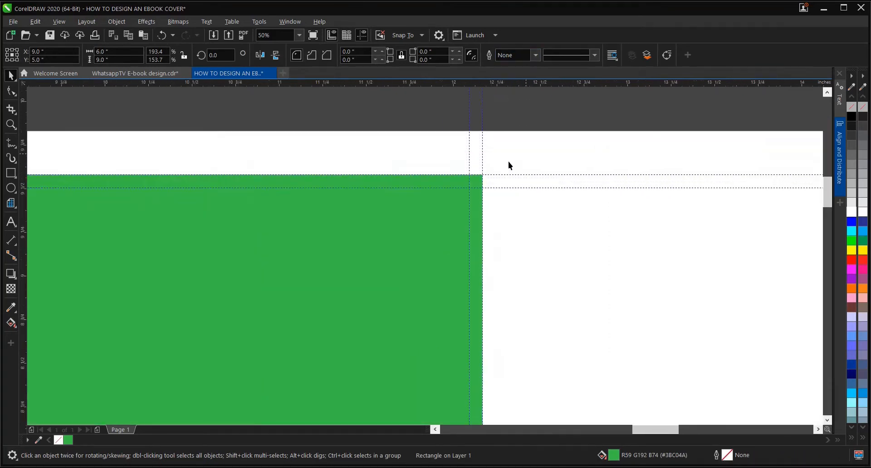
pyautogui.scroll(1, 508, 161)
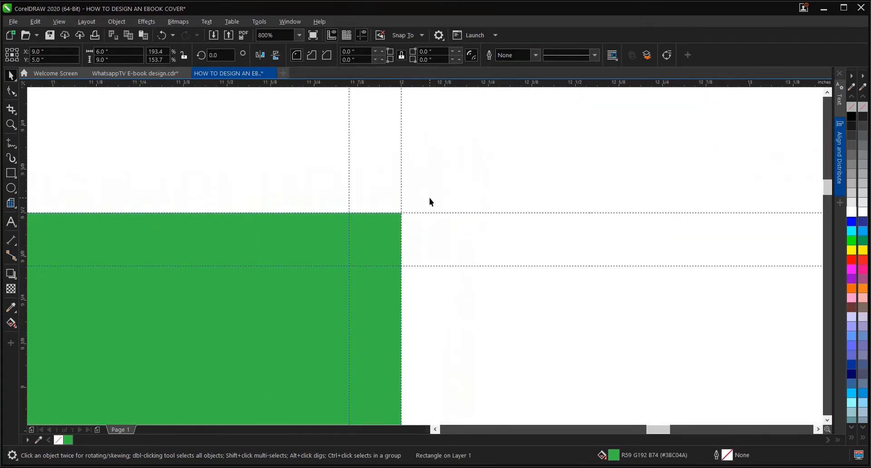
pyautogui.hotkey('ctrl', 'z')
# Set the green cover rectangle's outline width to None and check its edges.
pyautogui.click(533, 55)
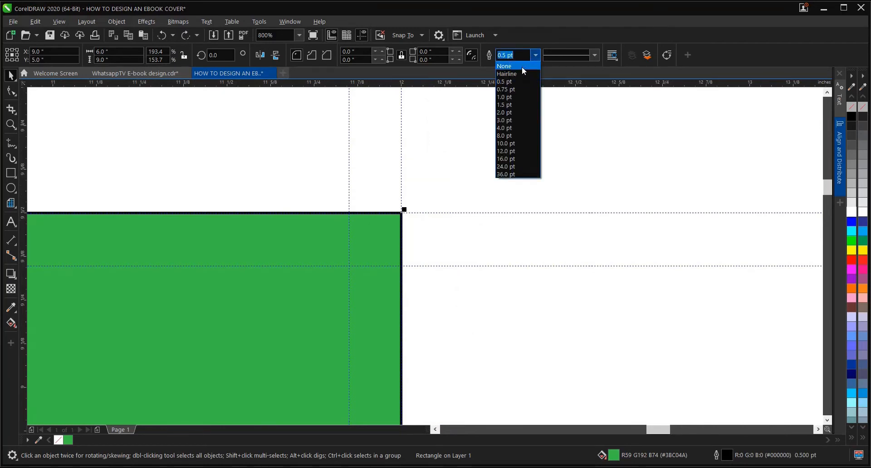
pyautogui.click(522, 66)
pyautogui.click(502, 136)
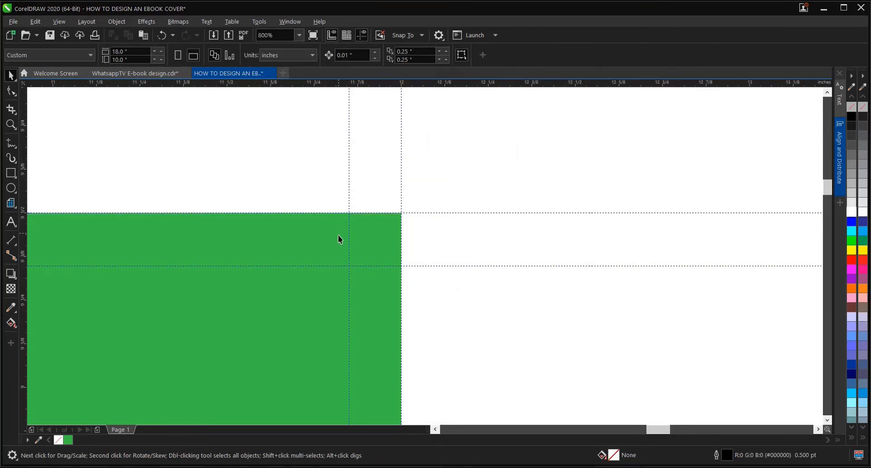
pyautogui.scroll(2, 340, 230)
pyautogui.scroll(-2, 617, 171)
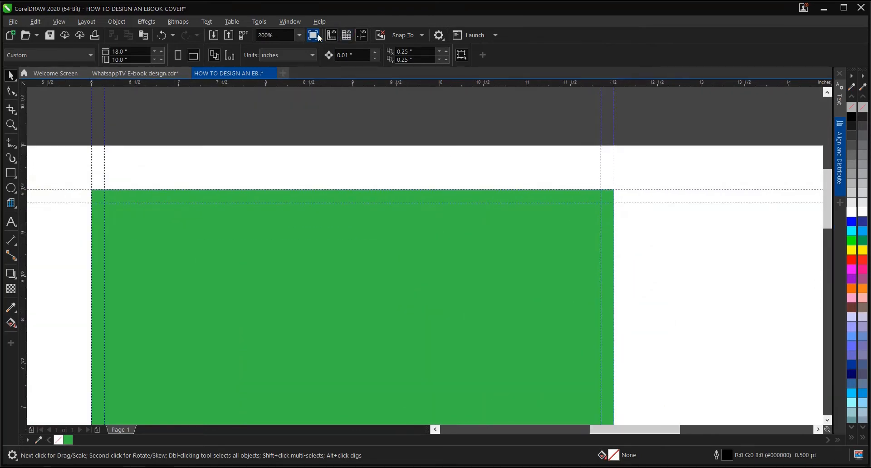
pyautogui.click(300, 36)
pyautogui.click(291, 53)
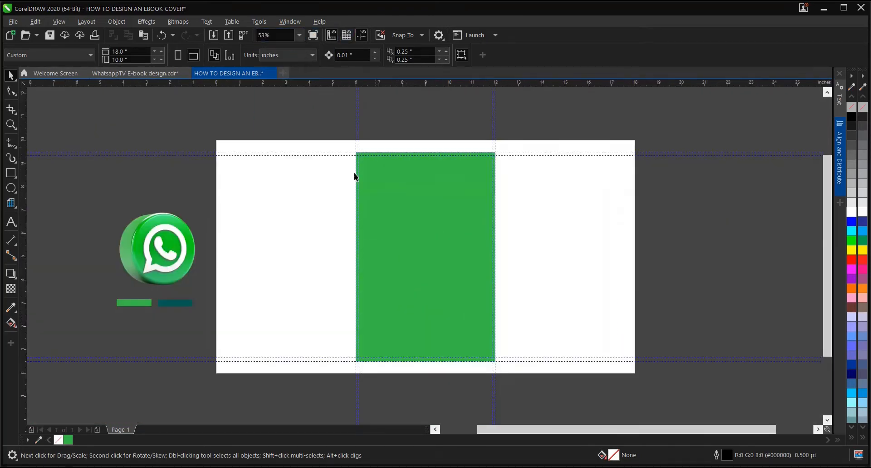
# Move the WhatsApp logo onto the lower half of the green cover and bring it to the front.
pyautogui.click(171, 251)
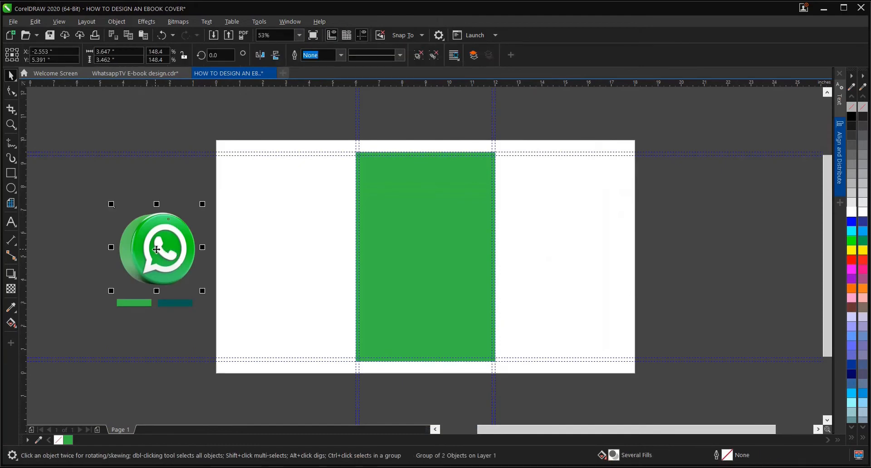
pyautogui.moveTo(157, 245); pyautogui.dragTo(430, 271)
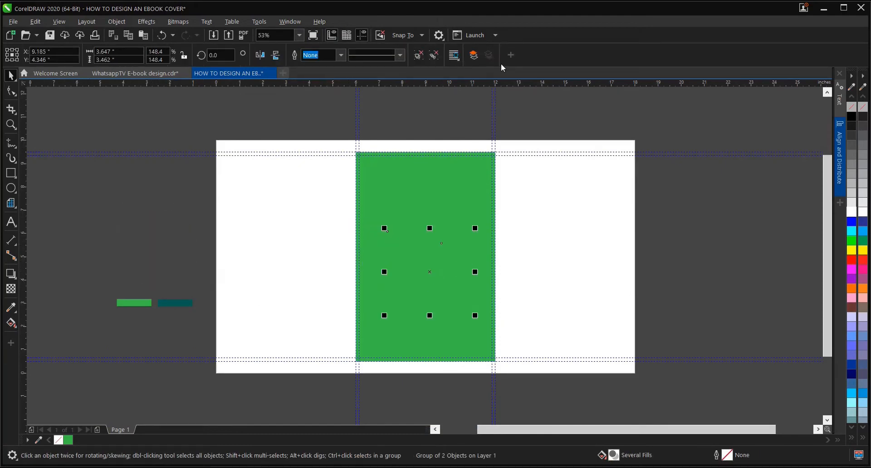
pyautogui.click(474, 55)
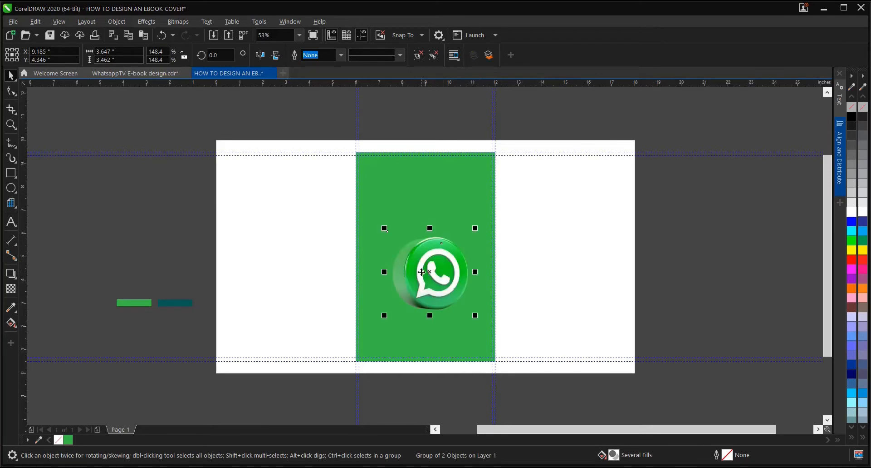
pyautogui.scroll(3, 418, 279)
pyautogui.scroll(-2, 412, 268)
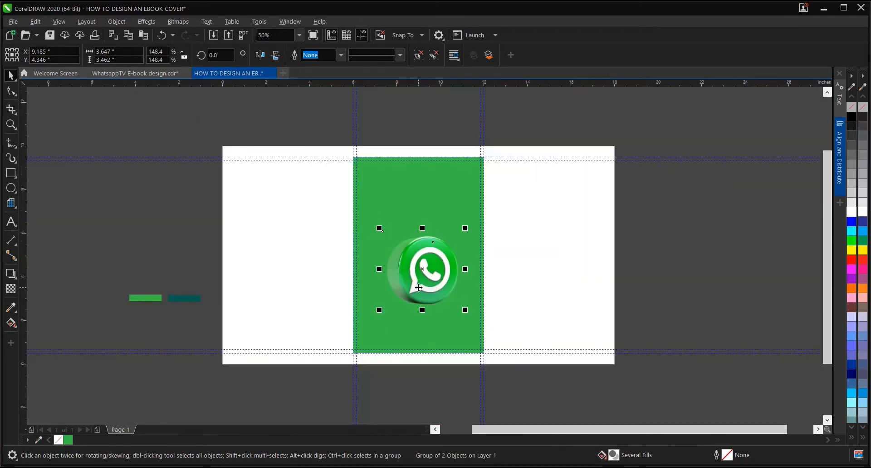
# Align the WhatsApp logo horizontally with the center of the green cover rectangle.
pyautogui.click(420, 265)
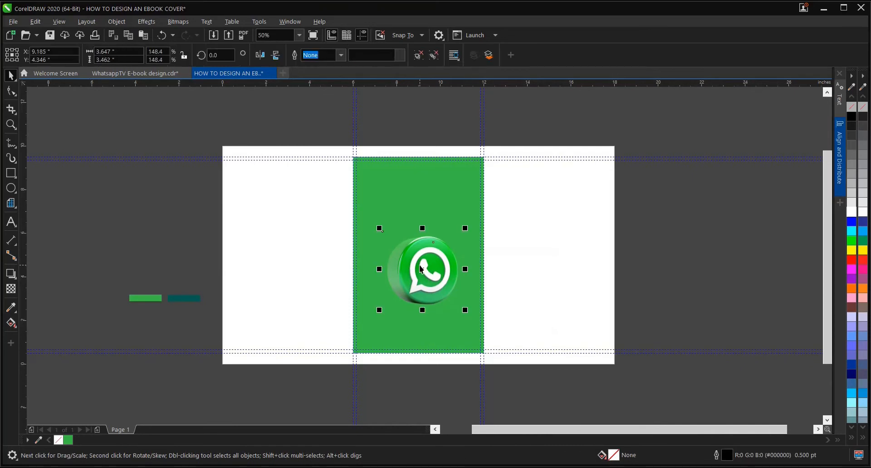
pyautogui.keyDown('shift'); pyautogui.click(423, 209); pyautogui.keyUp('shift')
pyautogui.press('c')
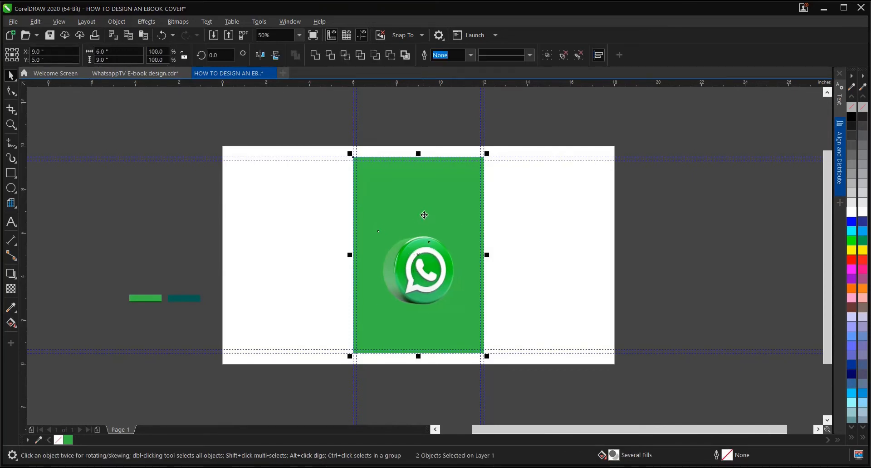
pyautogui.click(506, 249)
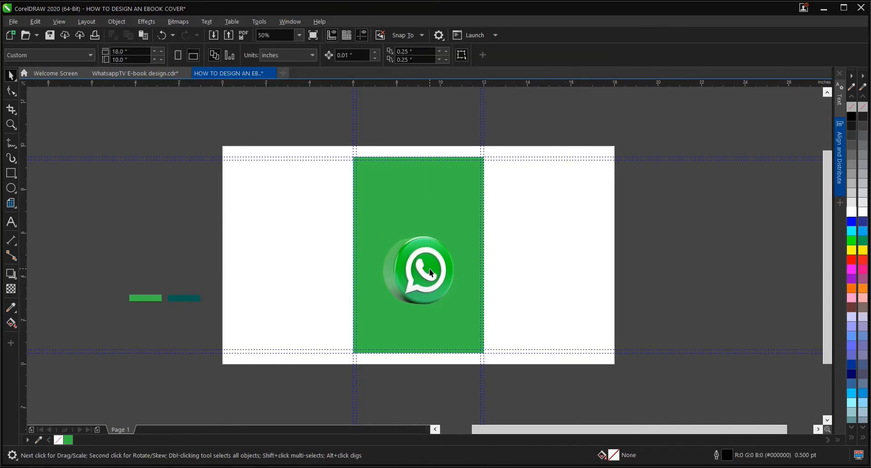
# Enlarge the WhatsApp logo proportionally to about 4.48 × 4.25 inches and shift it slightly down to about Y 4.16 inches.
pyautogui.click(417, 271)
pyautogui.scroll(2, 418, 270)
pyautogui.scroll(-2, 418, 271)
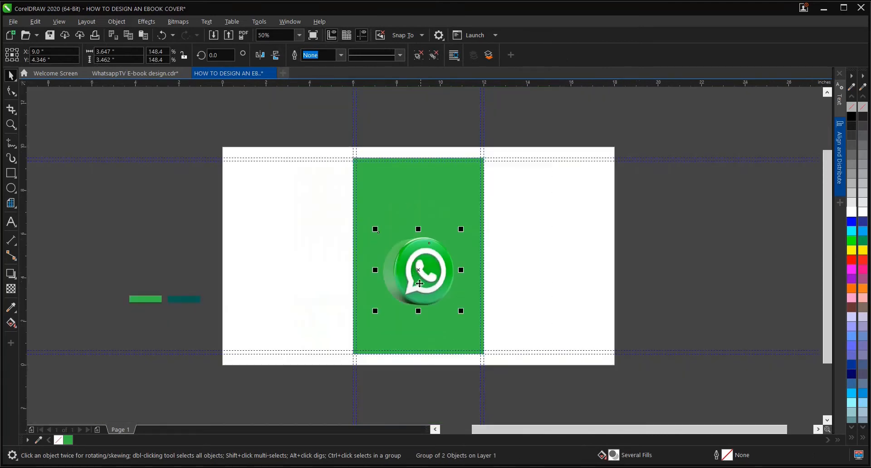
pyautogui.moveTo(462, 311); pyautogui.dragTo(475, 321)
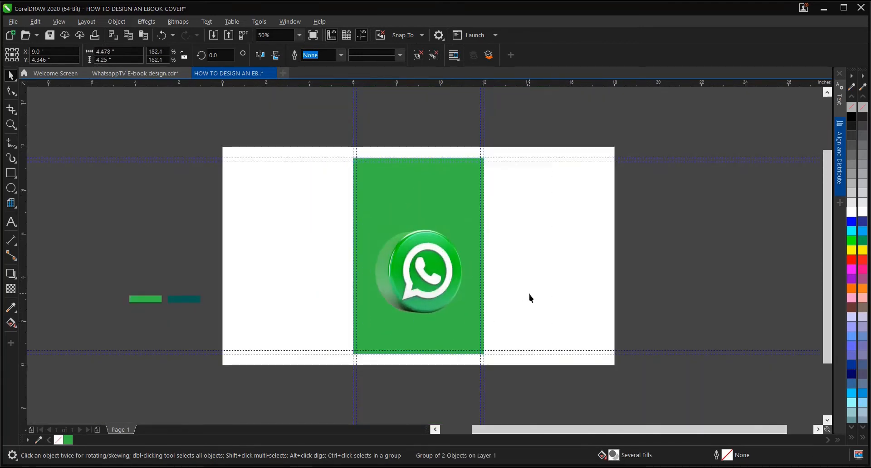
pyautogui.moveTo(431, 274); pyautogui.dragTo(430, 277)
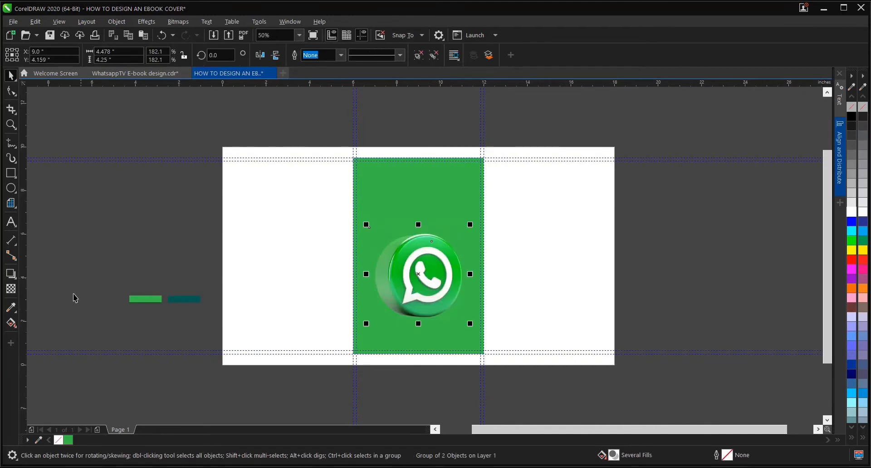
# Add a black drop shadow beneath the WhatsApp logo, offset about -0.04 and -0.26 inches, with 38 opacity.
pyautogui.click(10, 274)
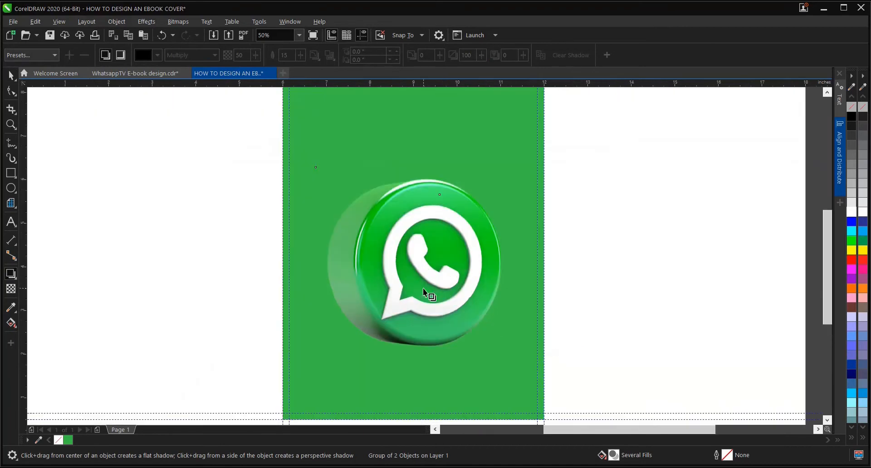
pyautogui.scroll(2, 423, 286)
pyautogui.moveTo(423, 274)
pyautogui.mouseDown()
pyautogui.moveTo(423, 263)
pyautogui.moveTo(421, 290)
pyautogui.mouseUp()
pyautogui.moveTo(512, 261); pyautogui.dragTo(398, 363)
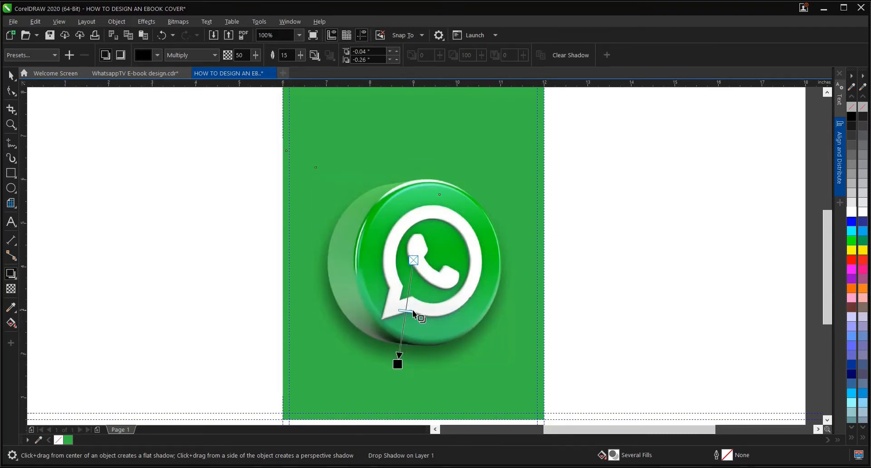
pyautogui.moveTo(405, 311); pyautogui.dragTo(408, 298)
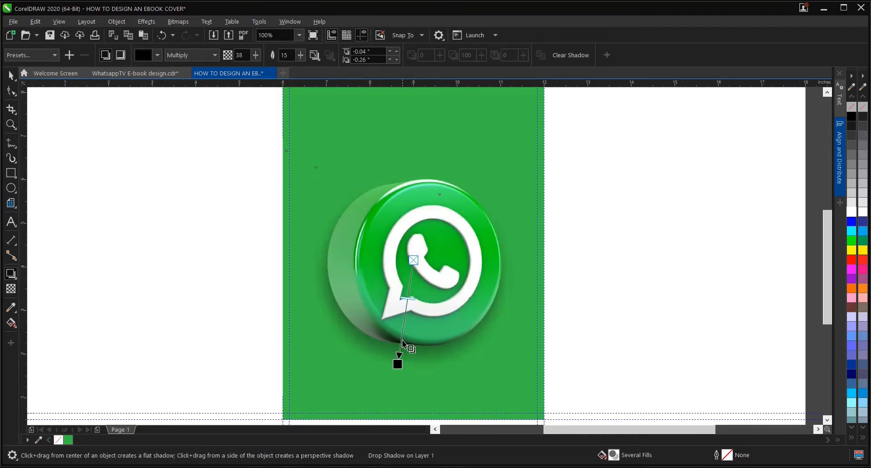
# Move the shadowed WhatsApp logo off the cover onto the blank page area to its right.
pyautogui.click(5, 72)
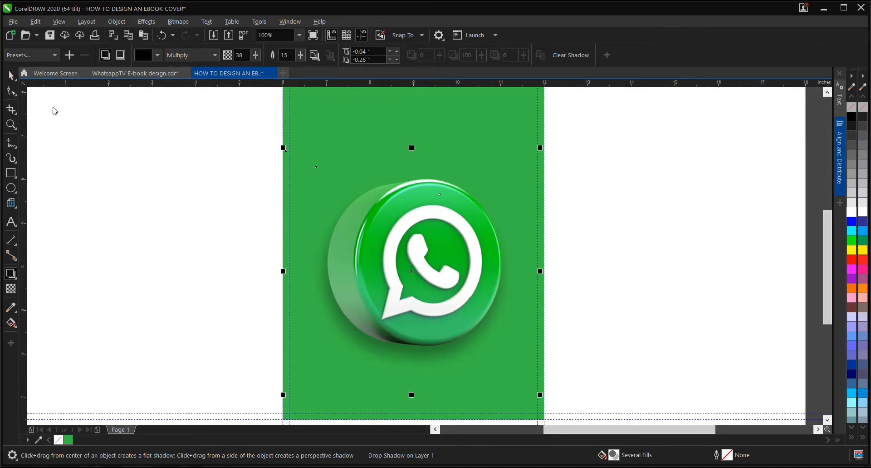
pyautogui.scroll(-1, 436, 275)
pyautogui.moveTo(451, 271); pyautogui.dragTo(582, 271)
pyautogui.click(674, 276)
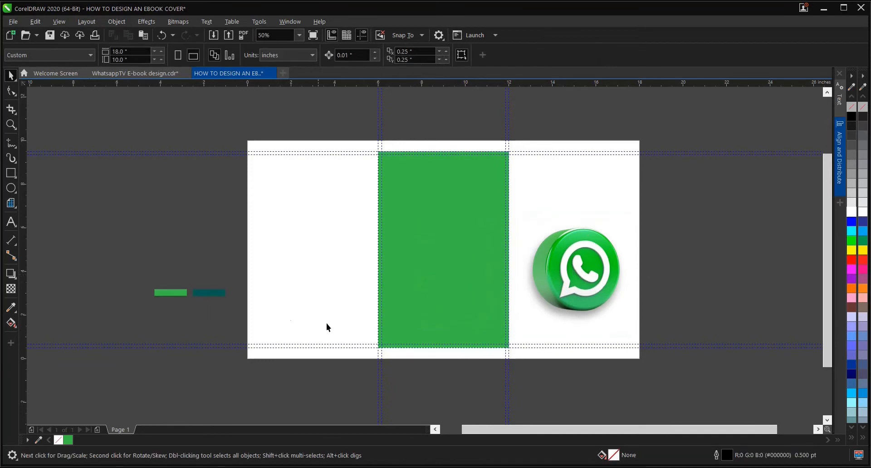
# Apply a vertical fountain fill from the cover's middle to its bottom edge, ending in dark teal sampled from the swatch.
pyautogui.click(12, 321)
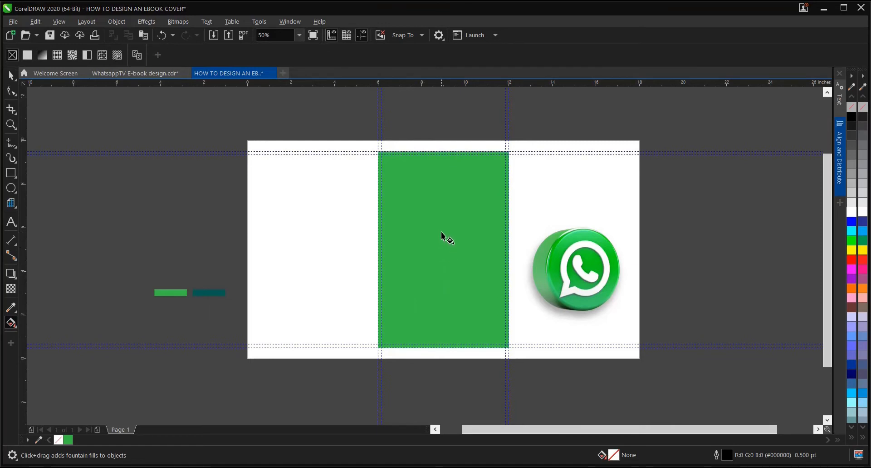
pyautogui.click(441, 272)
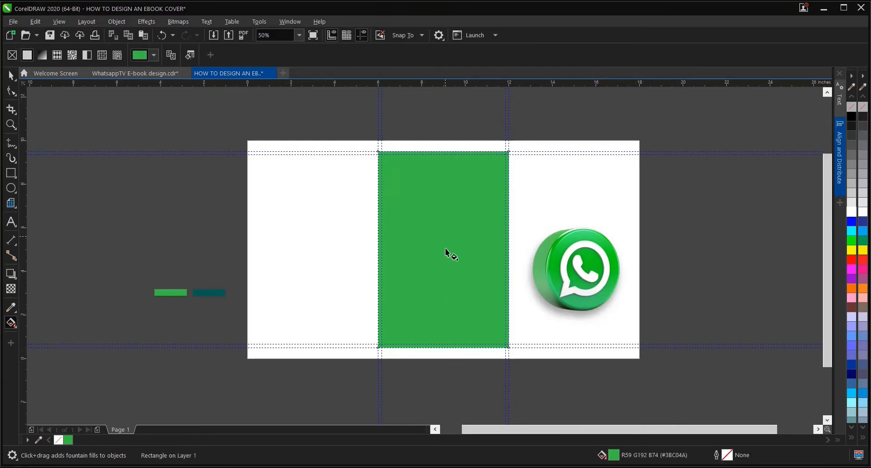
pyautogui.moveTo(445, 236); pyautogui.dragTo(445, 353)
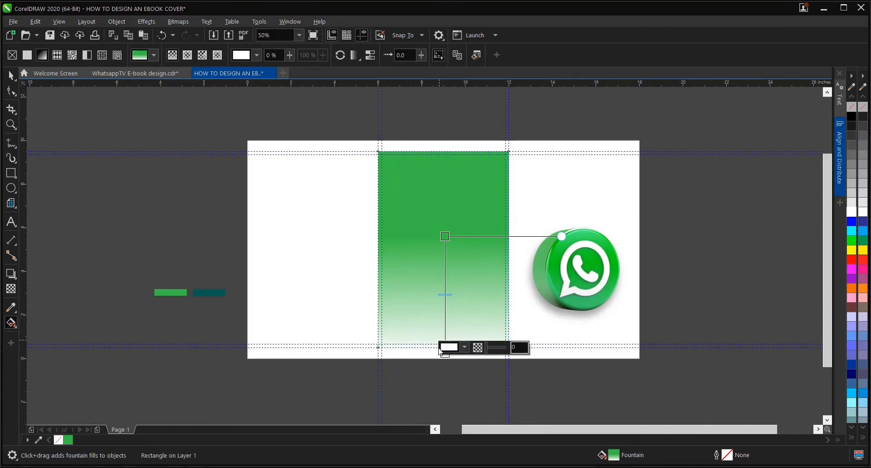
pyautogui.click(464, 348)
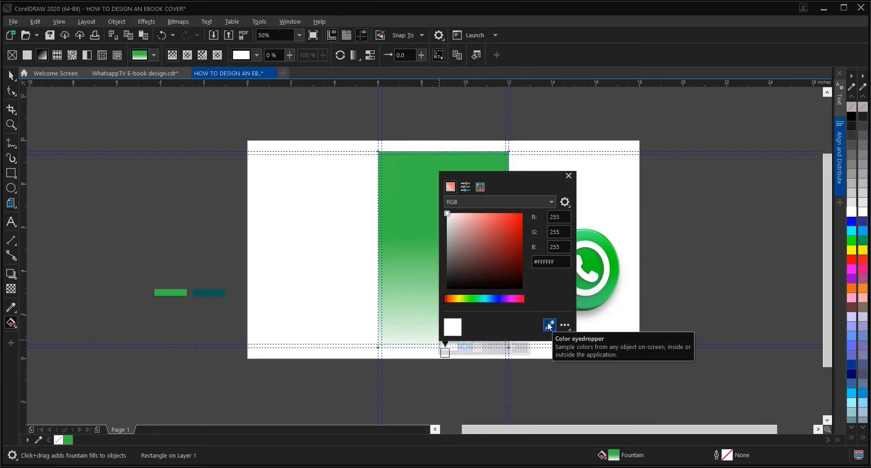
pyautogui.click(550, 325)
pyautogui.click(210, 289)
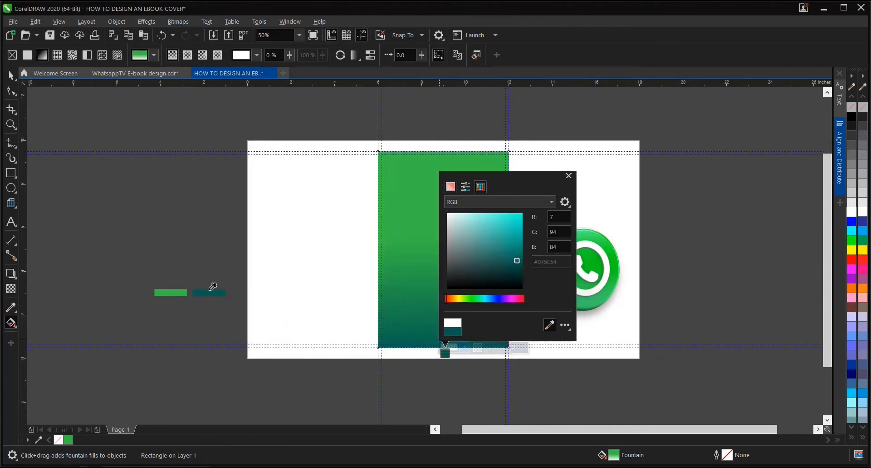
pyautogui.click(569, 175)
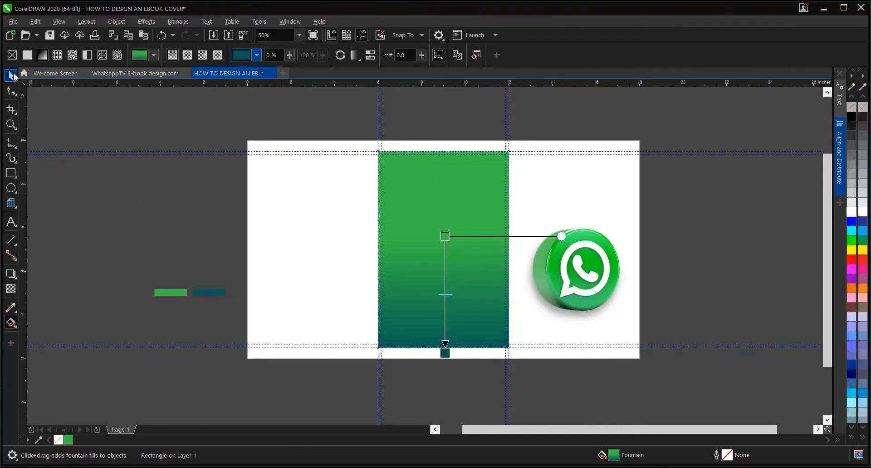
# Shift the cover's fountain fill midpoint slightly down toward the teal end.
pyautogui.scroll(1, 450, 302)
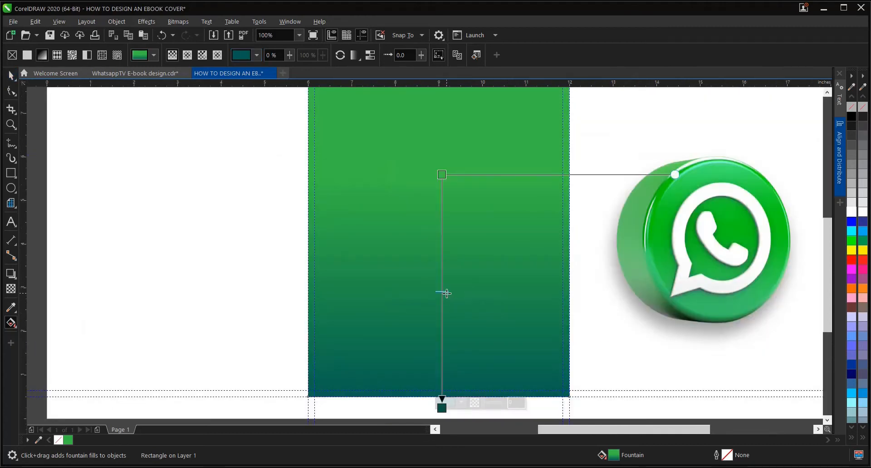
pyautogui.moveTo(443, 272); pyautogui.dragTo(445, 298)
pyautogui.scroll(-1, 445, 318)
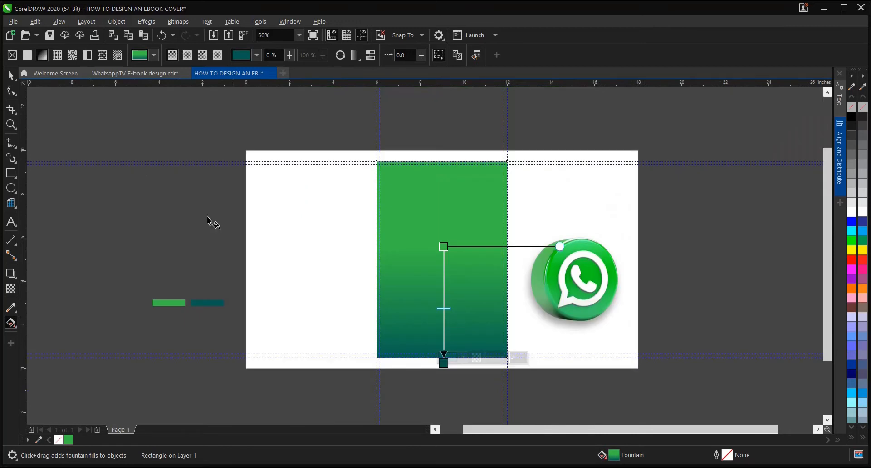
# Move the shadowed WhatsApp logo back onto the lower middle of the gradient cover.
pyautogui.click(10, 75)
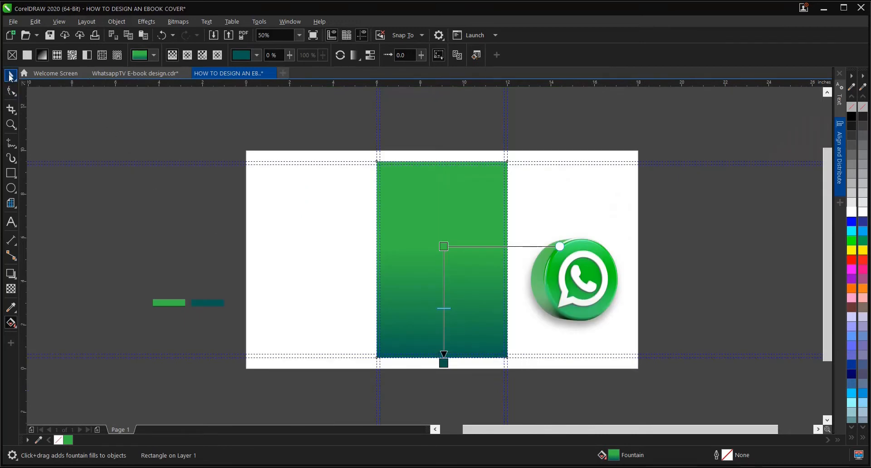
pyautogui.click(292, 222)
pyautogui.click(598, 283)
pyautogui.moveTo(573, 276); pyautogui.dragTo(440, 277)
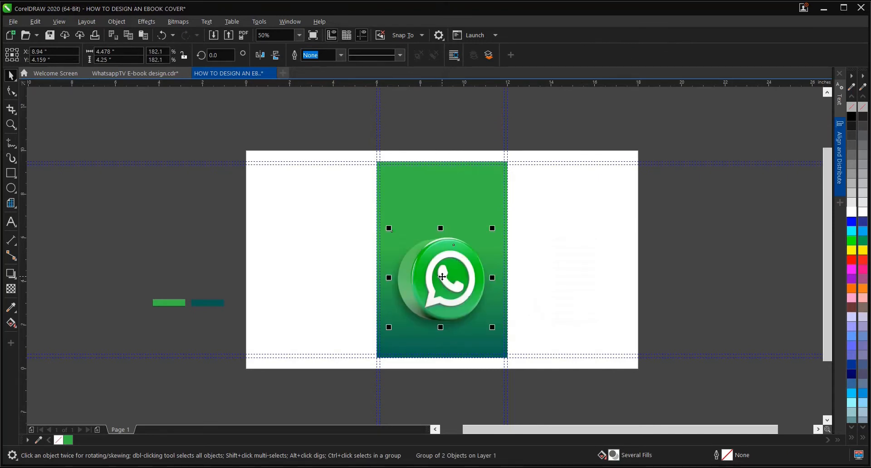
pyautogui.click(550, 252)
pyautogui.click(477, 266)
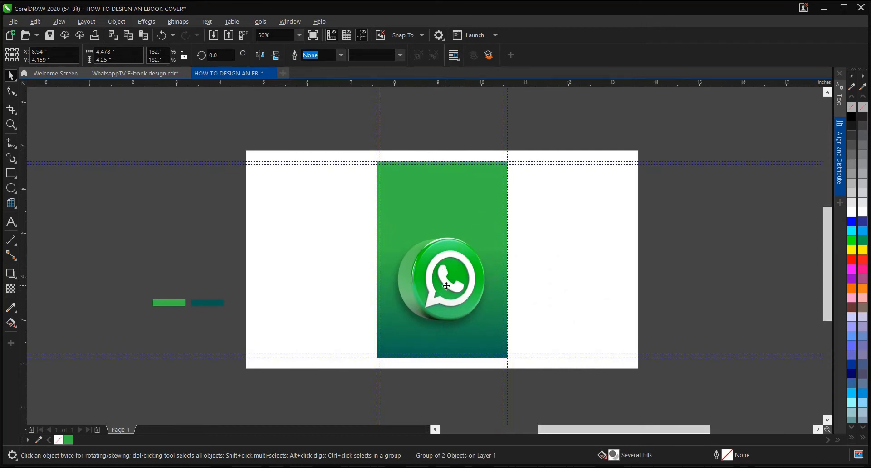
# Examine the logo's placement and shadow against the cover's gradient at close and full view.
pyautogui.scroll(2, 446, 281)
pyautogui.scroll(-1, 447, 281)
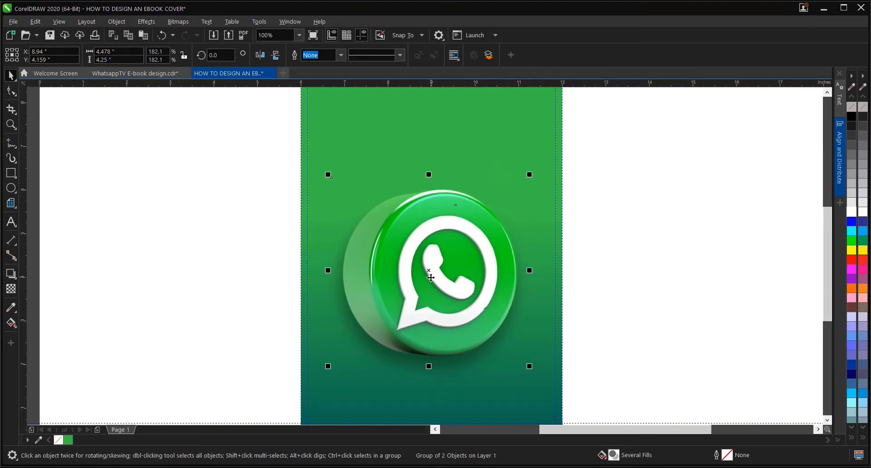
pyautogui.scroll(-1, 431, 276)
pyautogui.scroll(1, 432, 271)
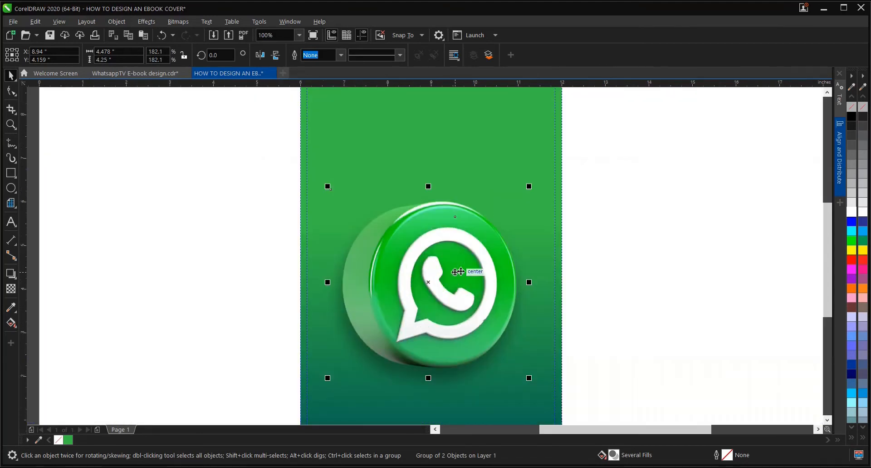
pyautogui.keyDown('shift'); pyautogui.click(484, 134); pyautogui.keyUp('shift')
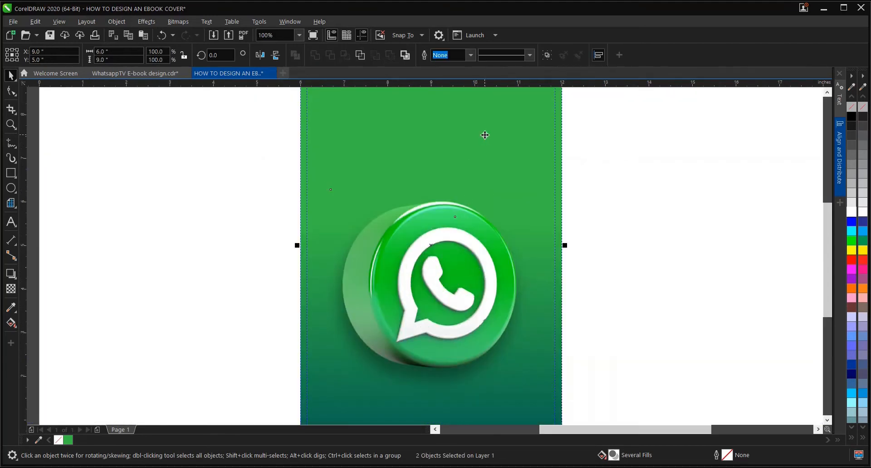
pyautogui.scroll(-1, 425, 252)
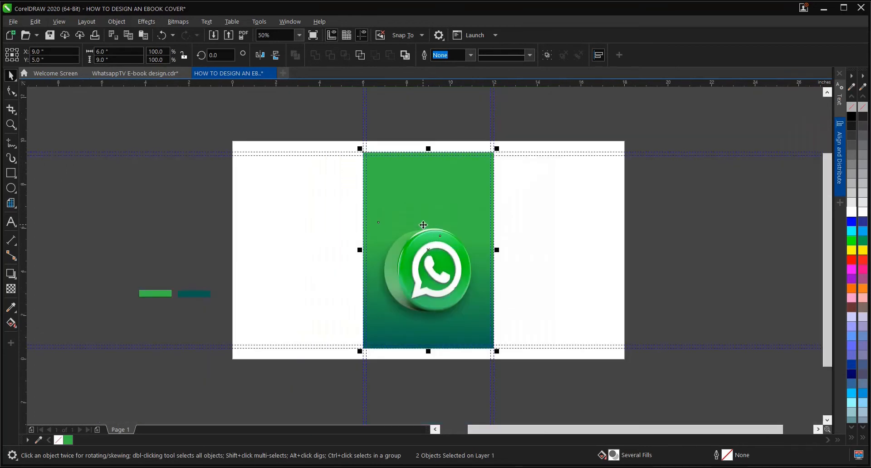
pyautogui.click(549, 256)
pyautogui.scroll(1, 401, 276)
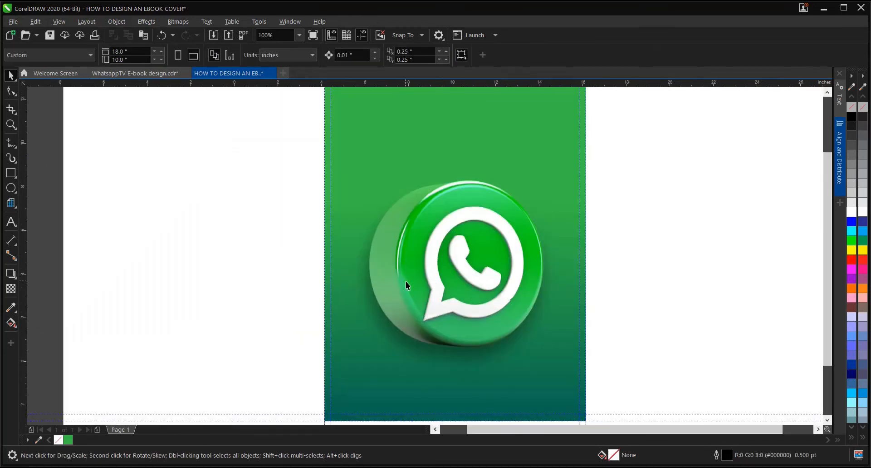
pyautogui.scroll(-1, 405, 282)
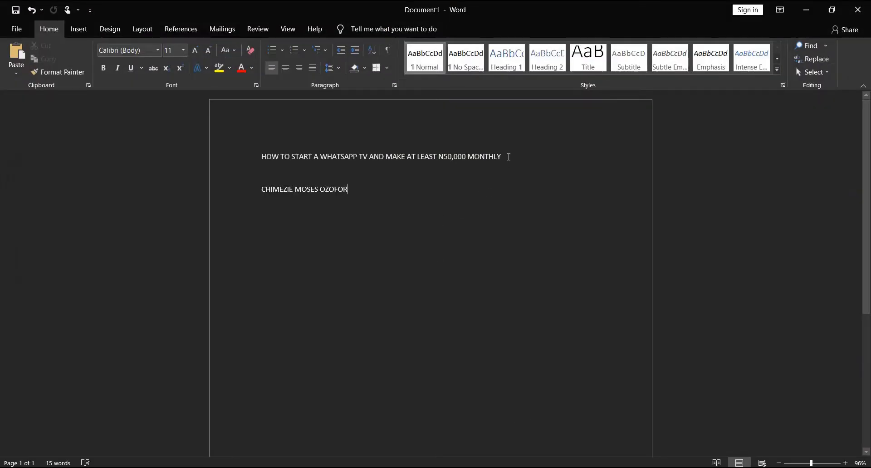
# Copy the ebook title line from the Word document and switch back to the HOW TO DESIGN AN EBOOK COVER drawing in CorelDRAW.
pyautogui.moveTo(509, 157); pyautogui.dragTo(260, 166)
pyautogui.rightClick(279, 160)
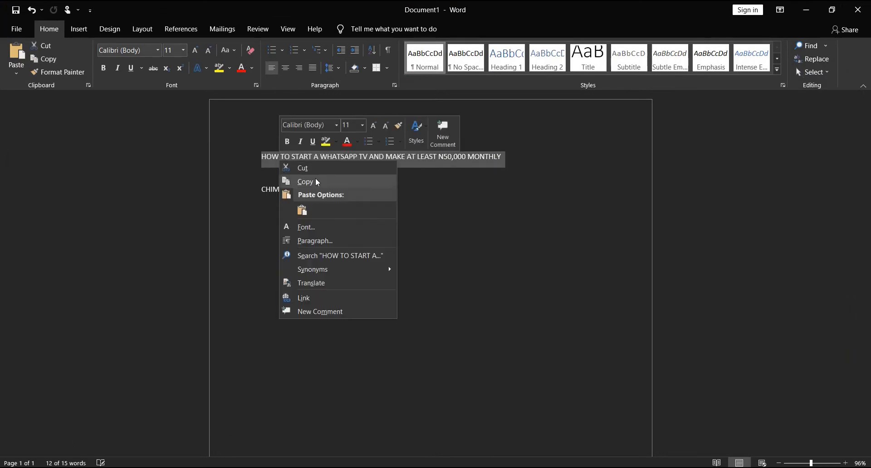
pyautogui.click(317, 181)
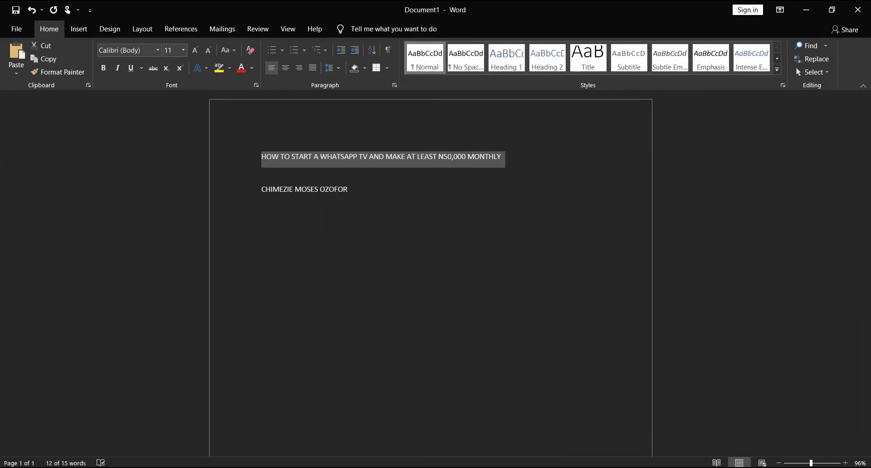
pyautogui.click(575, 467)
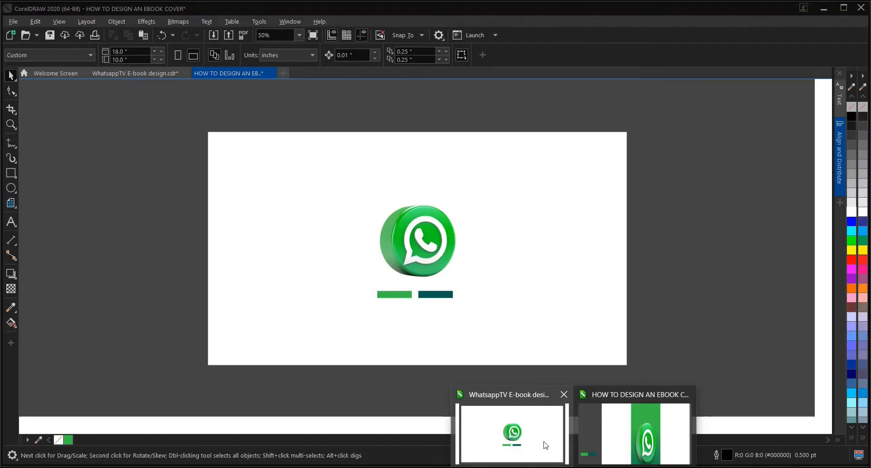
pyautogui.click(653, 434)
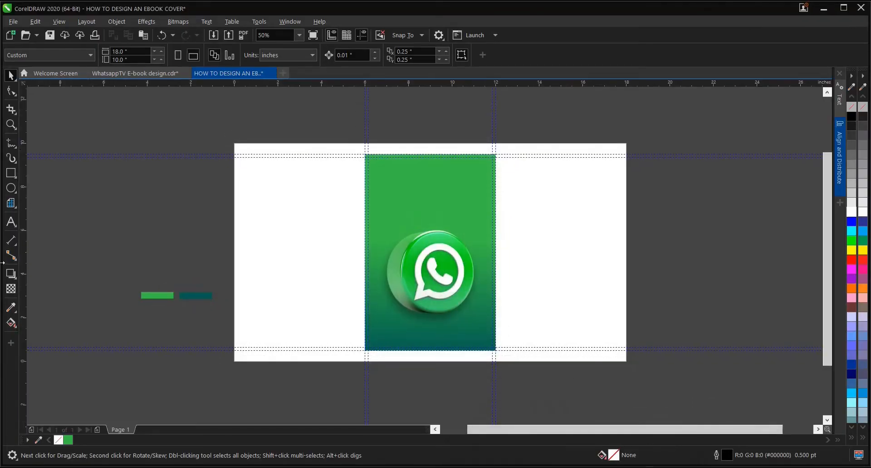
# Paste the title HOW TO START A WHATSAPP TV AND MAKE AT LEAST N50,000 MONTHLY as artistic text beside the cover, maintaining fonts and formatting.
pyautogui.click(11, 221)
pyautogui.scroll(2, 283, 234)
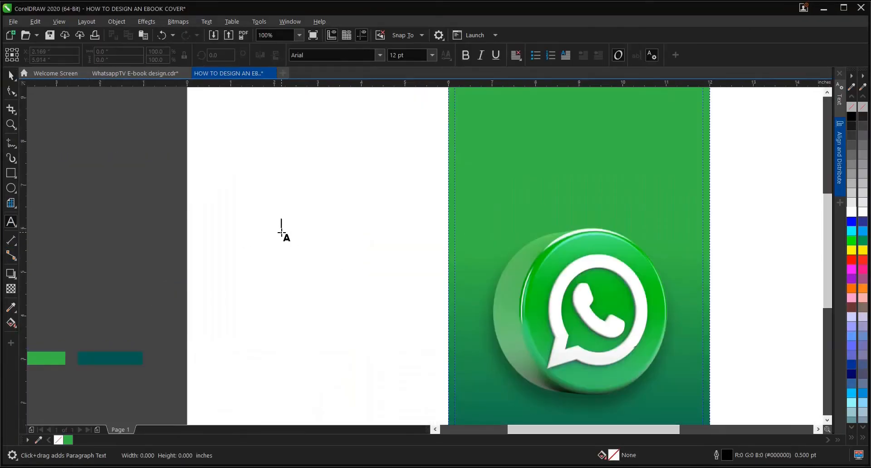
pyautogui.click(281, 232)
pyautogui.rightClick(281, 228)
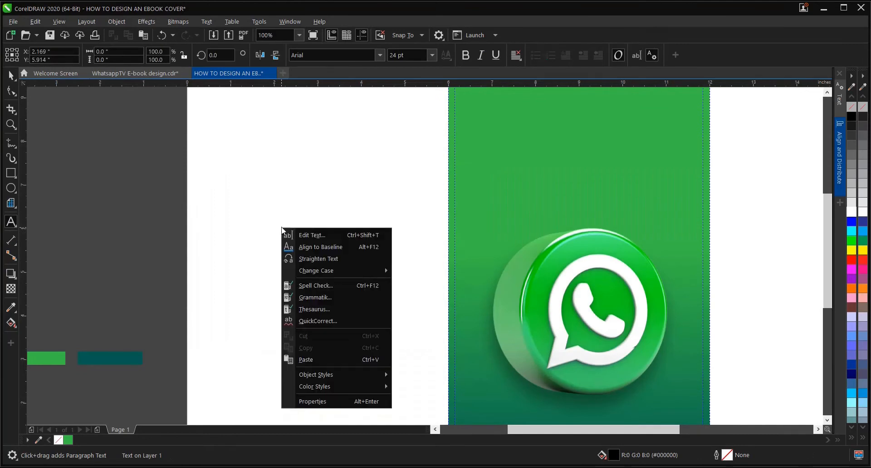
pyautogui.click(307, 359)
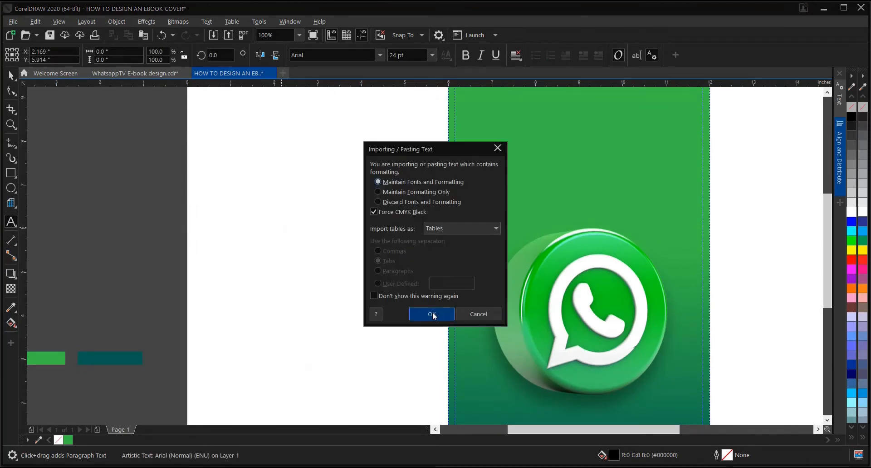
pyautogui.click(432, 313)
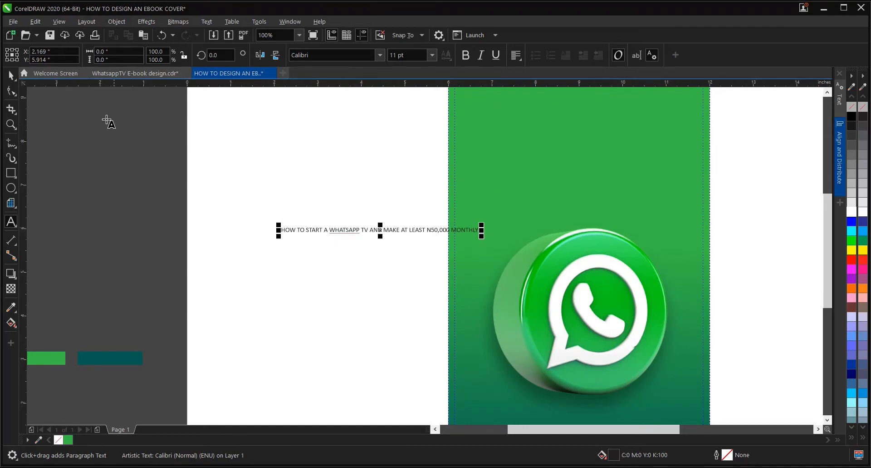
# Move the pasted title text onto the upper part of the cover, above the WhatsApp logo.
pyautogui.click(11, 75)
pyautogui.scroll(-2, 125, 282)
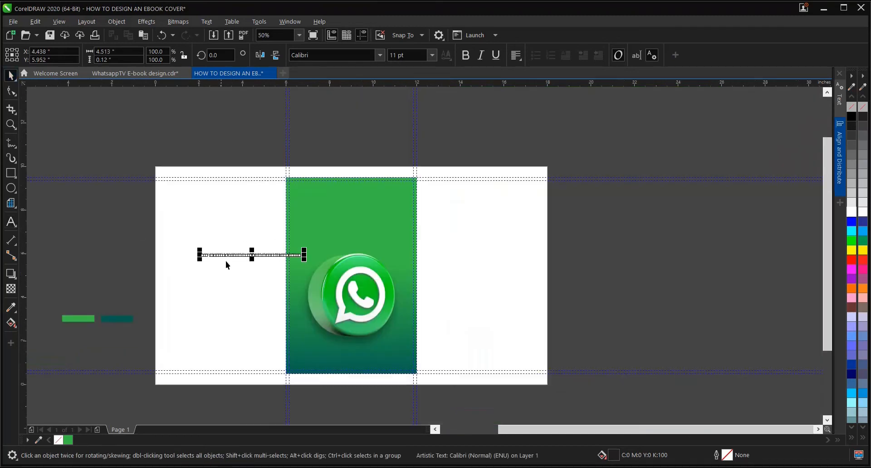
pyautogui.moveTo(249, 255); pyautogui.dragTo(338, 203)
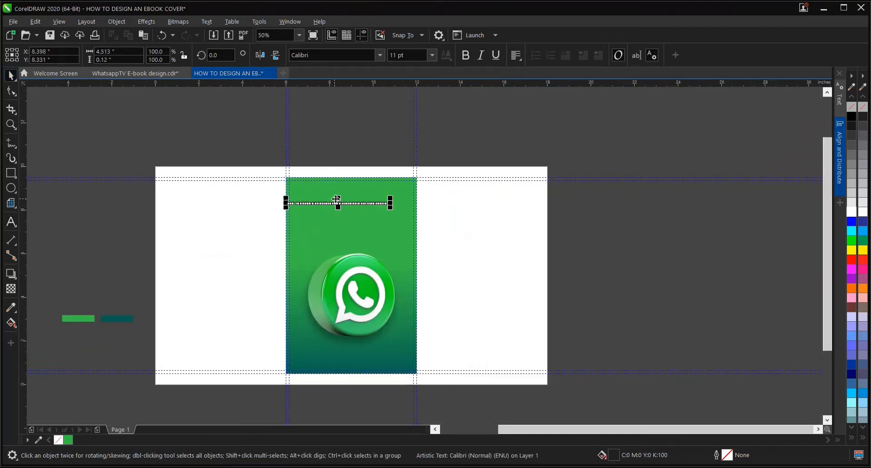
# Change the title's font to Bebas and fill the text with black.
pyautogui.scroll(6, 336, 200)
pyautogui.scroll(-4, 356, 176)
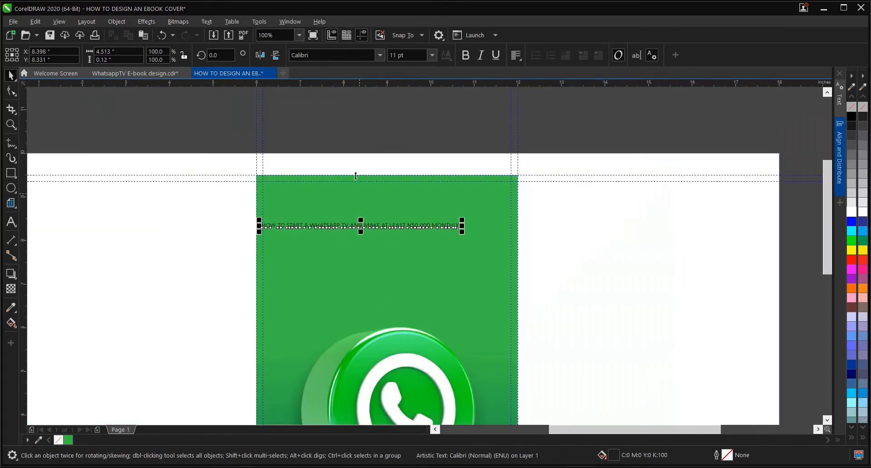
pyautogui.click(380, 55)
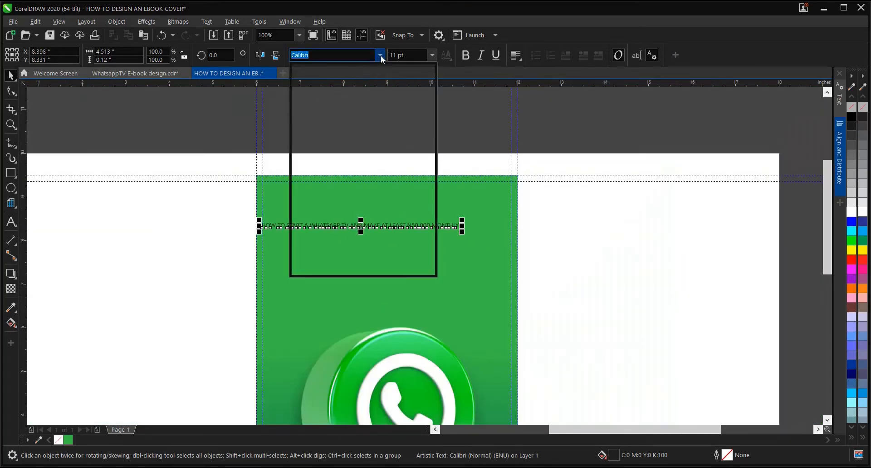
pyautogui.click(361, 88)
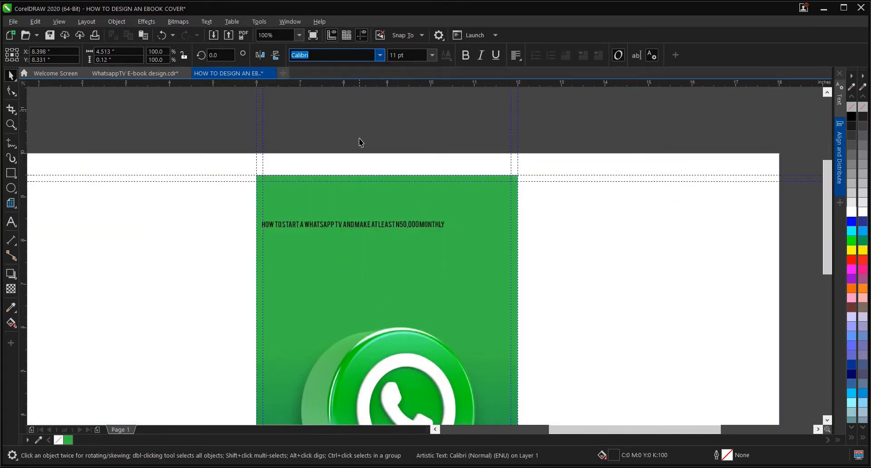
pyautogui.scroll(2, 346, 223)
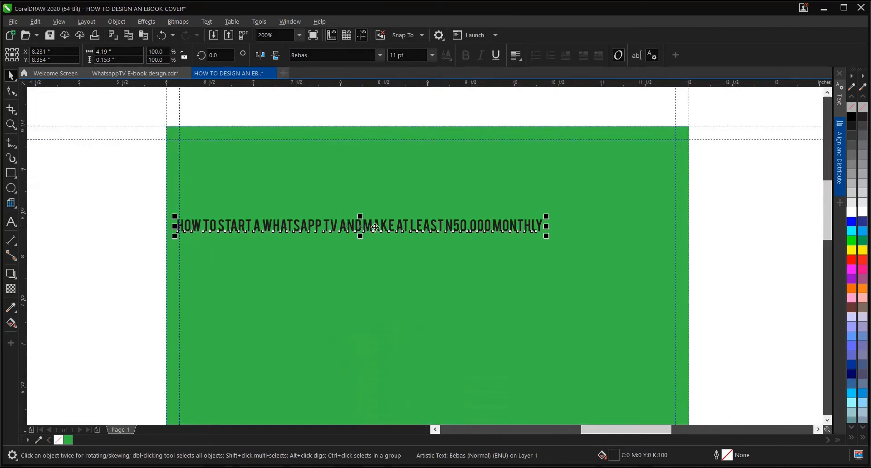
pyautogui.click(853, 118)
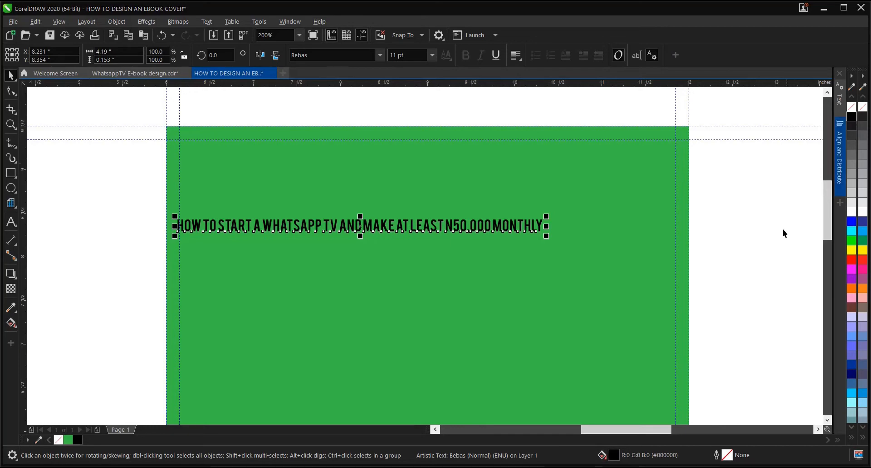
pyautogui.click(742, 257)
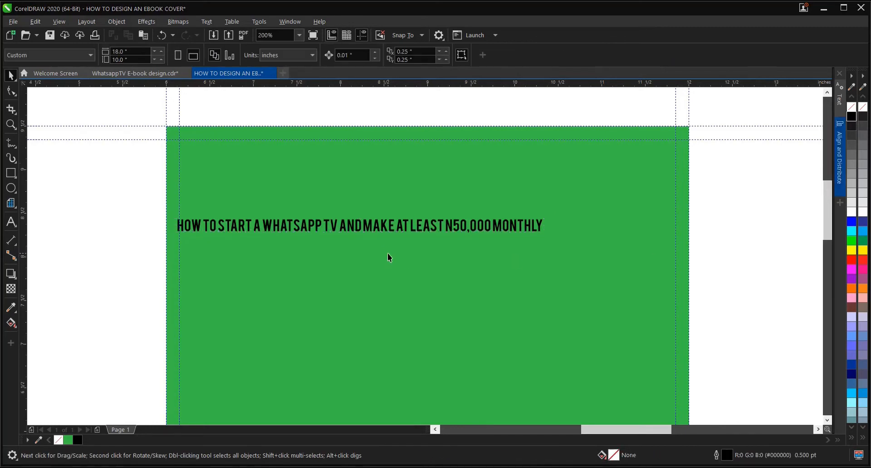
# Shift the title up and to the right so it sits roughly centred across the cover.
pyautogui.scroll(1, 398, 225)
pyautogui.click(398, 227)
pyautogui.scroll(-1, 394, 230)
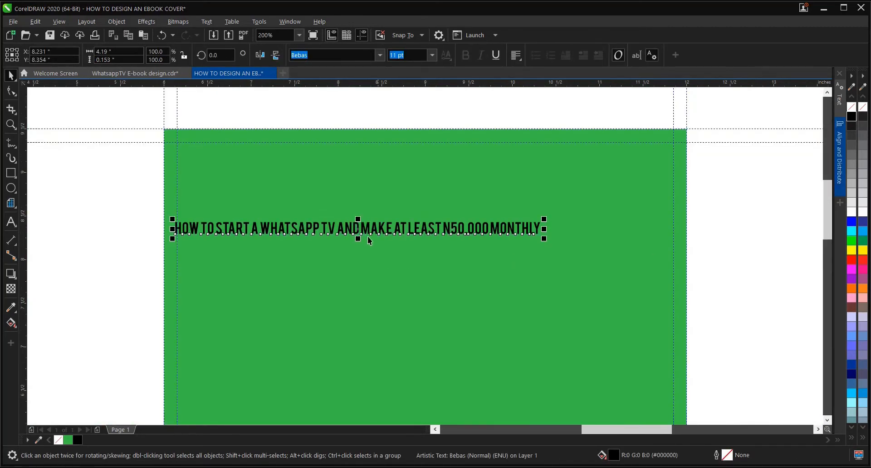
pyautogui.moveTo(359, 227); pyautogui.dragTo(416, 207)
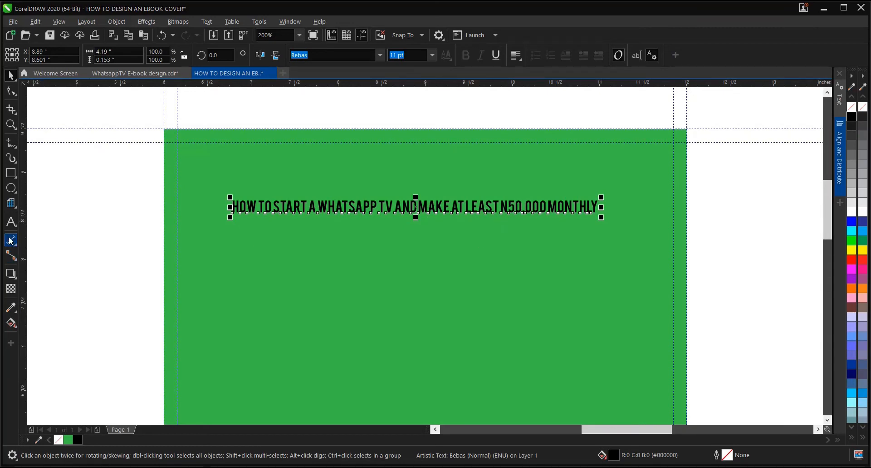
# Break the title into four lines before WHATSAPP, AND MAKE and N50,000, and remove the space leading the last line.
pyautogui.click(11, 222)
pyautogui.click(268, 206)
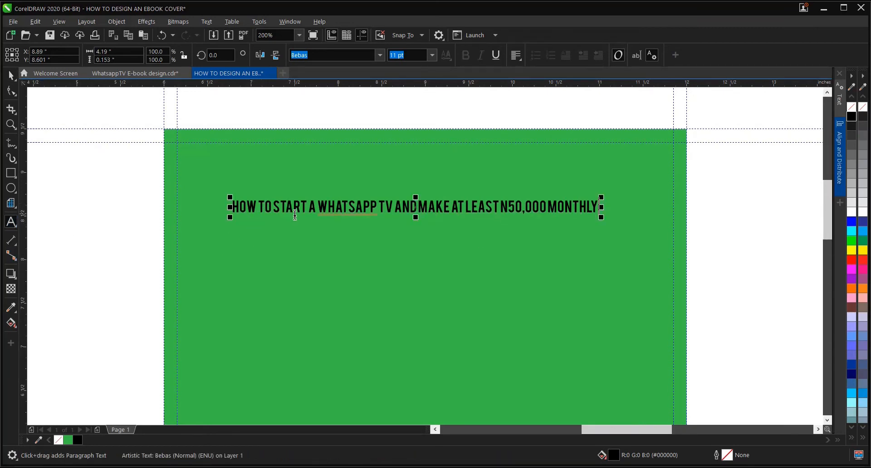
pyautogui.click(318, 207)
pyautogui.press('Return')
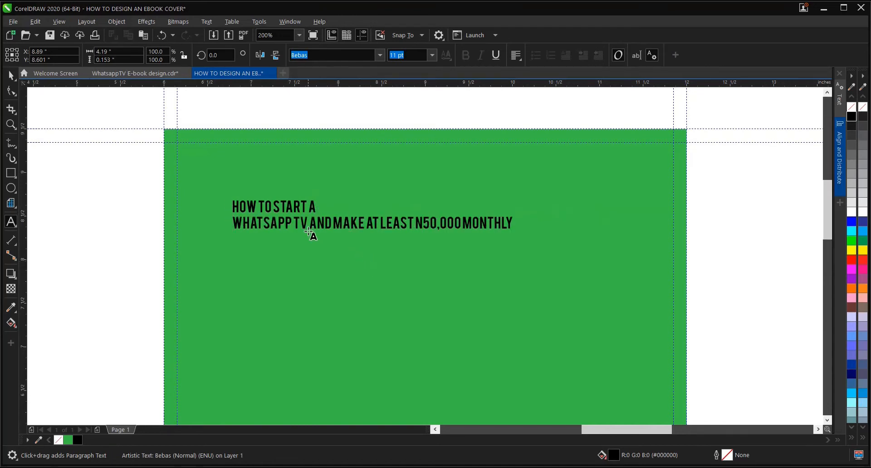
pyautogui.scroll(2, 310, 232)
pyautogui.scroll(-1, 332, 240)
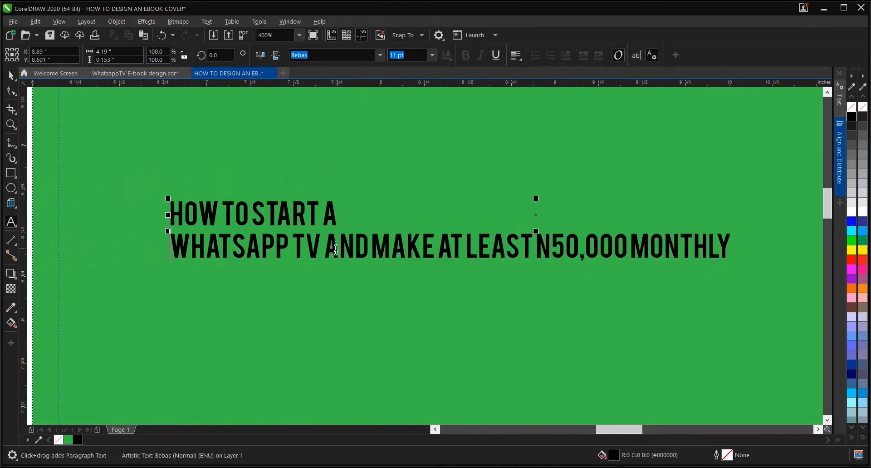
pyautogui.click(327, 247)
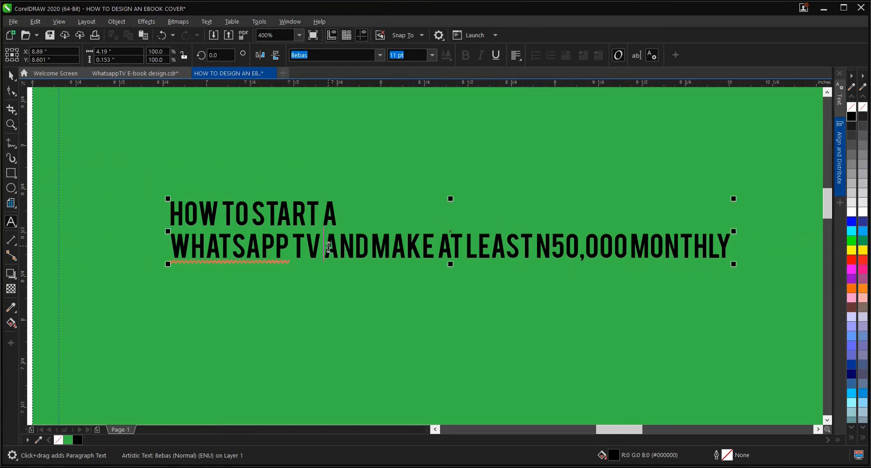
pyautogui.press('Return')
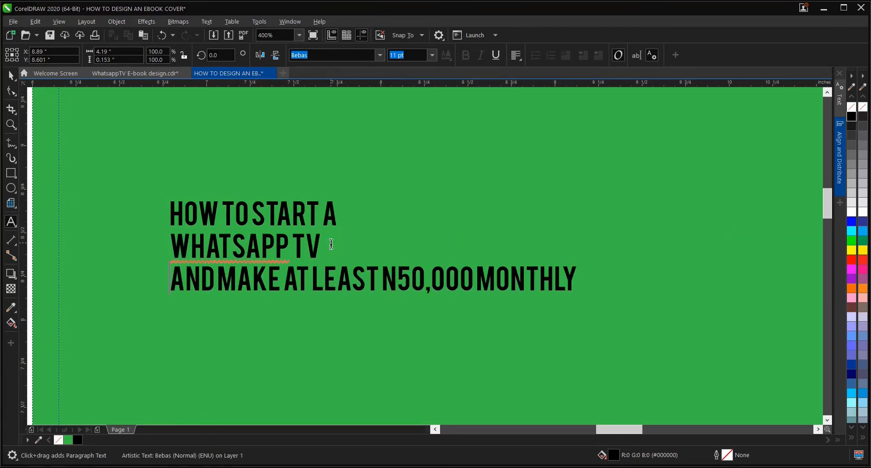
pyautogui.click(380, 281)
pyautogui.press('Return')
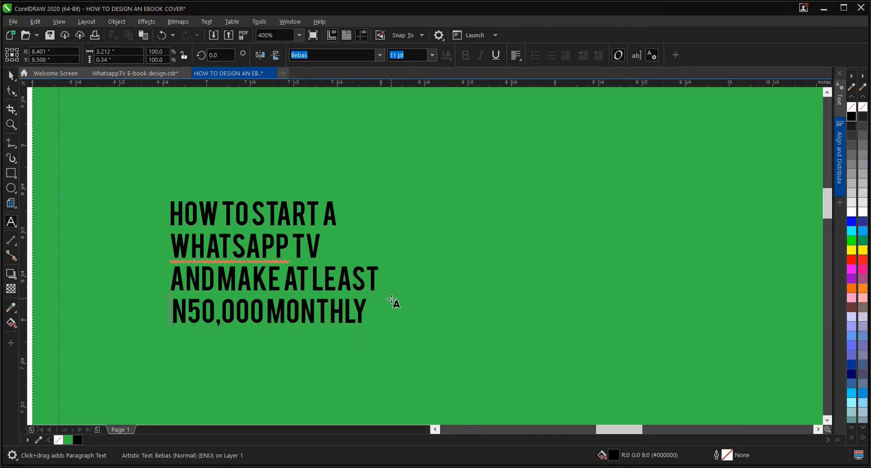
pyautogui.press('Delete')
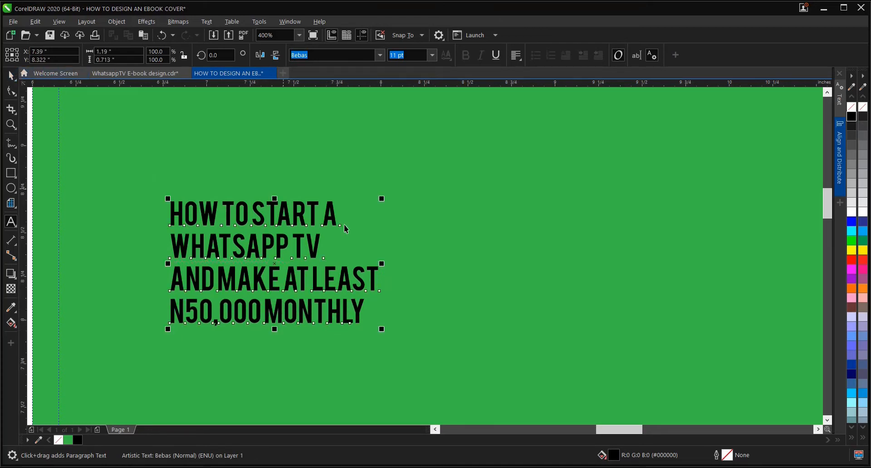
# Centre-align the four lines of the title text.
pyautogui.scroll(-2, 426, 257)
pyautogui.scroll(-1, 426, 258)
pyautogui.hotkey('ctrl', 'space')
pyautogui.click(515, 55)
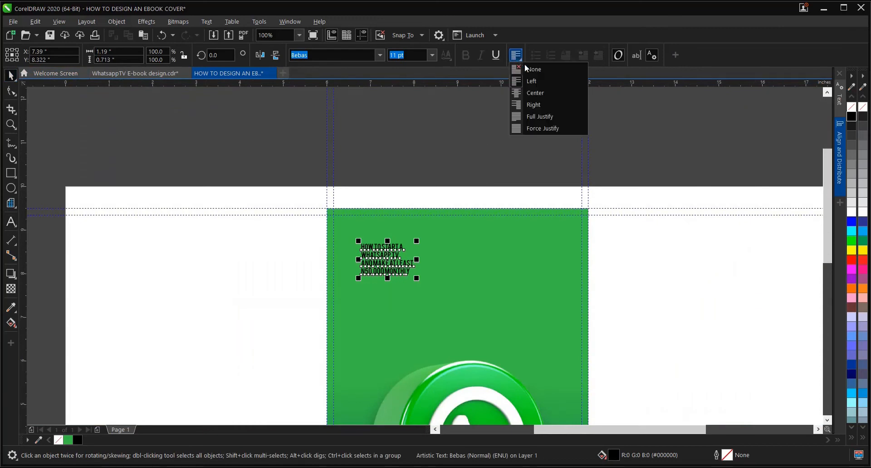
pyautogui.click(533, 91)
# Try enlarging the whole title to about 27 pt, and undo the enlargement.
pyautogui.scroll(1, 409, 278)
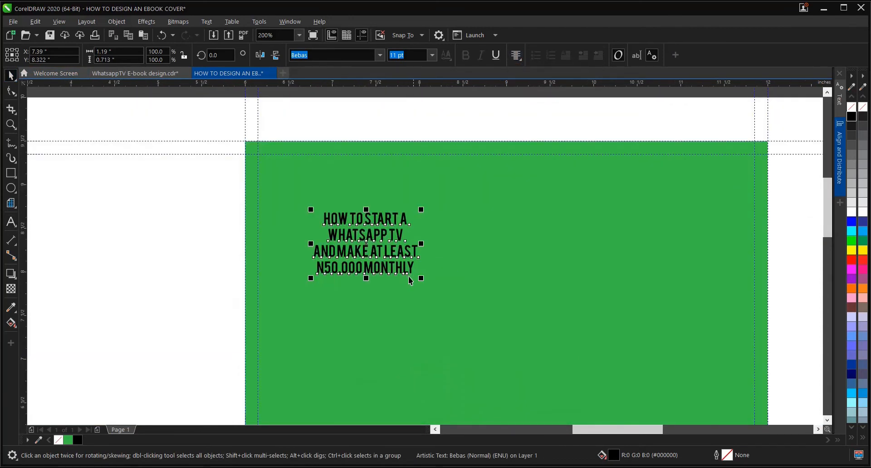
pyautogui.moveTo(423, 280); pyautogui.dragTo(498, 325)
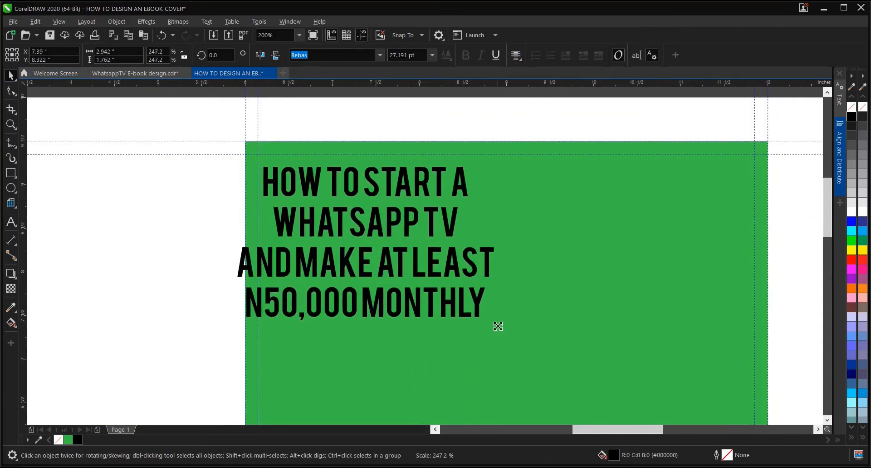
pyautogui.scroll(-1, 282, 256)
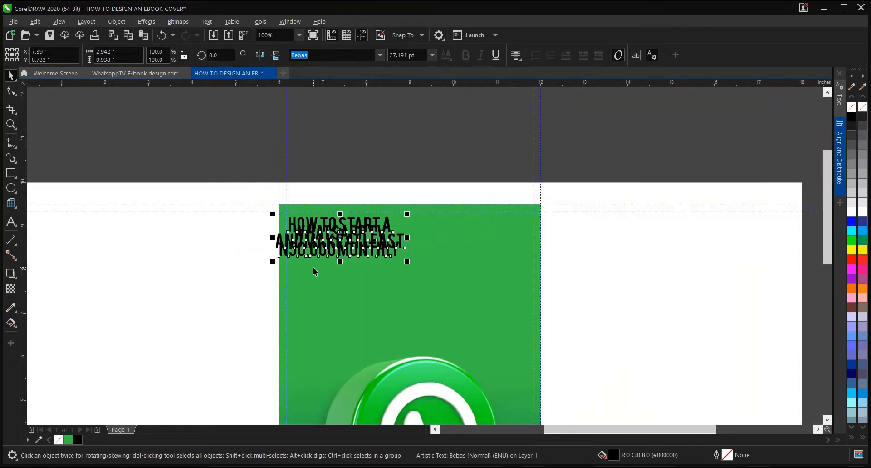
pyautogui.hotkey('ctrl', 'z')
pyautogui.scroll(1, 339, 263)
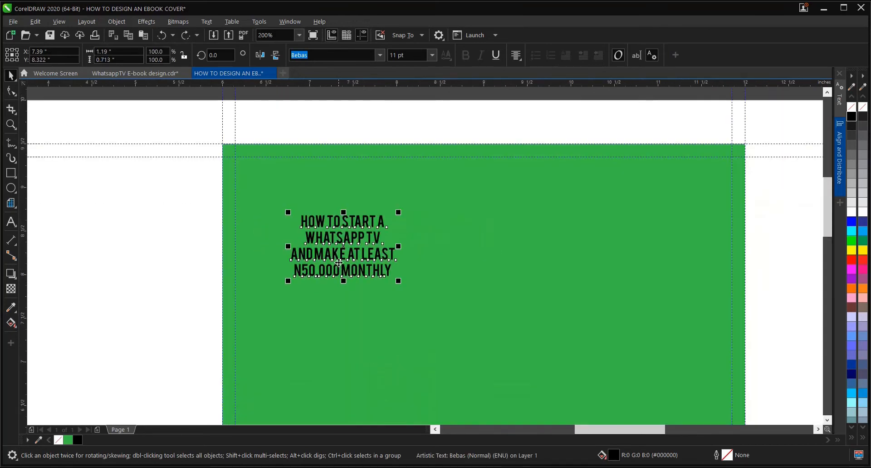
# Break the title apart into separate text lines and select all four of them.
pyautogui.scroll(1, 338, 235)
pyautogui.scroll(-1, 338, 235)
pyautogui.hotkey('ctrl', 'k')
pyautogui.click(170, 210)
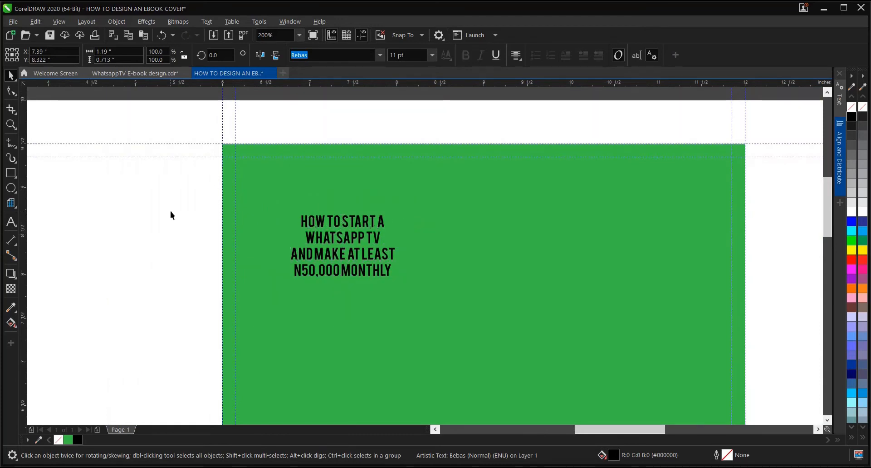
pyautogui.moveTo(177, 202); pyautogui.dragTo(415, 302)
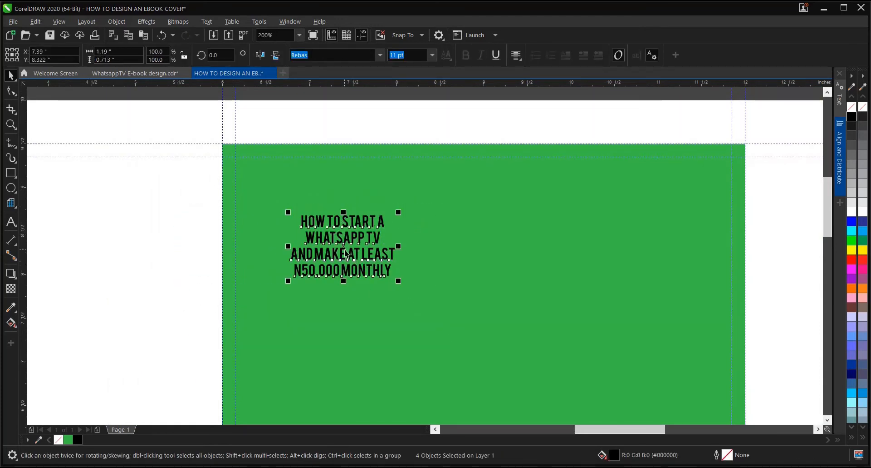
# Move the four title lines towards the middle of the cover and enlarge them to about 29 pt.
pyautogui.moveTo(356, 258); pyautogui.dragTo(462, 264)
pyautogui.moveTo(505, 286); pyautogui.dragTo(579, 346)
pyautogui.scroll(-2, 403, 257)
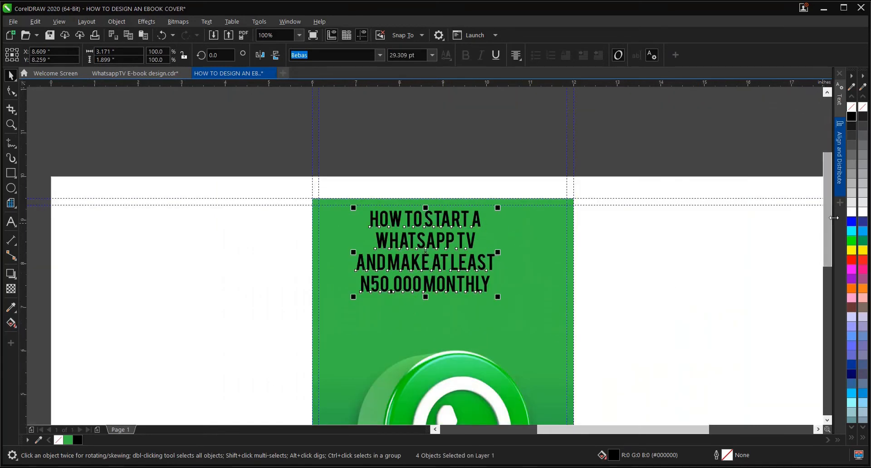
# Fill the four title lines with white and group them.
pyautogui.click(852, 212)
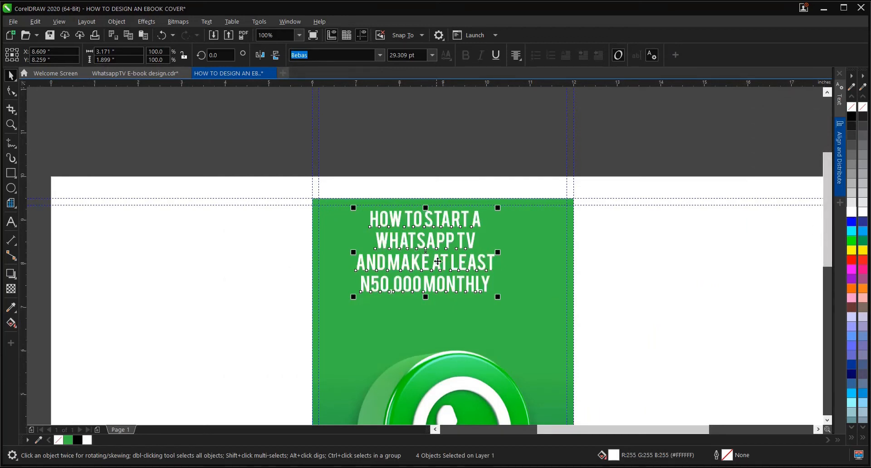
pyautogui.scroll(2, 427, 247)
pyautogui.scroll(-2, 416, 250)
pyautogui.scroll(2, 429, 254)
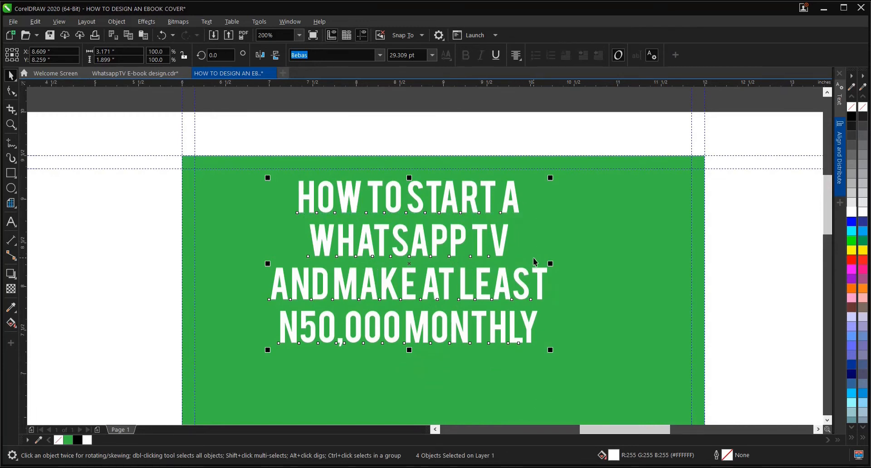
pyautogui.hotkey('ctrl', 'g')
# Centre the title group horizontally on the green cover and move it slightly down from the upper edge.
pyautogui.keyDown('shift'); pyautogui.click(579, 241); pyautogui.keyUp('shift')
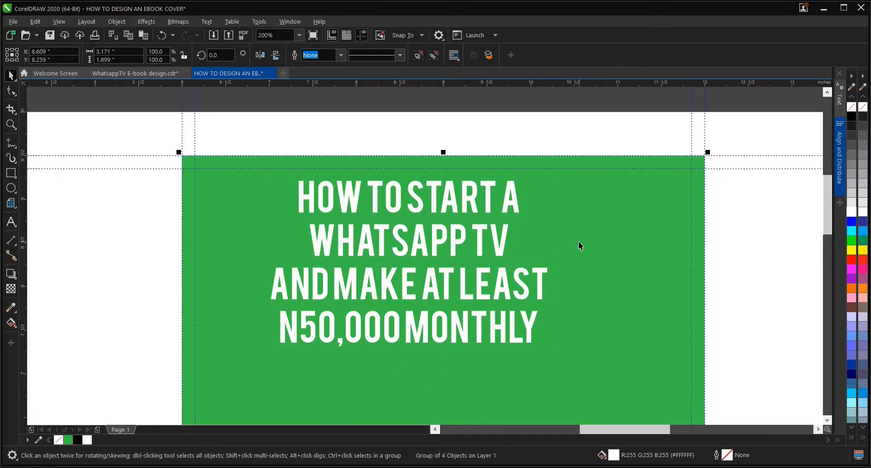
pyautogui.press('c')
pyautogui.click(749, 250)
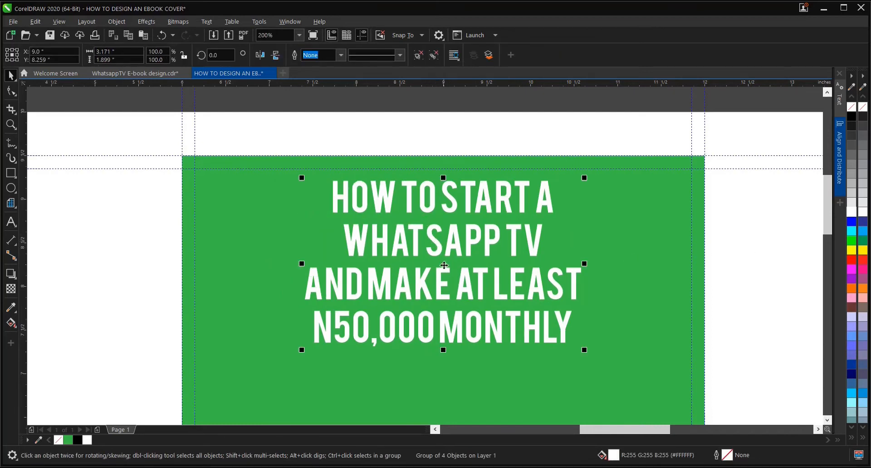
pyautogui.moveTo(444, 265); pyautogui.dragTo(444, 285)
pyautogui.click(724, 284)
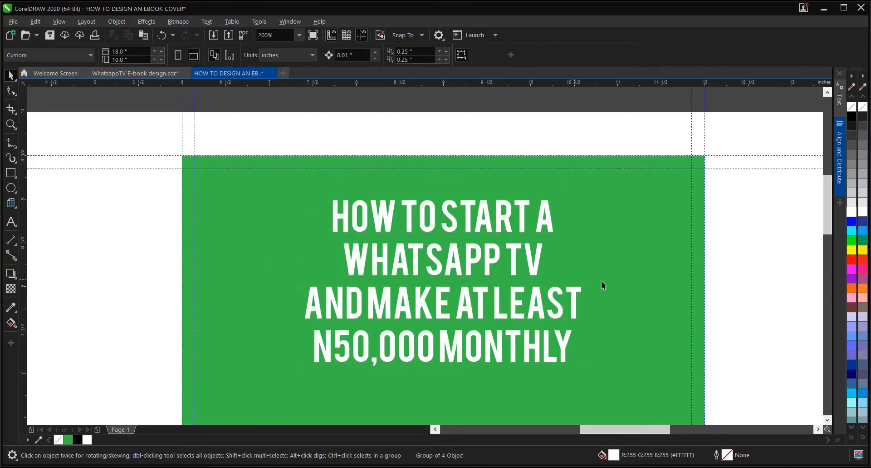
# Ungroup the title so each line can be edited separately.
pyautogui.click(486, 257)
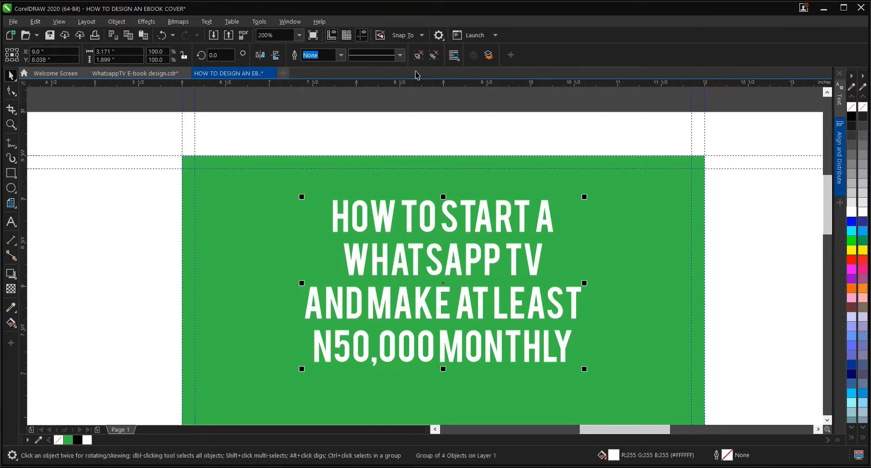
pyautogui.click(419, 55)
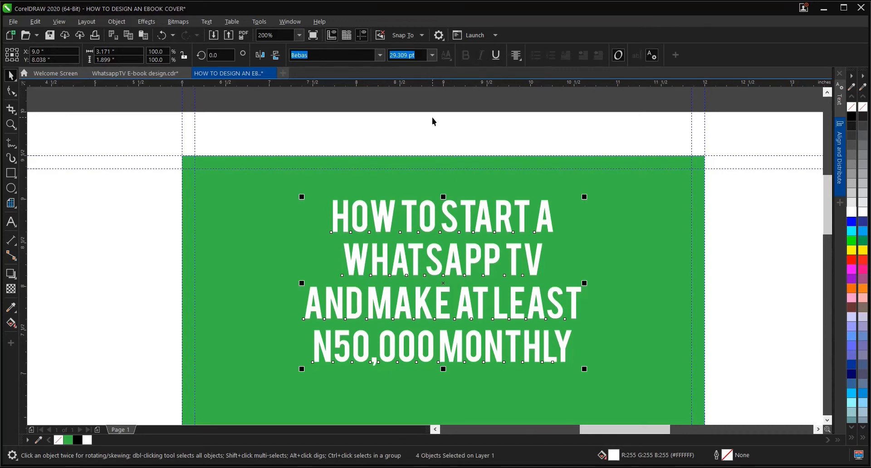
pyautogui.hotkey('ctrl', 'z')
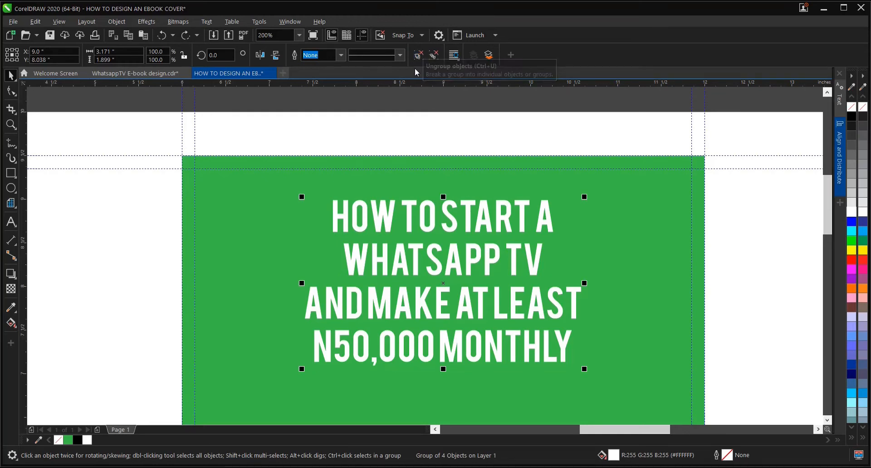
pyautogui.click(421, 55)
pyautogui.click(426, 127)
# Set the HOW TO START A line to 24 pt.
pyautogui.click(407, 211)
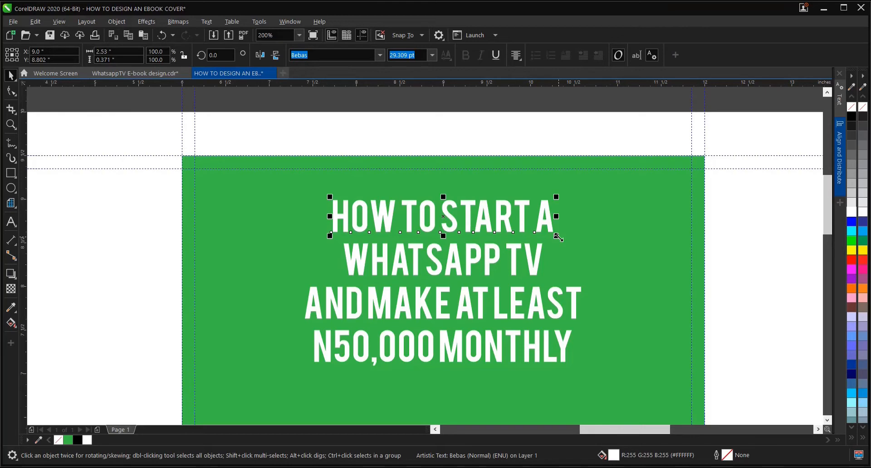
pyautogui.click(554, 194)
pyautogui.scroll(2, 556, 195)
pyautogui.scroll(-2, 497, 150)
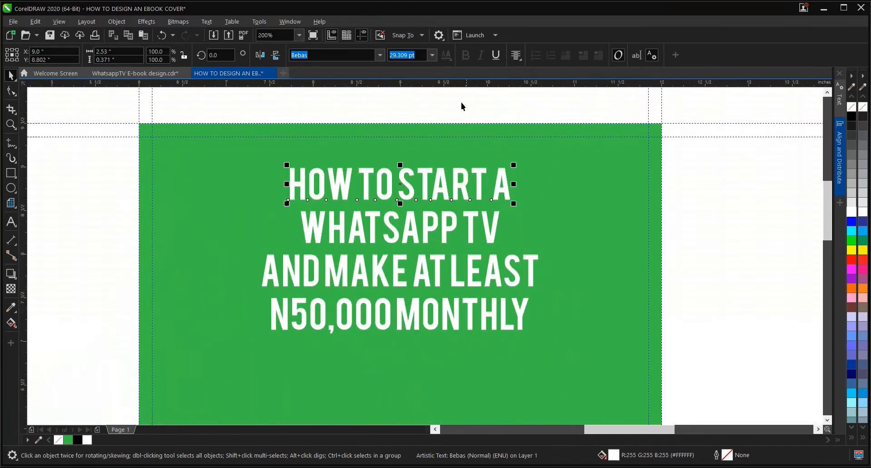
pyautogui.click(434, 57)
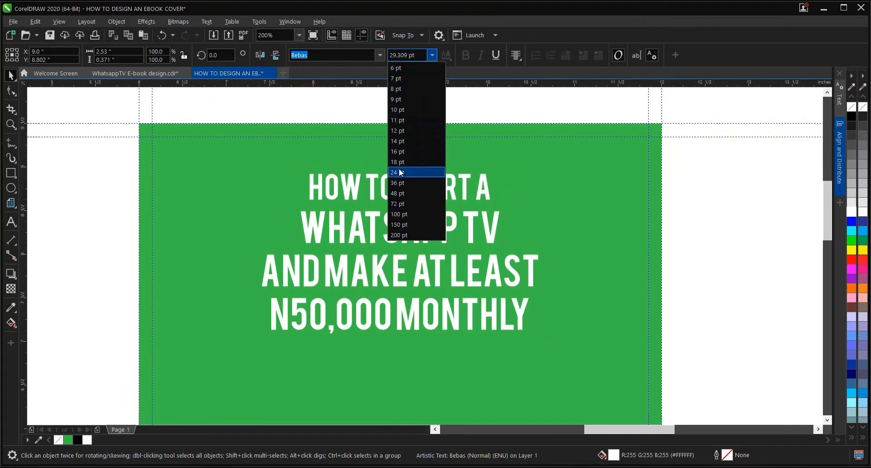
pyautogui.click(391, 208)
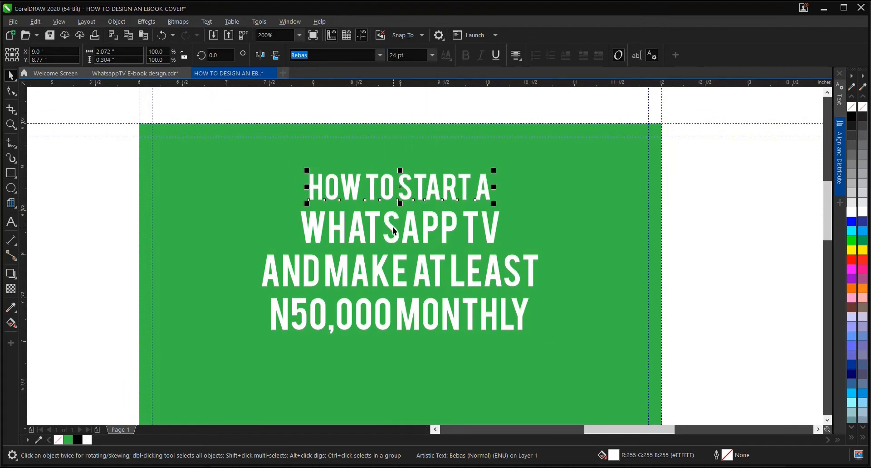
# Set the WHATSAPP TV line to 48 pt and move it down clear of the first line.
pyautogui.click(391, 229)
pyautogui.click(432, 55)
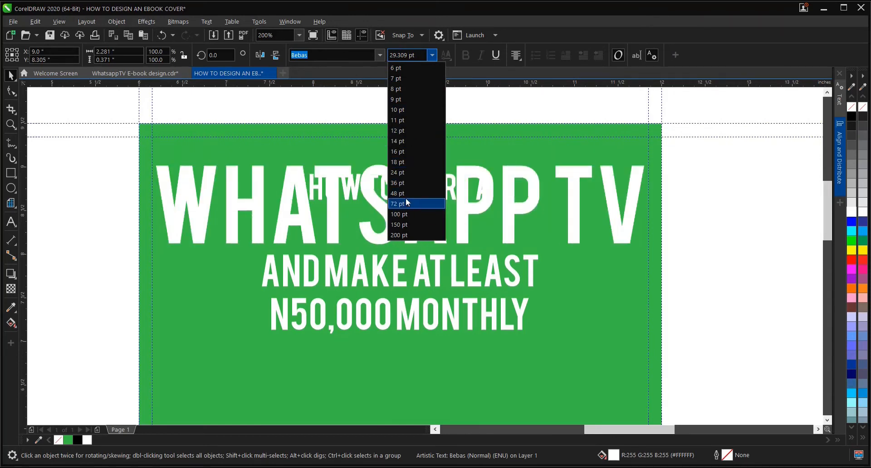
pyautogui.click(407, 194)
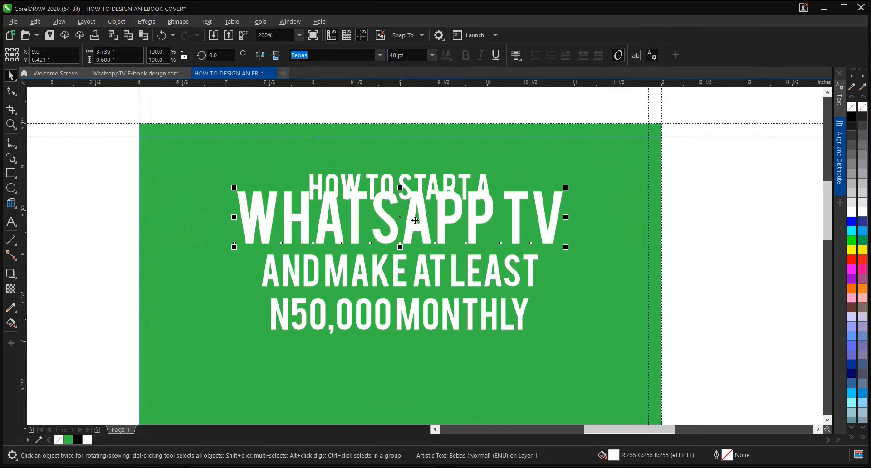
pyautogui.moveTo(415, 220); pyautogui.dragTo(399, 230)
# Move AND MAKE AT LEAST closer to N50,000 MONTHLY, and shift both lines down clear of WHATSAPP TV.
pyautogui.click(399, 269)
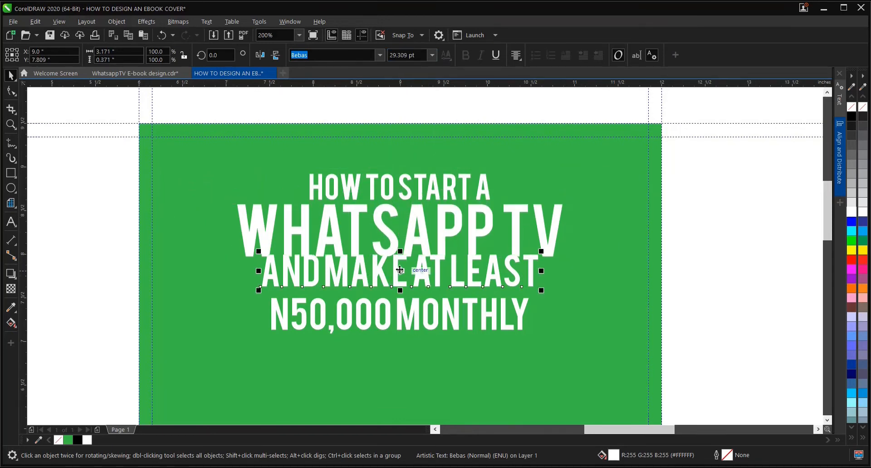
pyautogui.moveTo(400, 270); pyautogui.dragTo(400, 275)
pyautogui.moveTo(119, 257); pyautogui.dragTo(597, 386)
pyautogui.moveTo(398, 294); pyautogui.dragTo(401, 306)
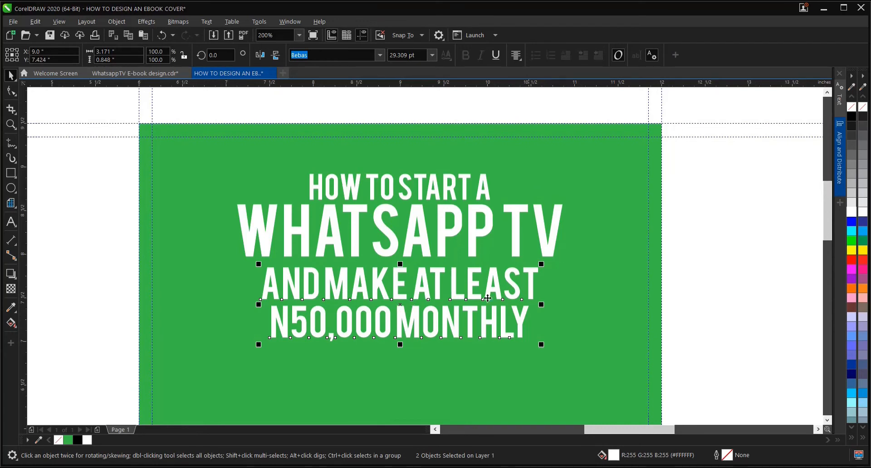
pyautogui.click(705, 253)
# Align AND MAKE AT LEAST with the left edge of WHATSAPP TV and enlarge it to the same width.
pyautogui.click(417, 287)
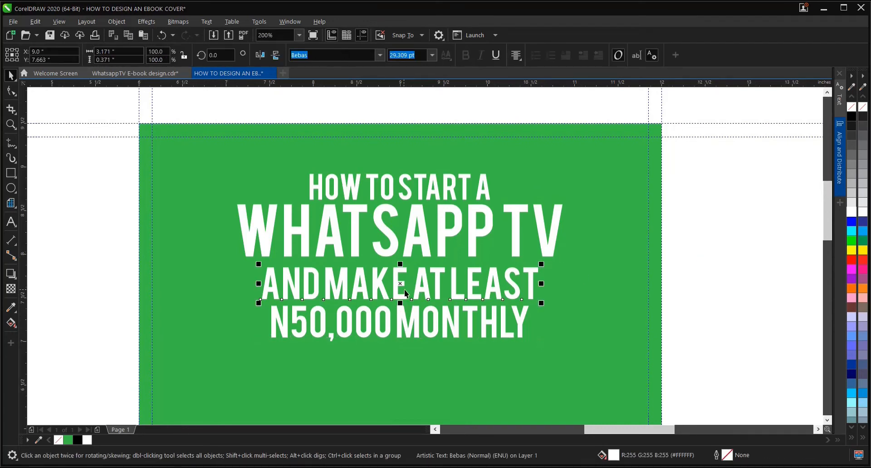
pyautogui.moveTo(400, 283); pyautogui.dragTo(379, 279)
pyautogui.scroll(2, 256, 255)
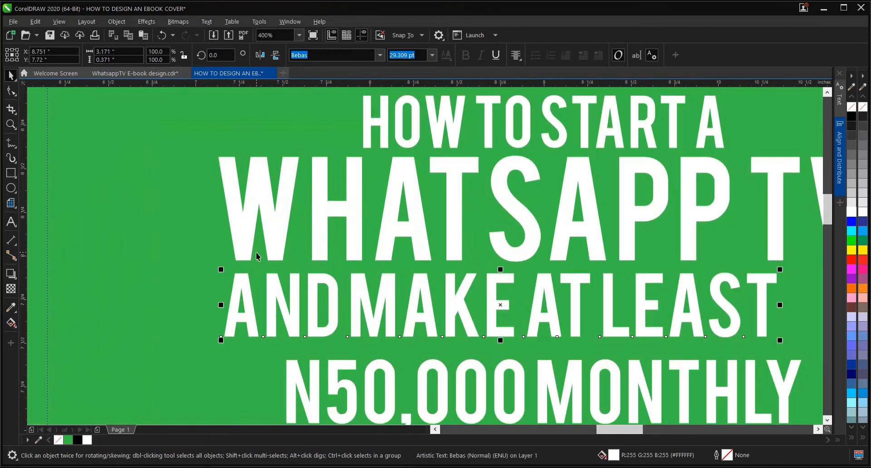
pyautogui.scroll(-2, 233, 271)
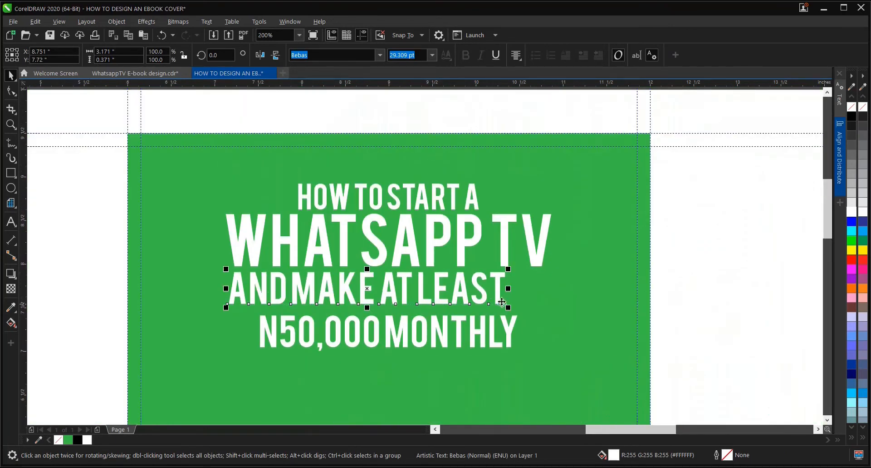
pyautogui.moveTo(511, 310); pyautogui.dragTo(554, 323)
# Enlarge N50,000 MONTHLY to about 35 pt and move it down to leave a gap below AND MAKE AT LEAST.
pyautogui.click(423, 333)
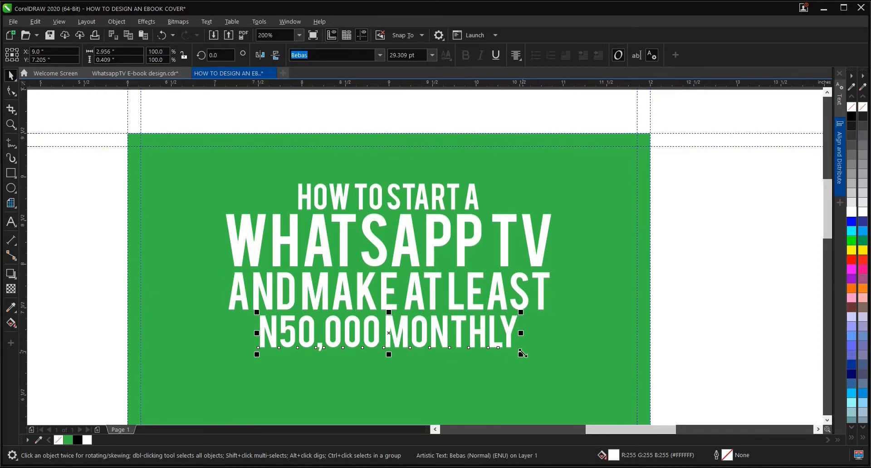
pyautogui.moveTo(526, 352); pyautogui.dragTo(549, 360)
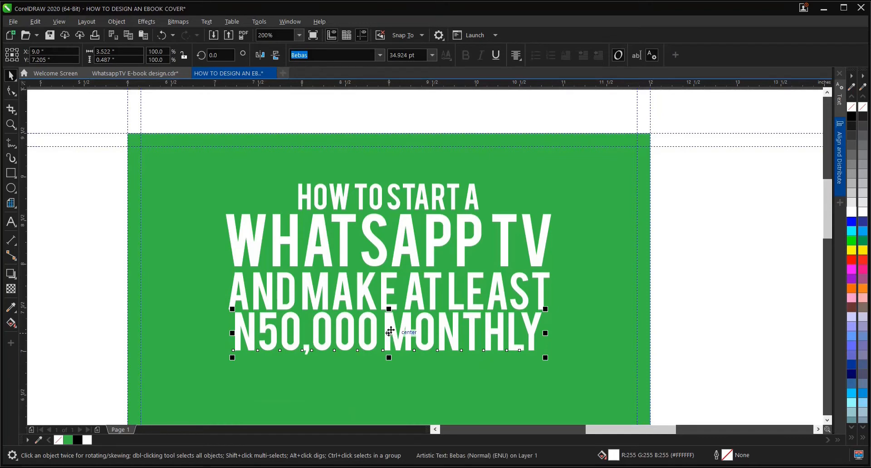
pyautogui.moveTo(391, 334); pyautogui.dragTo(388, 334)
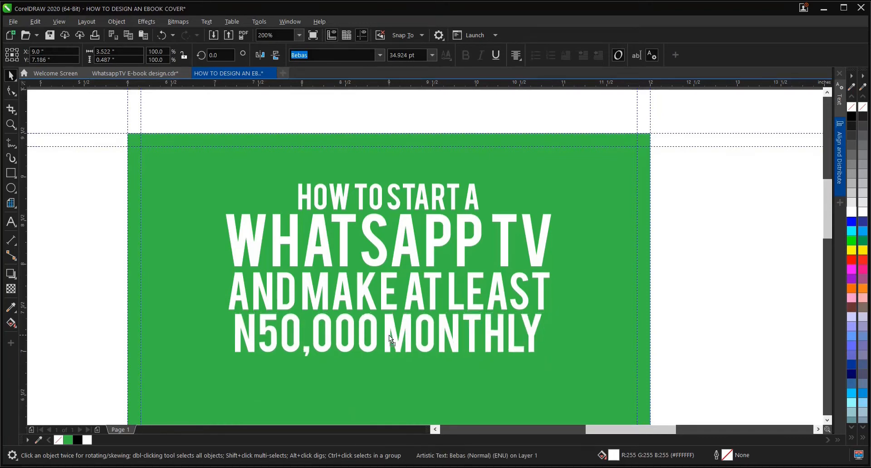
pyautogui.scroll(-1, 389, 298)
pyautogui.scroll(1, 384, 324)
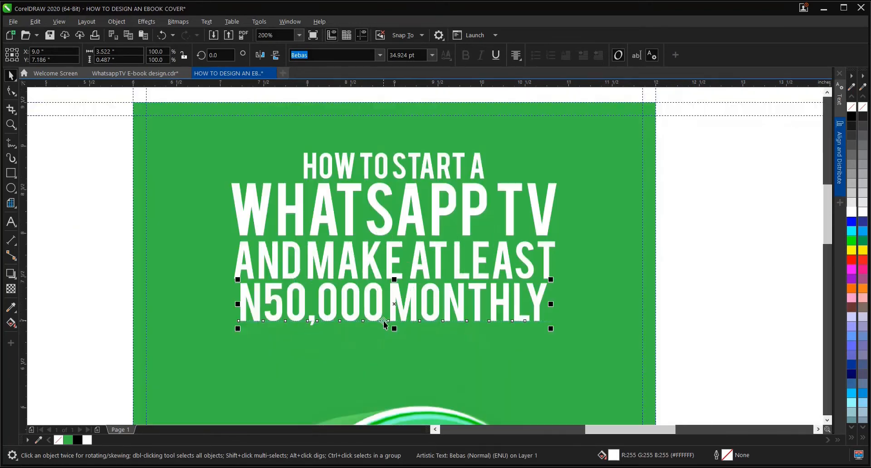
pyautogui.moveTo(393, 298); pyautogui.dragTo(393, 303)
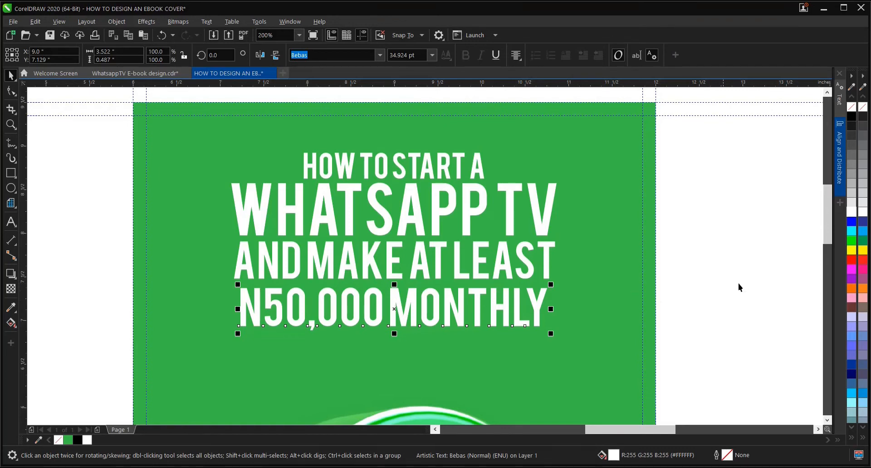
# Enlarge N50,000 MONTHLY to about 36 pt so its width matches the line above.
pyautogui.scroll(2, 522, 312)
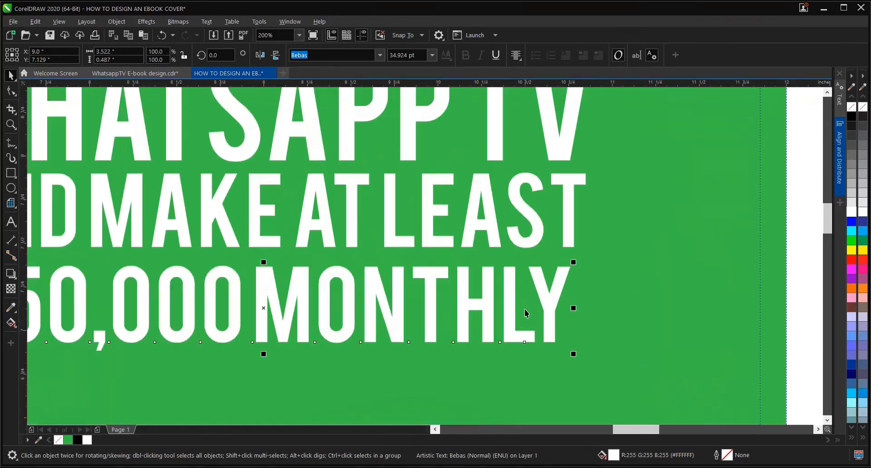
pyautogui.moveTo(574, 353); pyautogui.dragTo(584, 359)
pyautogui.scroll(-2, 473, 296)
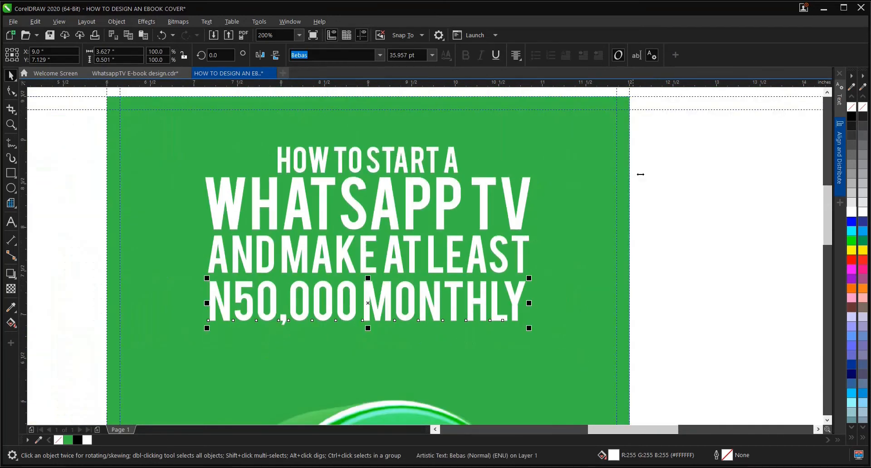
pyautogui.moveTo(672, 121); pyautogui.dragTo(617, 160)
pyautogui.moveTo(131, 362); pyautogui.dragTo(104, 364)
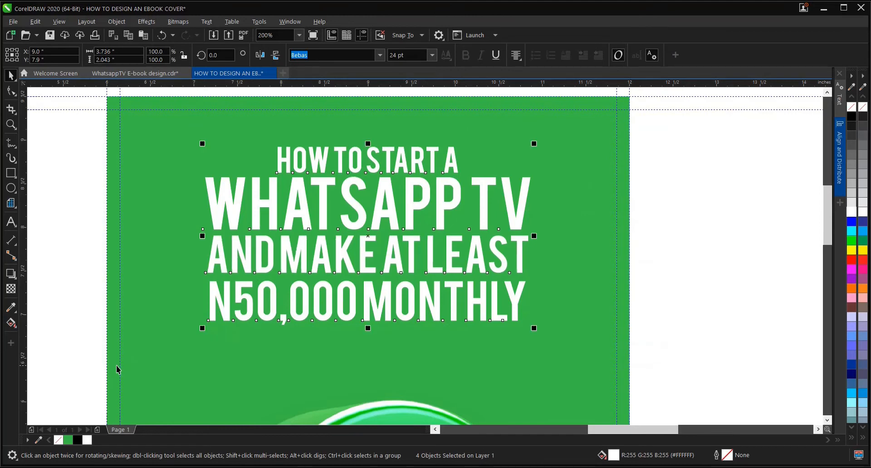
pyautogui.click(720, 261)
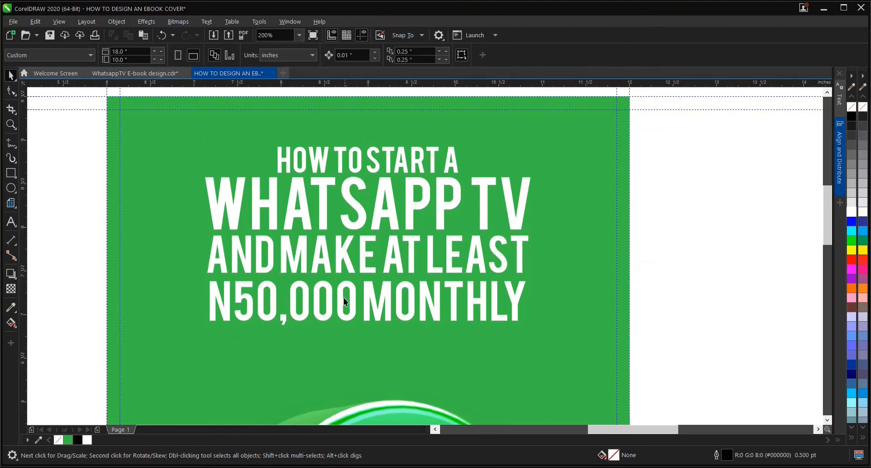
# Nudge N50,000 MONTHLY, AND MAKE AT LEAST and WHATSAPP TV slightly down to widen the gaps between the title lines.
pyautogui.click(341, 310)
pyautogui.scroll(1, 363, 306)
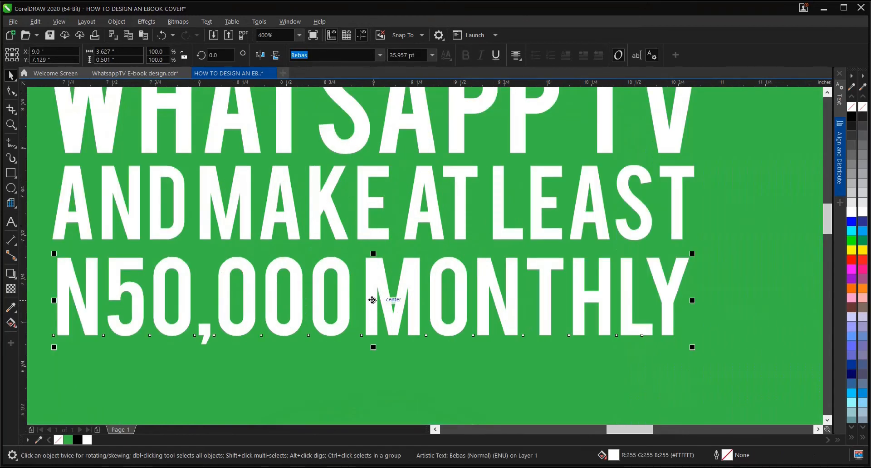
pyautogui.moveTo(372, 306); pyautogui.dragTo(372, 309)
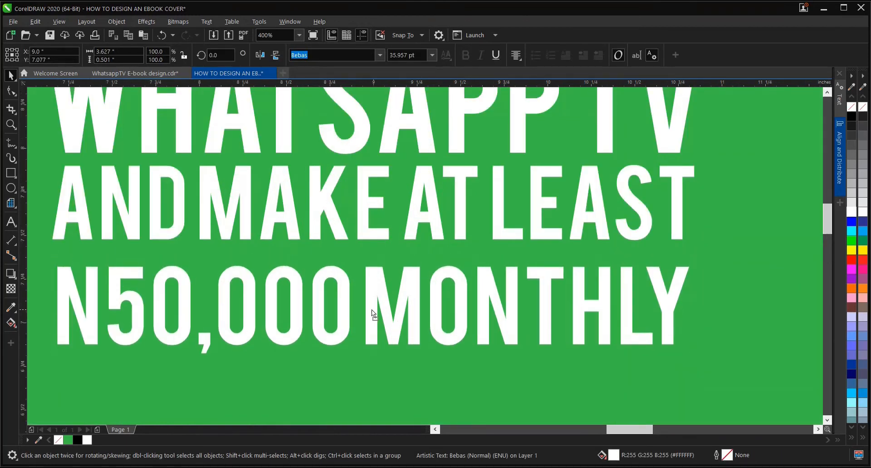
pyautogui.click(371, 236)
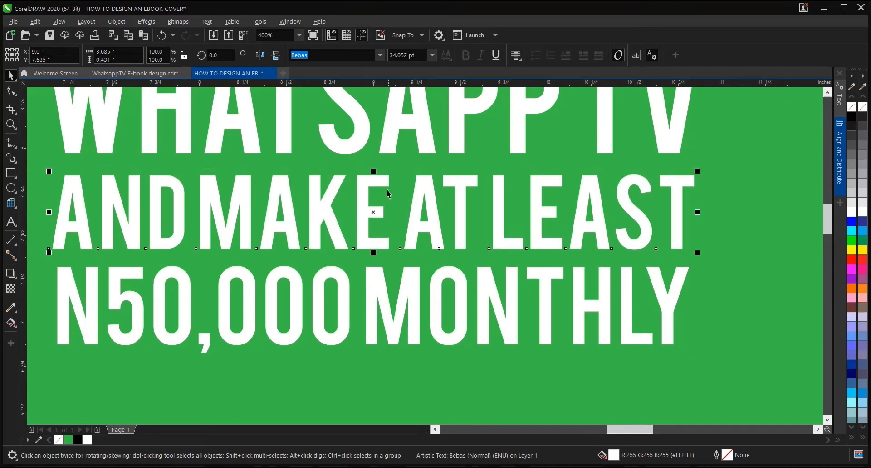
pyautogui.click(391, 141)
pyautogui.scroll(-1, 370, 229)
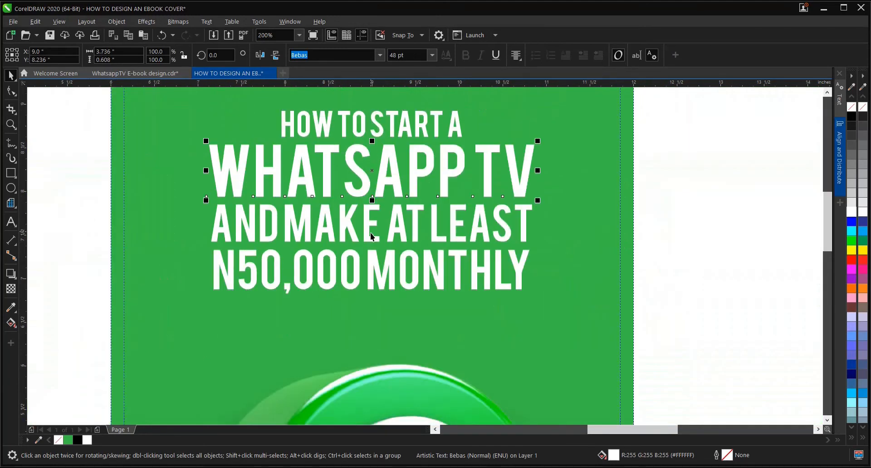
pyautogui.click(380, 132)
pyautogui.scroll(-1, 383, 261)
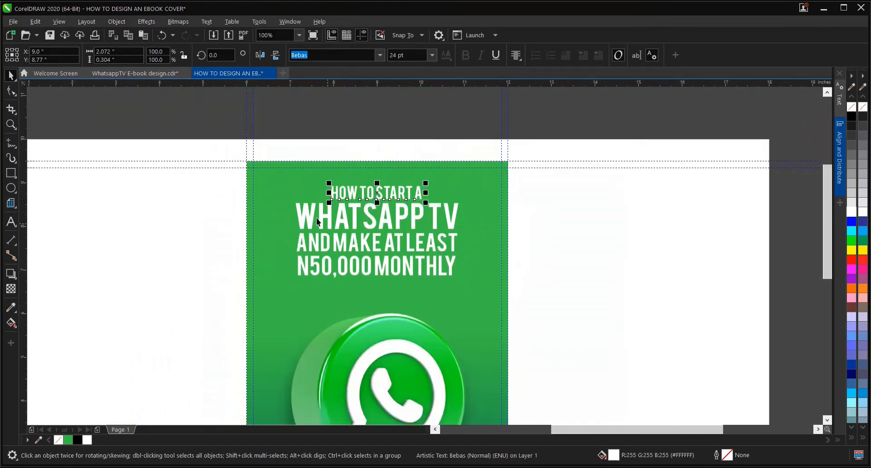
# Space the four title lines evenly in the vertical direction by distributing their centers.
pyautogui.moveTo(222, 149); pyautogui.dragTo(252, 200)
pyautogui.moveTo(515, 286); pyautogui.dragTo(517, 288)
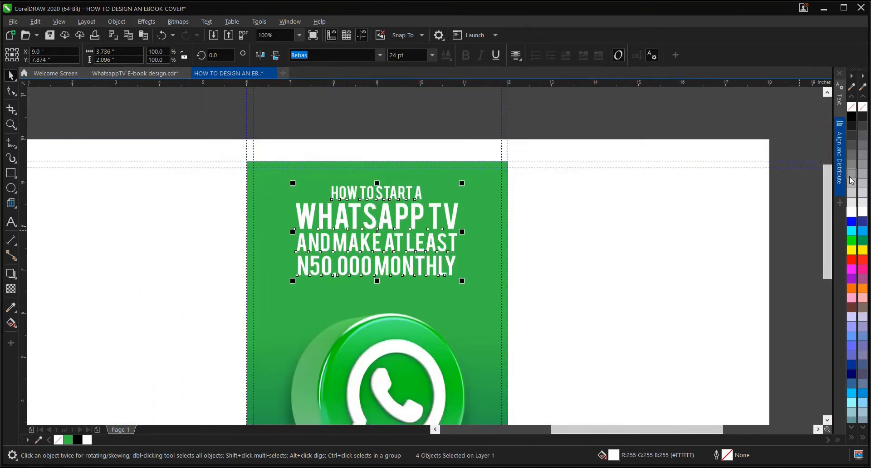
pyautogui.click(842, 160)
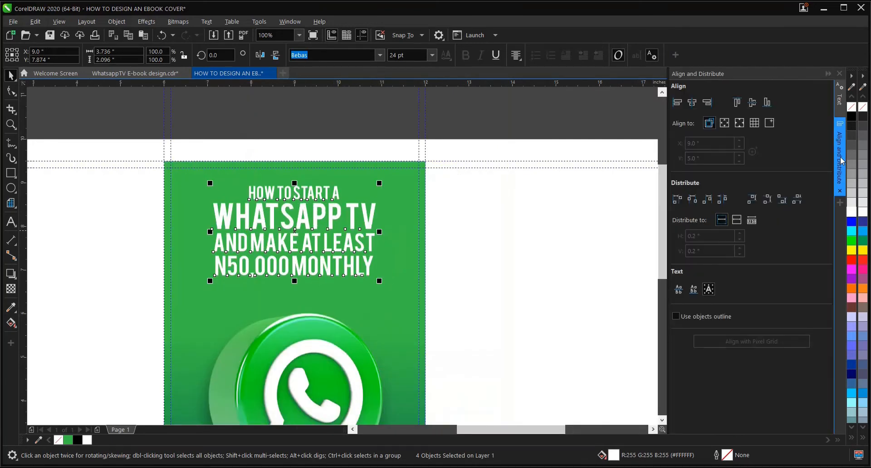
pyautogui.click(841, 74)
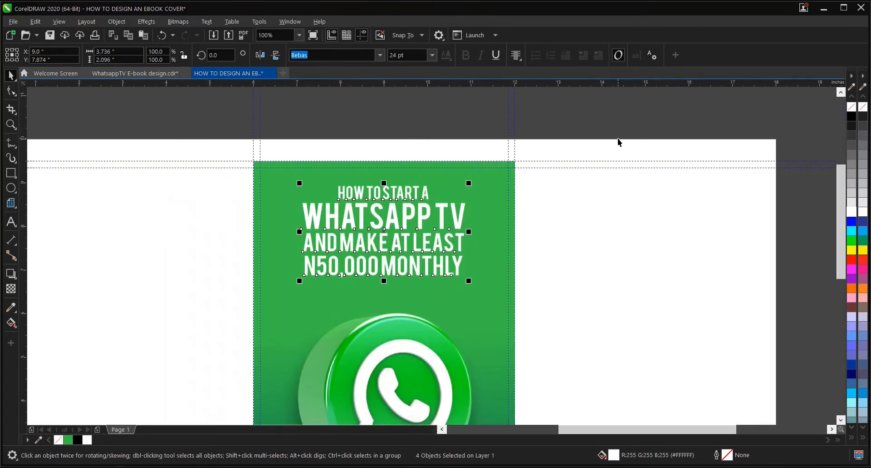
pyautogui.hotkey('ctrl', 'shift', 'a')
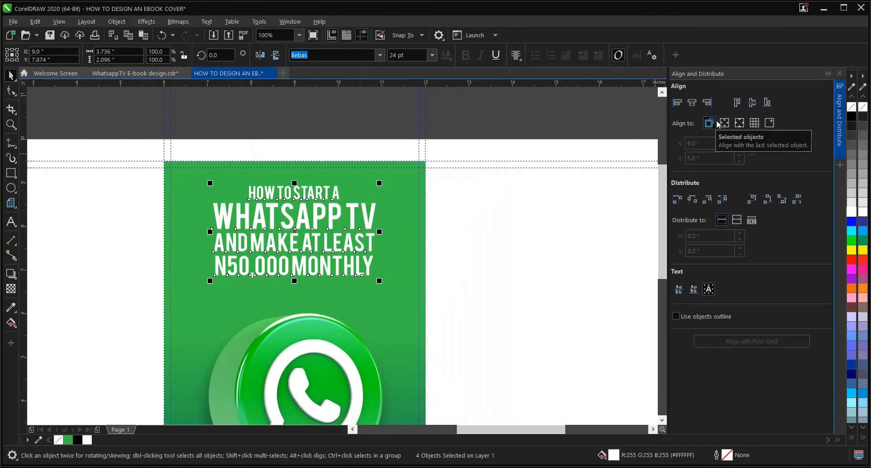
pyautogui.click(770, 201)
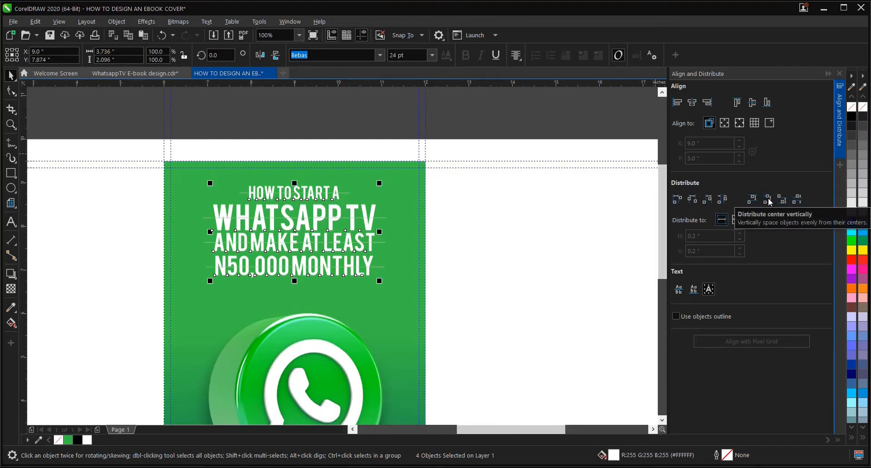
pyautogui.click(380, 222)
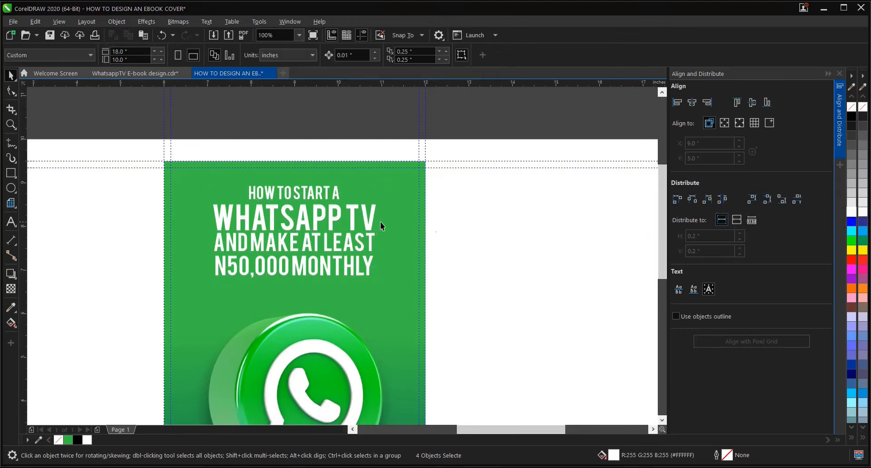
pyautogui.scroll(1, 221, 187)
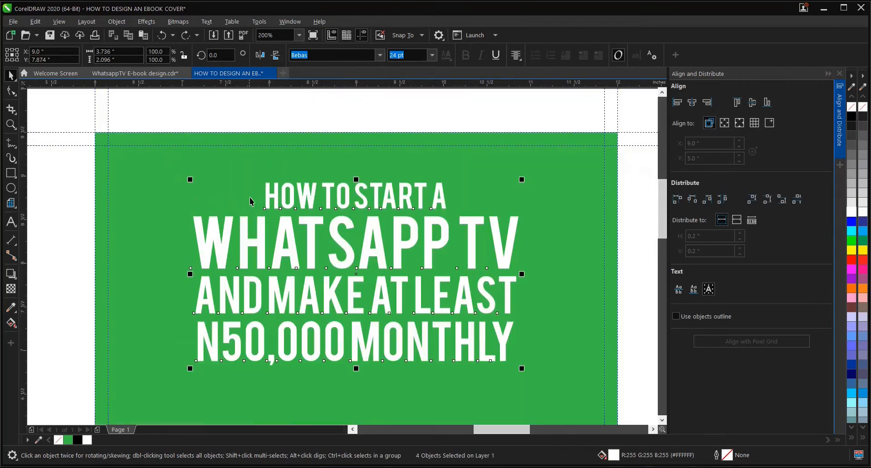
pyautogui.scroll(1, 383, 263)
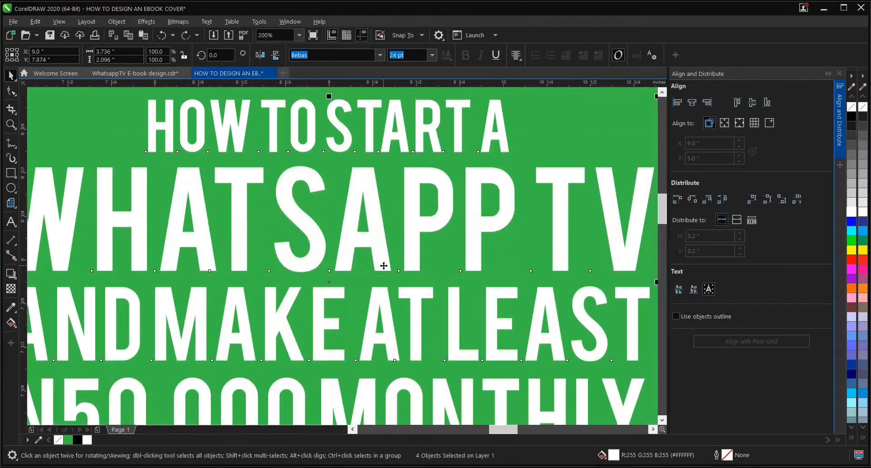
pyautogui.scroll(-1, 386, 236)
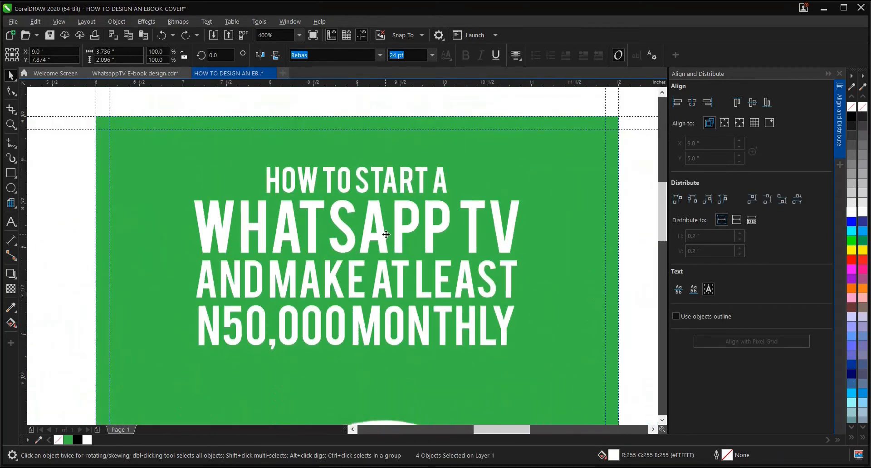
pyautogui.click(767, 200)
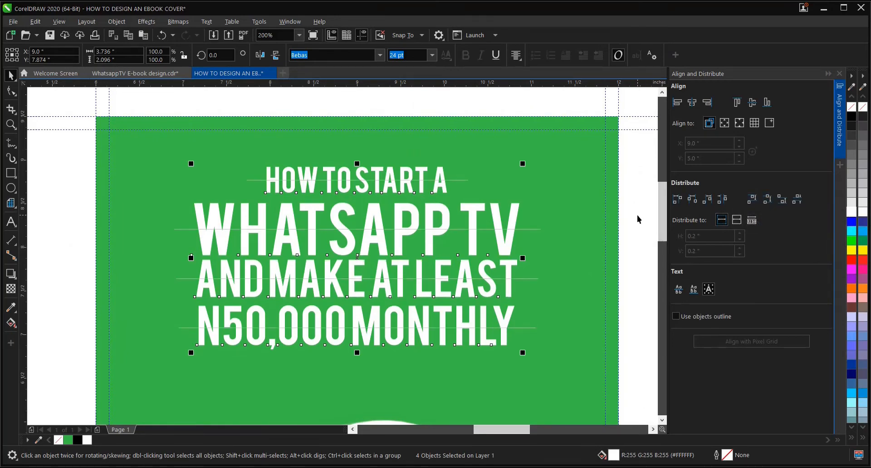
pyautogui.click(503, 220)
# Enlarge all four title lines together about their center to about 4.86 × 2.73 inches and group them.
pyautogui.scroll(-2, 467, 219)
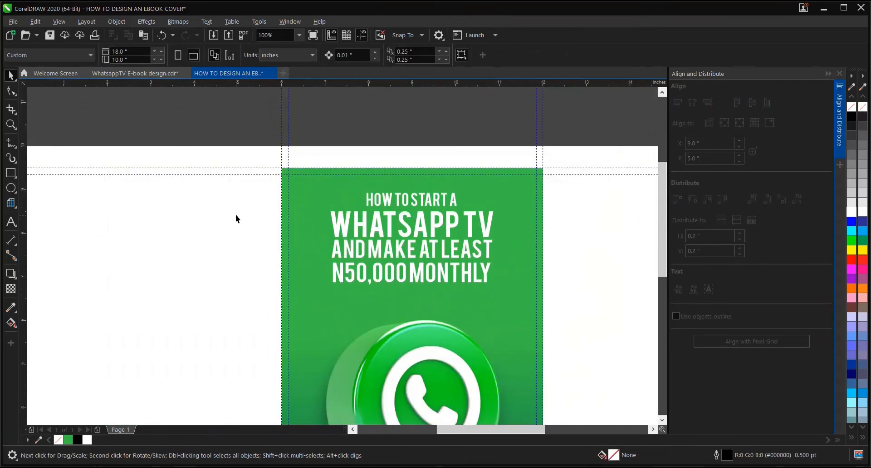
pyautogui.scroll(-2, 236, 215)
pyautogui.scroll(2, 306, 221)
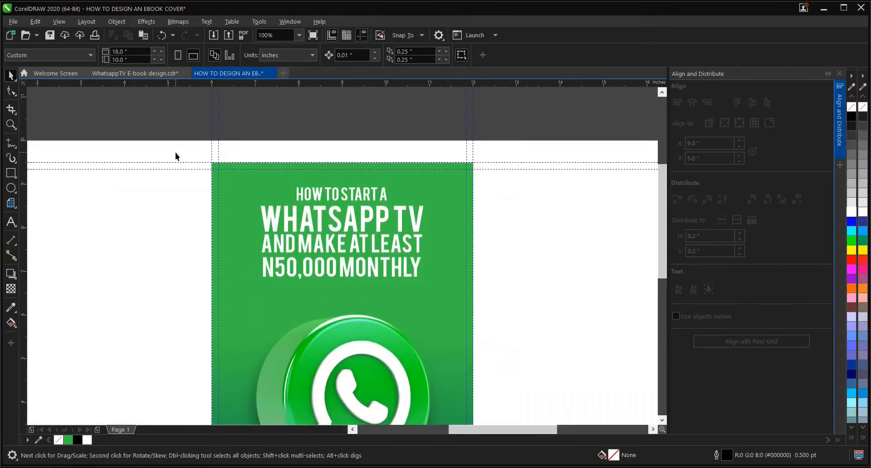
pyautogui.moveTo(441, 299)
pyautogui.mouseDown()
pyautogui.moveTo(439, 290)
pyautogui.moveTo(446, 292)
pyautogui.mouseUp()
pyautogui.scroll(2, 369, 195)
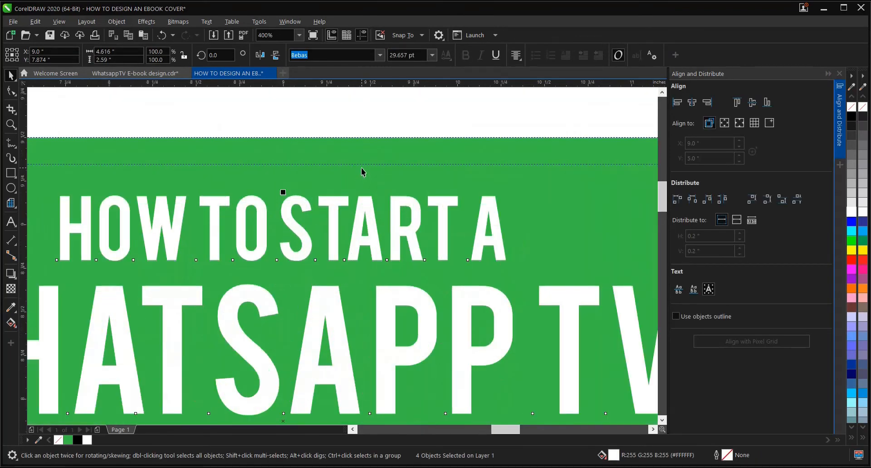
pyautogui.scroll(-1, 362, 168)
pyautogui.scroll(-1, 362, 170)
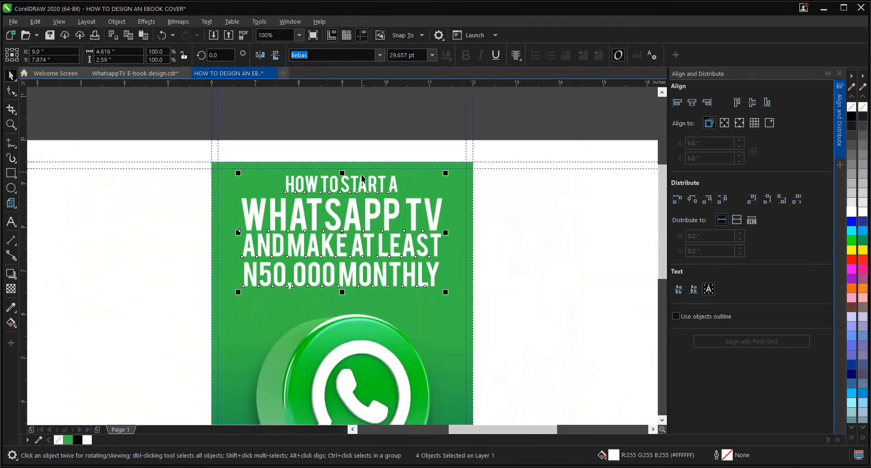
pyautogui.moveTo(445, 292); pyautogui.dragTo(450, 297)
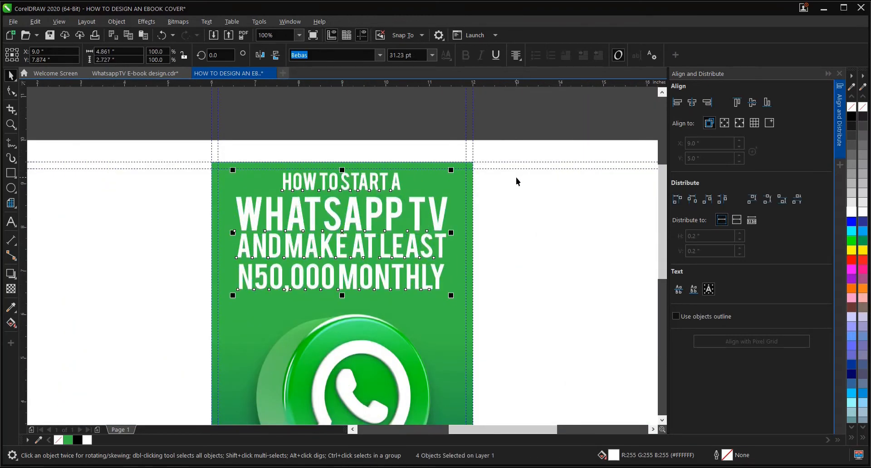
pyautogui.hotkey('ctrl', 'g')
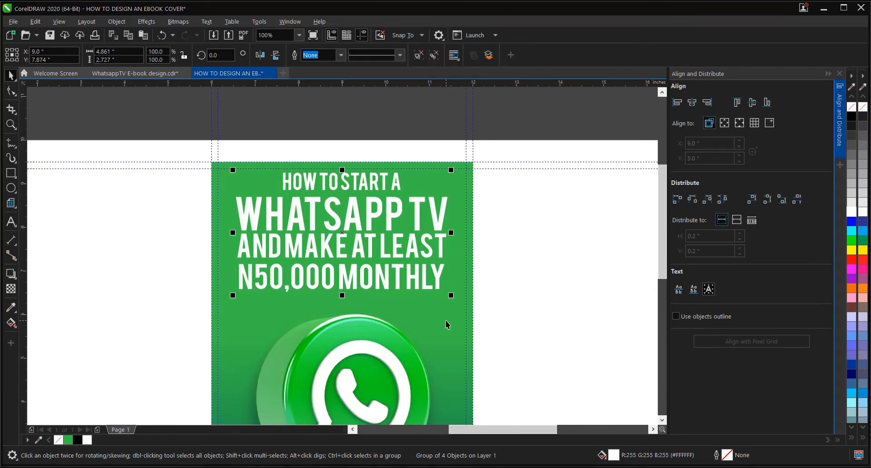
# Try to center the title group horizontally with the other cover objects.
pyautogui.hotkey('ctrl', 'a')
pyautogui.press('e')
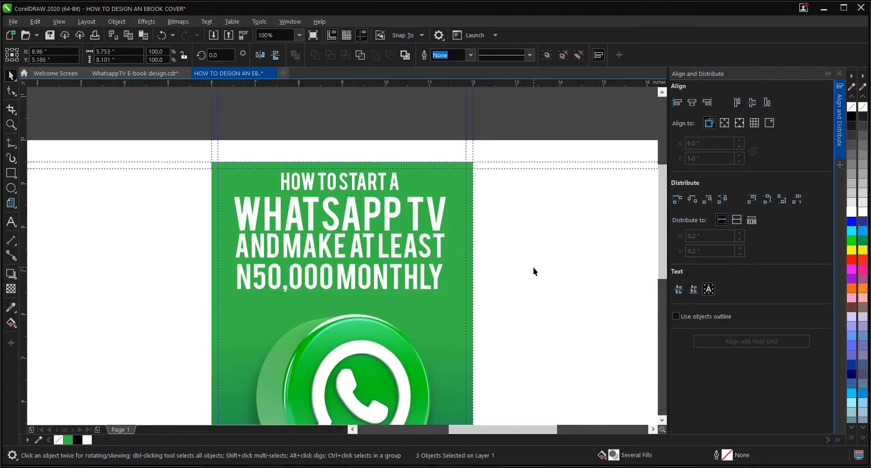
pyautogui.click(534, 269)
# Move the title group slightly down, to a vertical position of about 7.78 inches, for more room below the top guides.
pyautogui.click(345, 186)
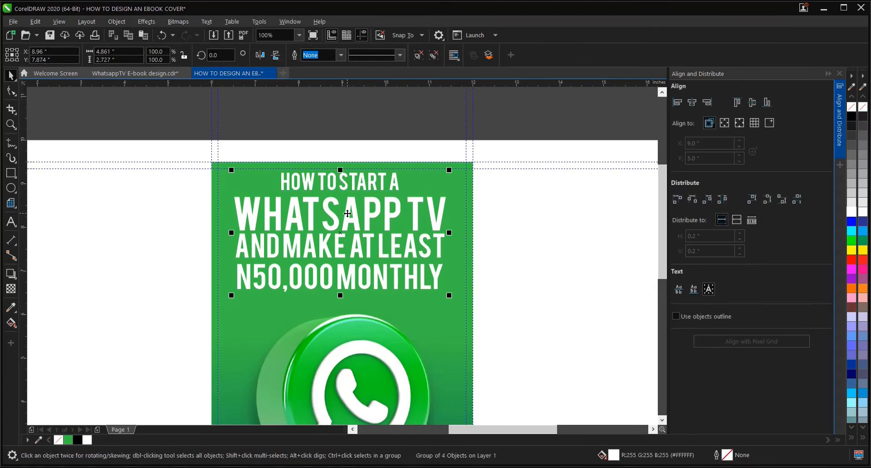
pyautogui.scroll(1, 341, 185)
pyautogui.press('Down')
pyautogui.press('Down')
pyautogui.press('Down')
pyautogui.press('Down')
pyautogui.press('Down')
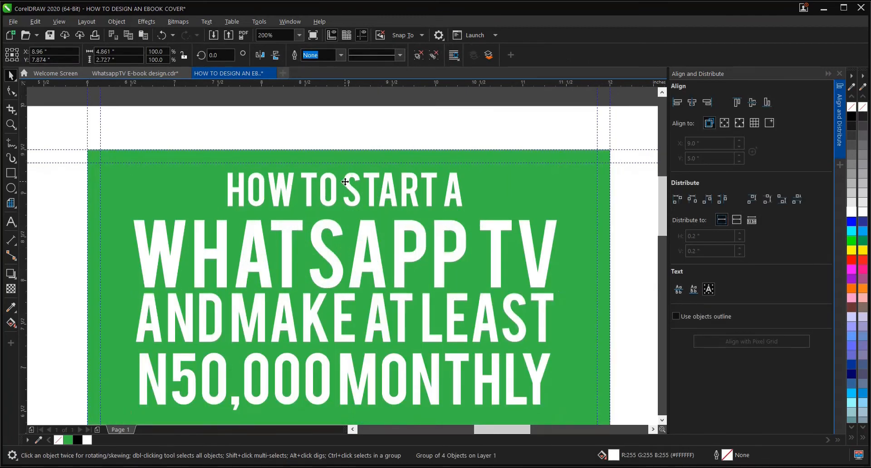
pyautogui.scroll(-1, 392, 186)
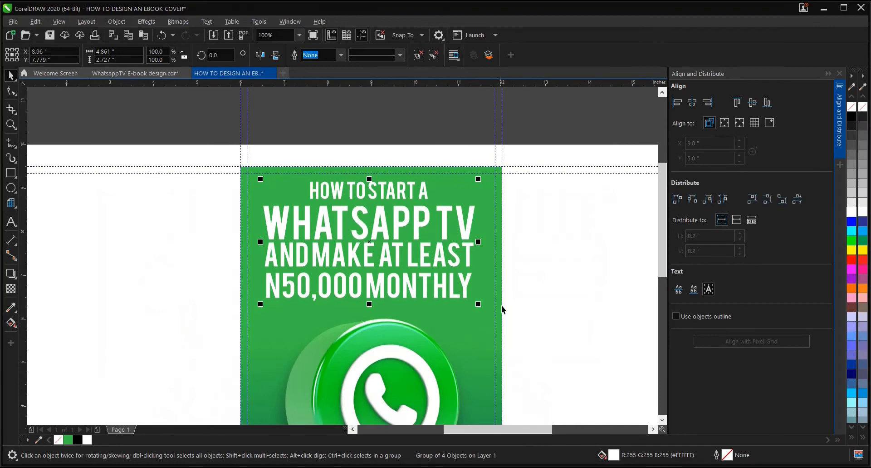
# Center the title group horizontally on the green cover background.
pyautogui.keyDown('shift'); pyautogui.click(500, 288); pyautogui.keyUp('shift')
pyautogui.press('c')
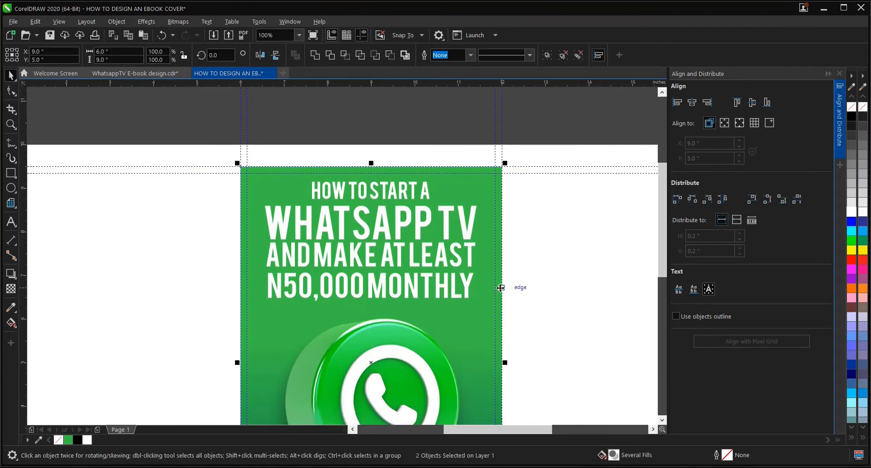
pyautogui.press('Escape')
# Examine the whole cover layout, including the title, the logo and the empty area below the logo.
pyautogui.scroll(-1, 409, 258)
pyautogui.scroll(1, 385, 397)
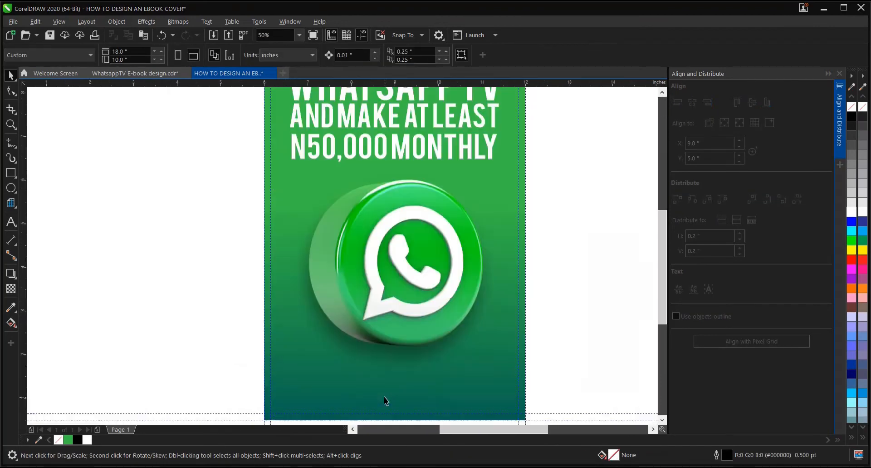
pyautogui.scroll(-1, 391, 300)
pyautogui.press('z')
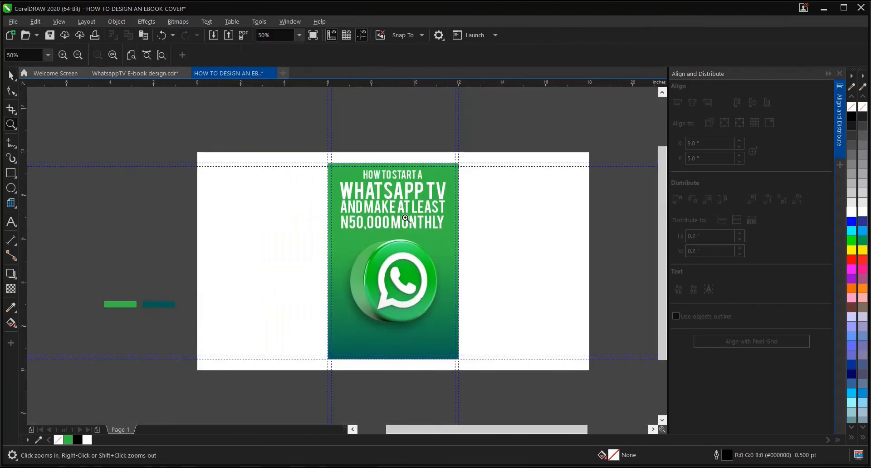
pyautogui.moveTo(324, 158); pyautogui.dragTo(463, 363)
pyautogui.press('space')
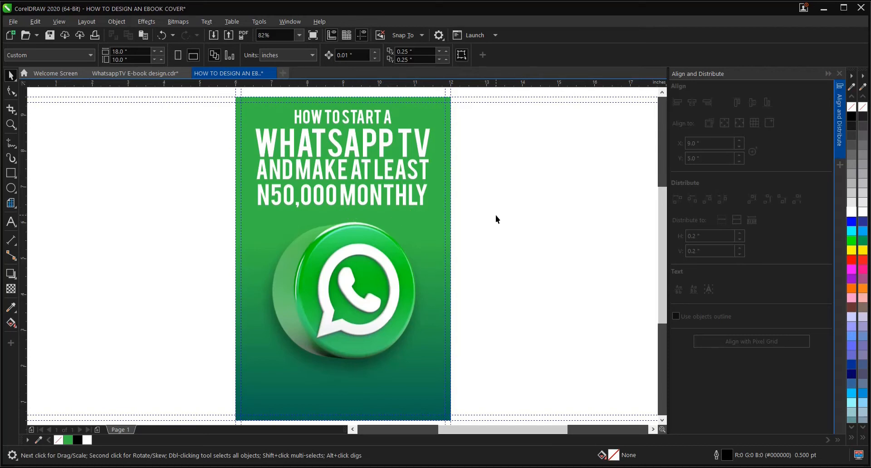
pyautogui.scroll(-3, 343, 258)
pyautogui.scroll(3, 238, 345)
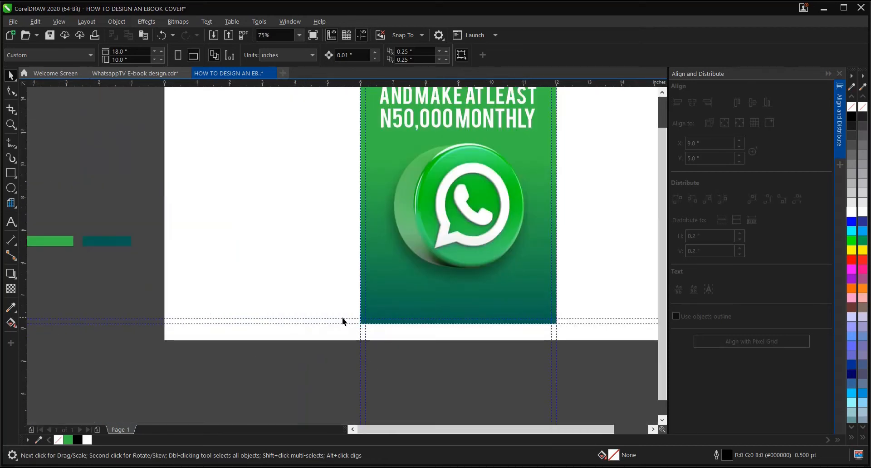
pyautogui.scroll(-3, 343, 317)
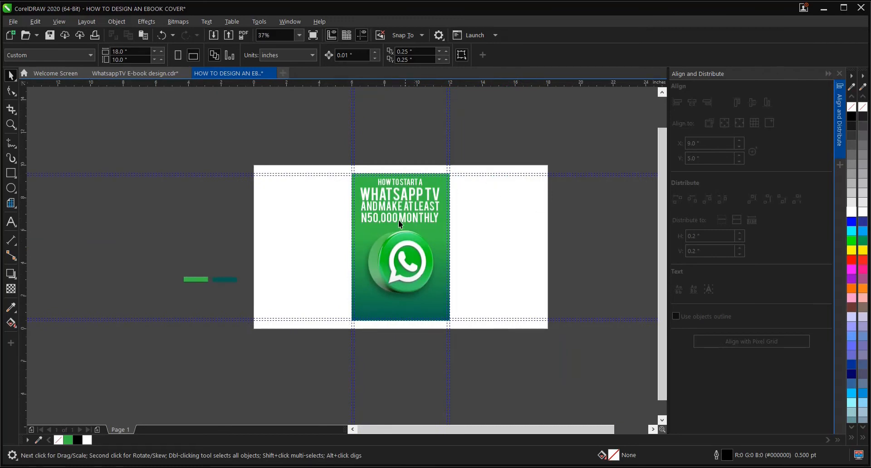
pyautogui.scroll(4, 400, 309)
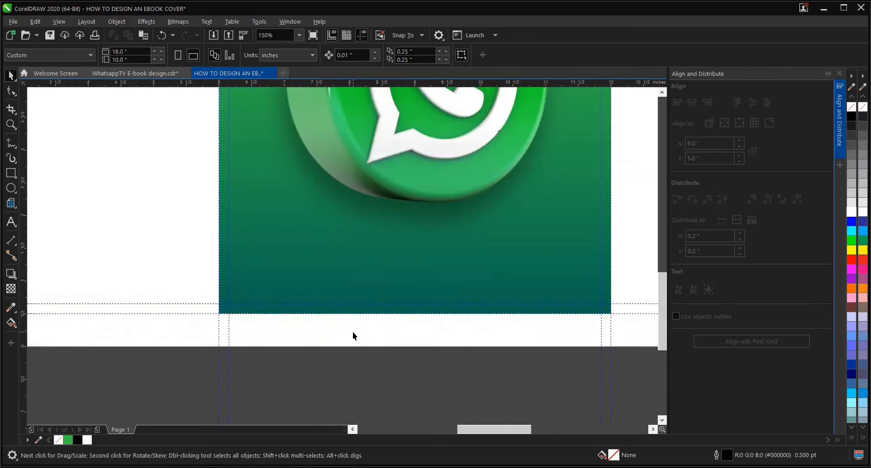
pyautogui.scroll(-2, 390, 347)
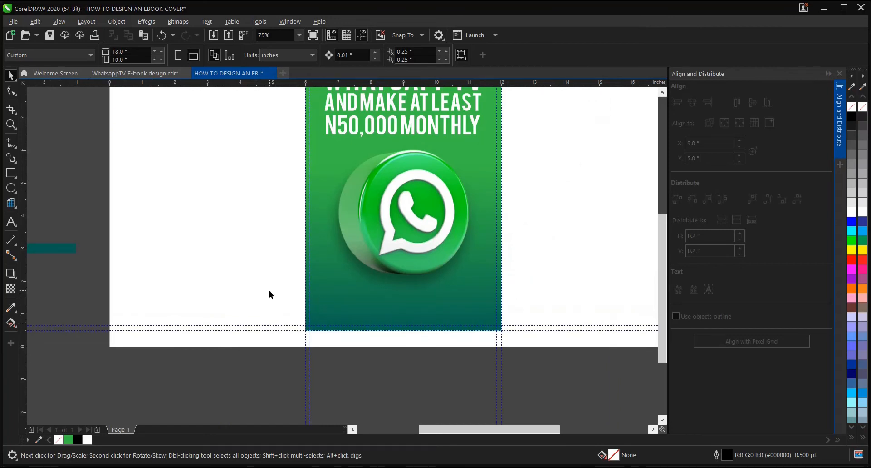
# Switch to the Word document and copy the author's full name.
pyautogui.moveTo(546, 467)
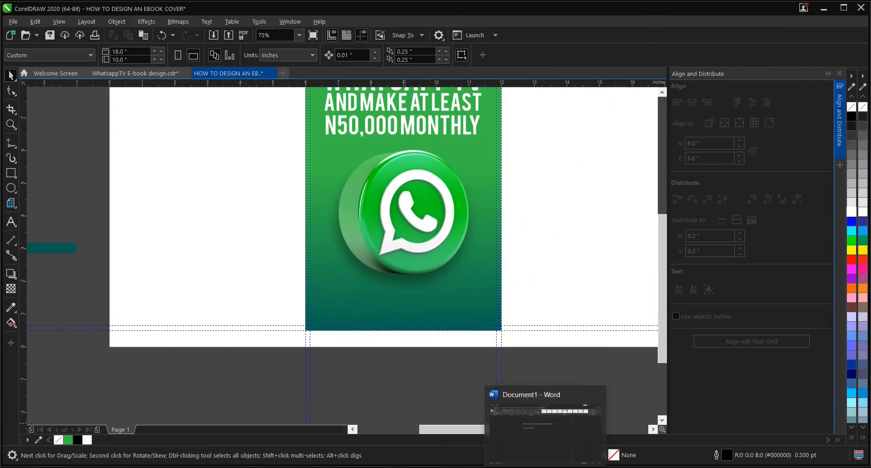
pyautogui.click(545, 427)
pyautogui.moveTo(367, 194); pyautogui.dragTo(253, 178)
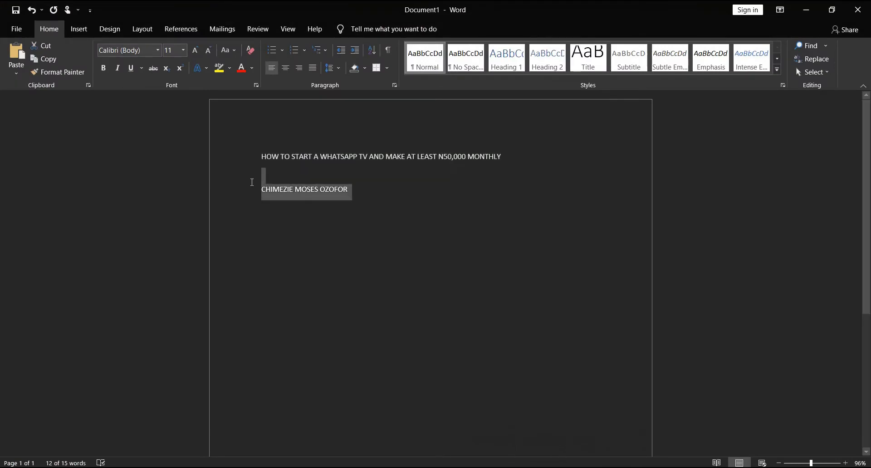
pyautogui.rightClick(289, 191)
pyautogui.click(314, 211)
# Switch back to the CorelDRAW ebook cover and paste the author name as artistic text beside the cover, maintaining fonts and formatting.
pyautogui.click(574, 467)
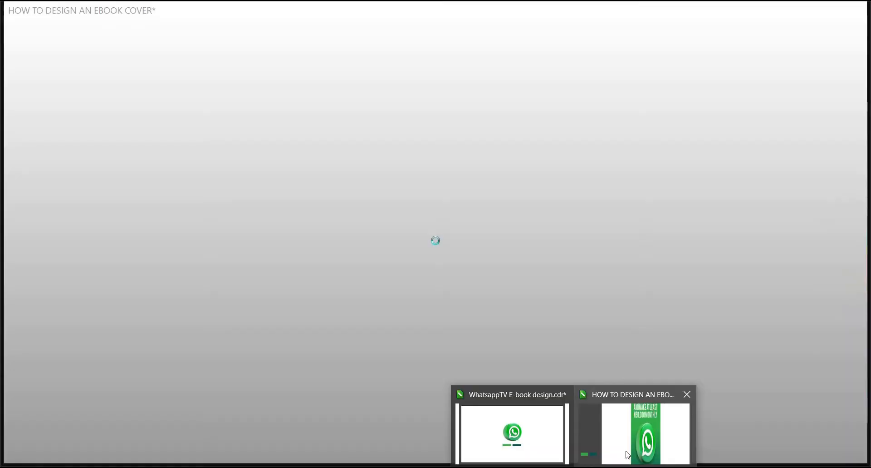
pyautogui.click(628, 454)
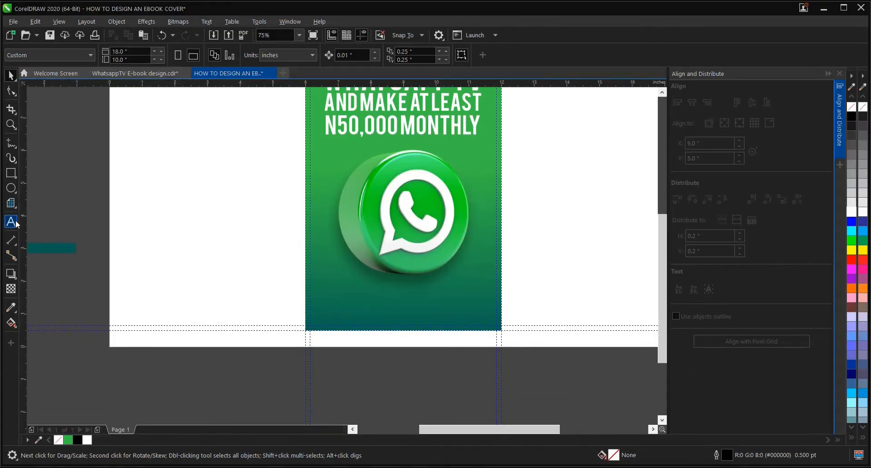
pyautogui.click(15, 222)
pyautogui.rightClick(189, 248)
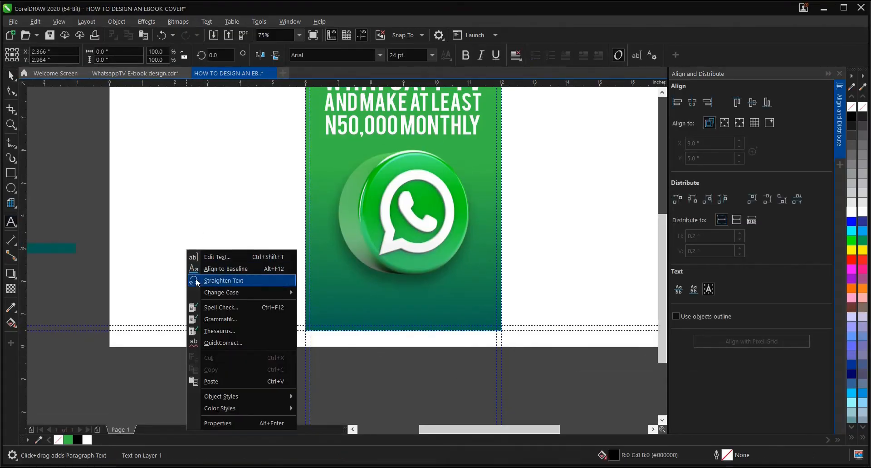
pyautogui.click(217, 385)
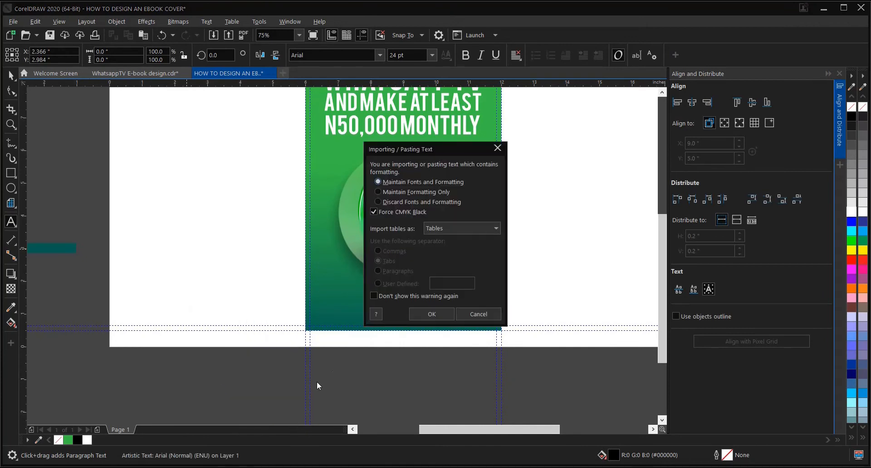
pyautogui.click(431, 313)
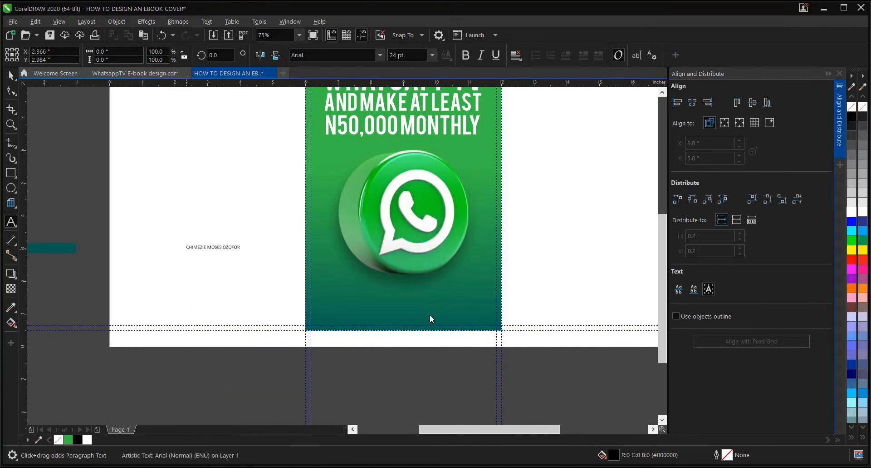
# Set the font of the pasted author name to Bebas.
pyautogui.click(14, 75)
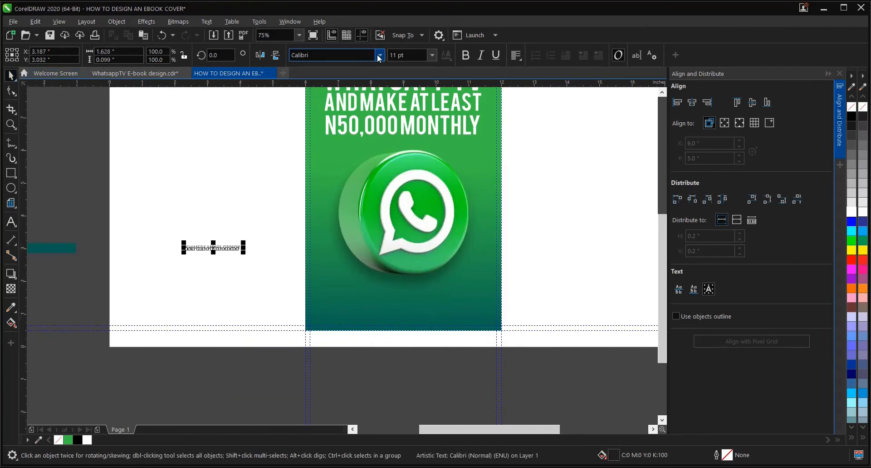
pyautogui.click(377, 54)
pyautogui.click(363, 86)
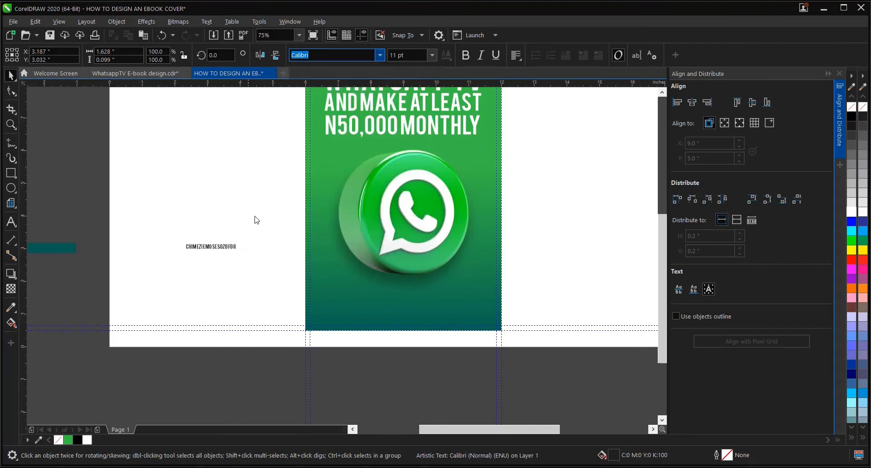
# Move the author name onto the cover below the WhatsApp logo and fill it with white.
pyautogui.moveTo(211, 248); pyautogui.dragTo(370, 335)
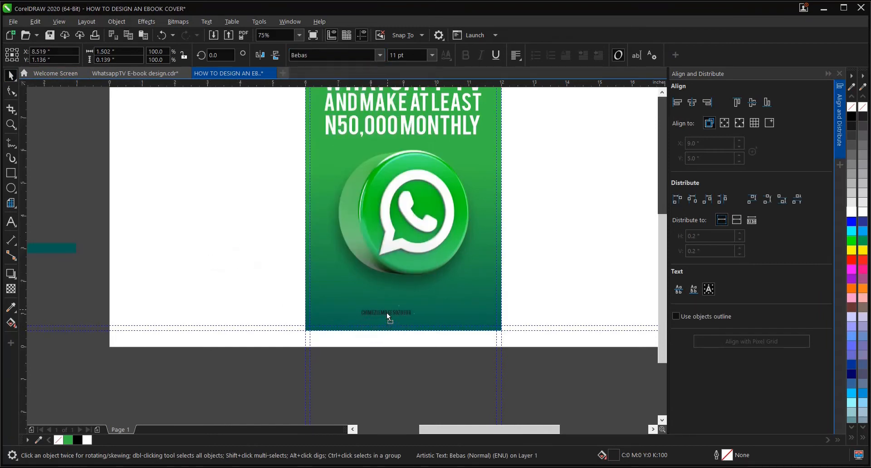
pyautogui.scroll(2, 397, 312)
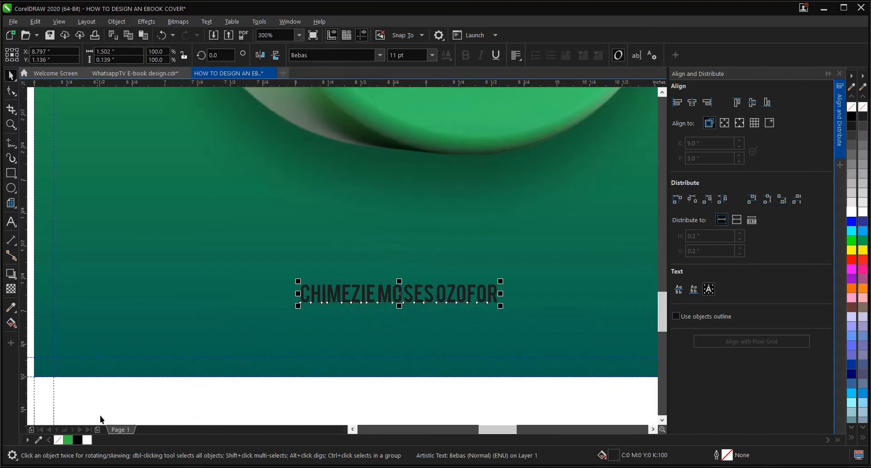
pyautogui.click(87, 439)
pyautogui.scroll(-1, 417, 339)
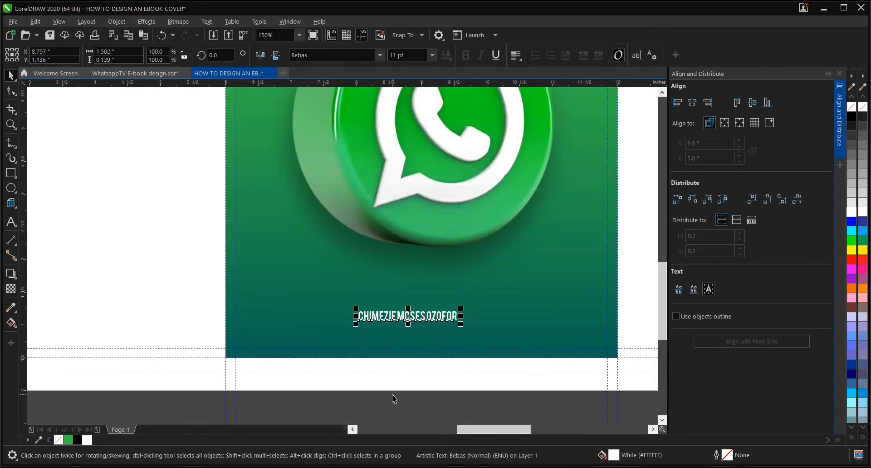
pyautogui.click(388, 390)
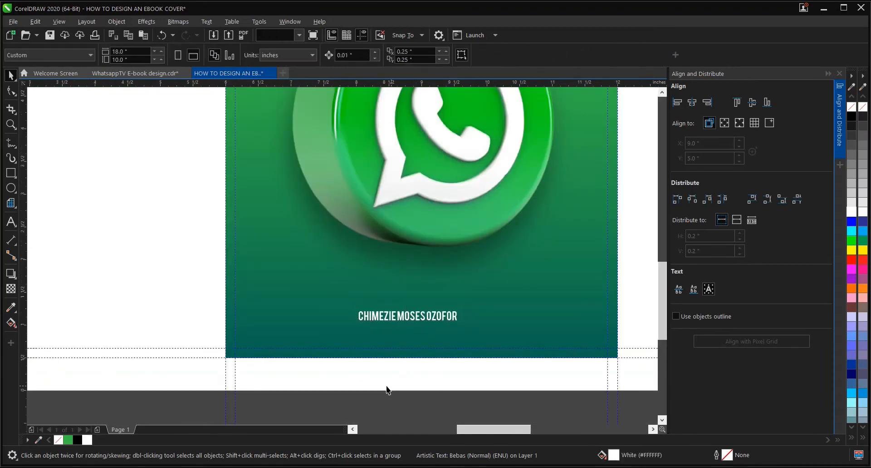
# Draw a rectangle about 2.6 × 0.49 inches around the author name.
pyautogui.click(11, 172)
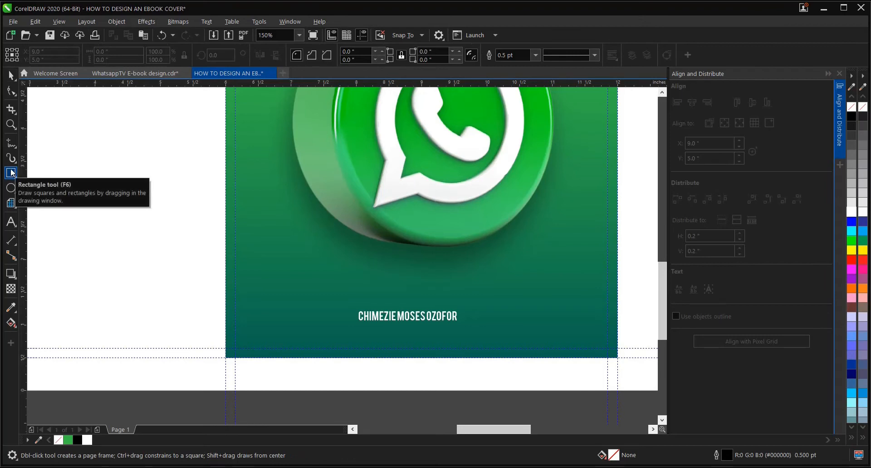
pyautogui.moveTo(340, 298)
pyautogui.mouseDown()
pyautogui.moveTo(441, 335)
pyautogui.moveTo(512, 332)
pyautogui.mouseUp()
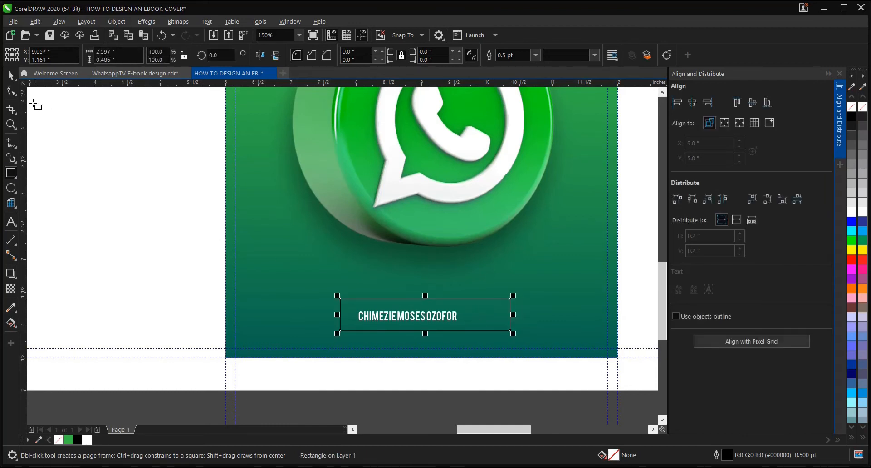
pyautogui.click(11, 75)
pyautogui.click(124, 181)
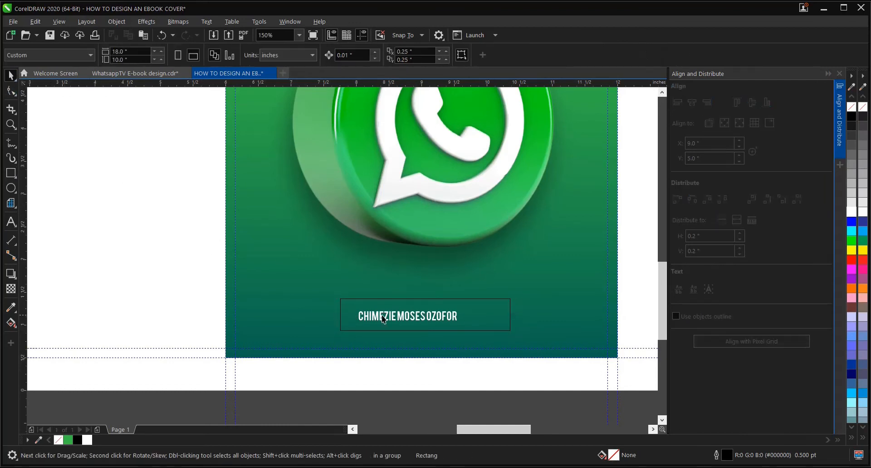
# Fill the rectangle around the author name with teal #0F6E52 sampled from the gradient background beside it.
pyautogui.click(475, 314)
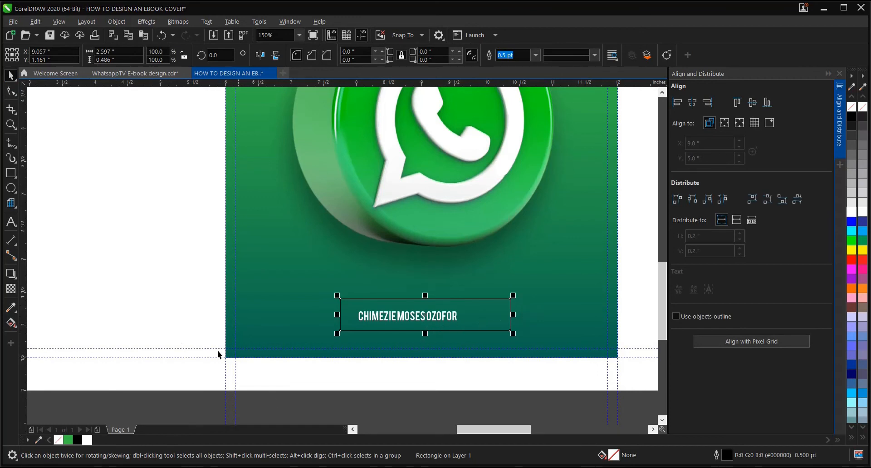
pyautogui.scroll(2, 359, 324)
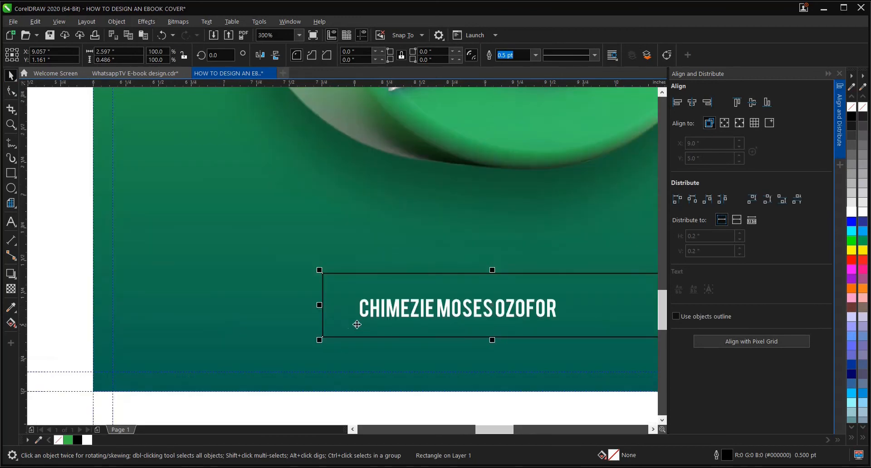
pyautogui.click(13, 307)
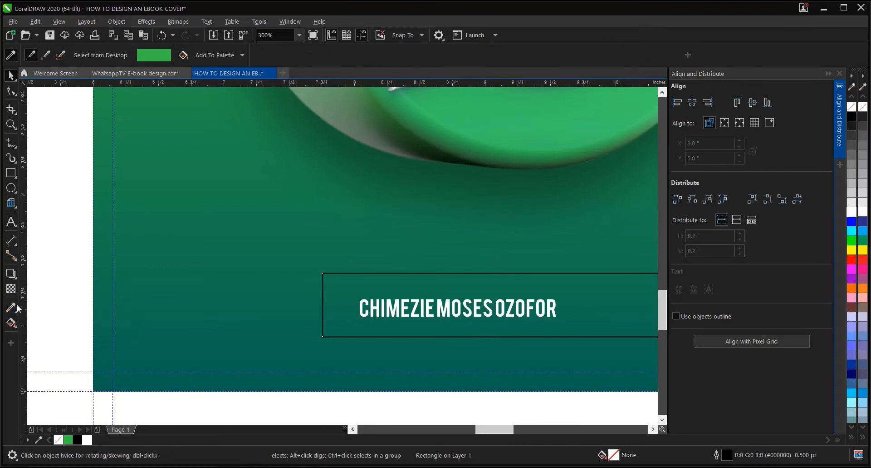
pyautogui.click(253, 317)
pyautogui.click(356, 284)
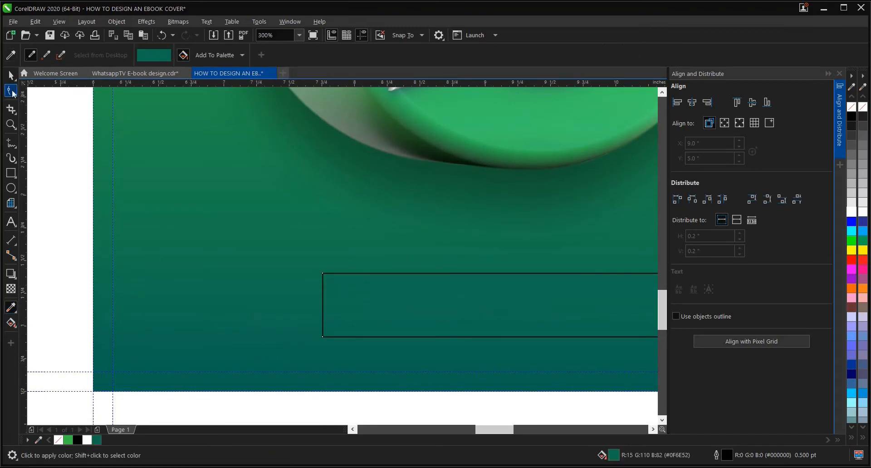
pyautogui.click(11, 75)
# Select the author name hidden behind the teal rectangle and bring it to the front.
pyautogui.scroll(-2, 227, 277)
pyautogui.click(243, 325)
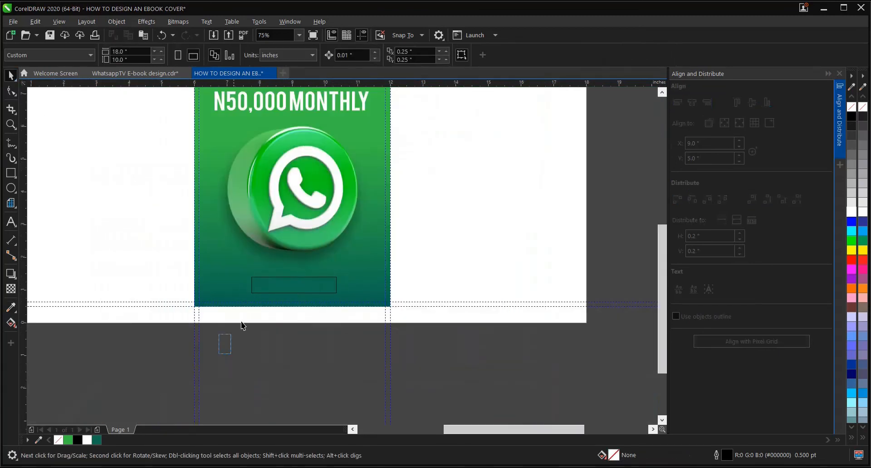
pyautogui.moveTo(243, 325); pyautogui.dragTo(335, 249)
pyautogui.scroll(2, 279, 287)
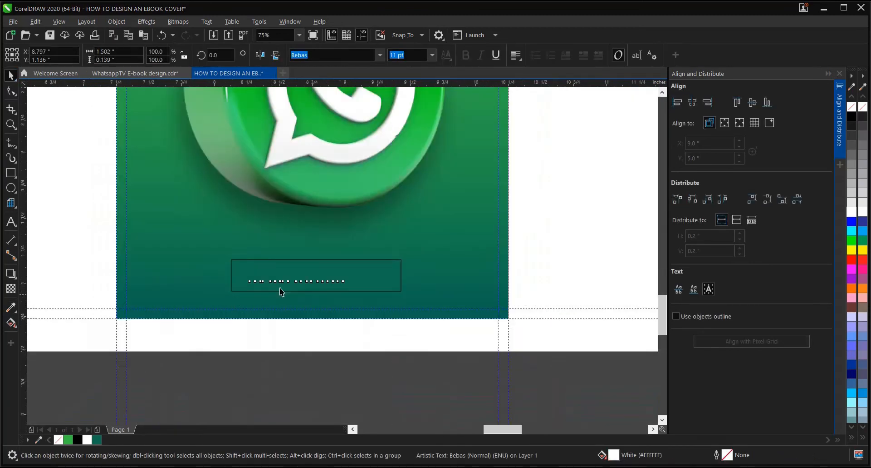
pyautogui.scroll(2, 280, 287)
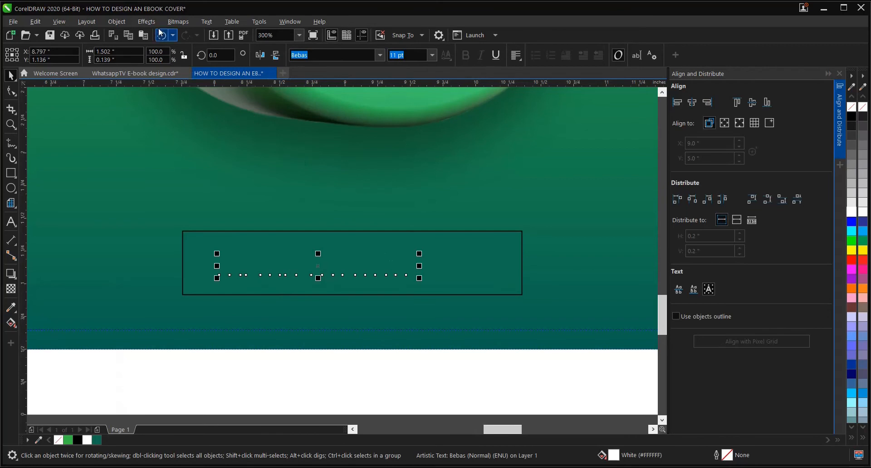
pyautogui.click(116, 21)
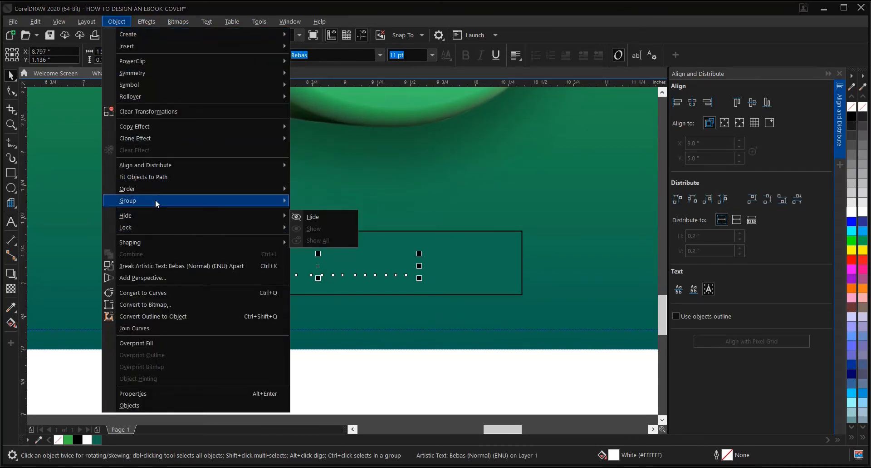
pyautogui.moveTo(161, 191)
pyautogui.click(360, 185)
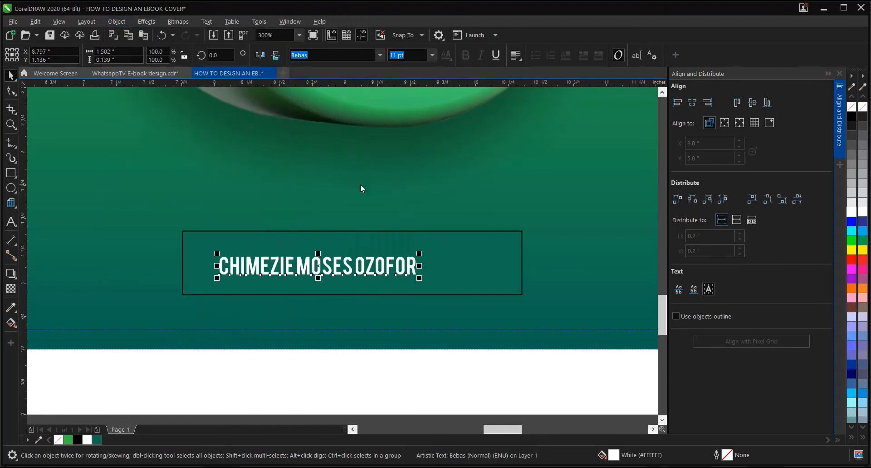
# Enlarge the author name to about 15 pt and center it horizontally on the teal rectangle.
pyautogui.moveTo(419, 253); pyautogui.dragTo(496, 240)
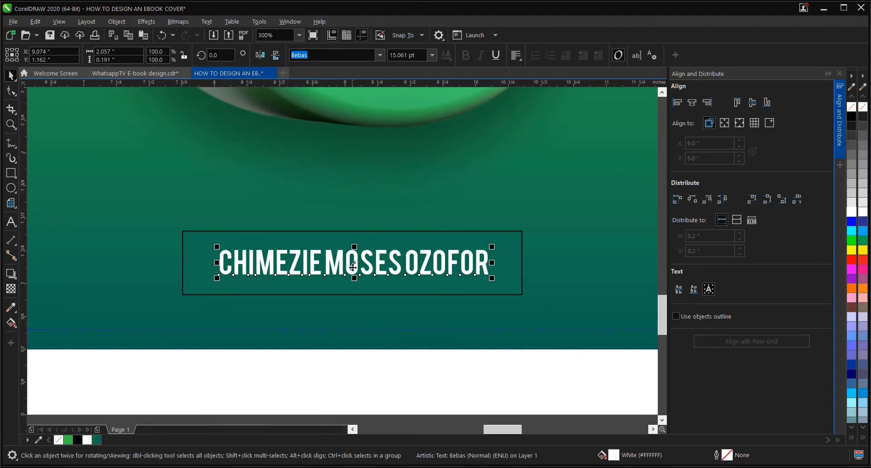
pyautogui.keyDown('shift'); pyautogui.click(512, 250); pyautogui.keyUp('shift')
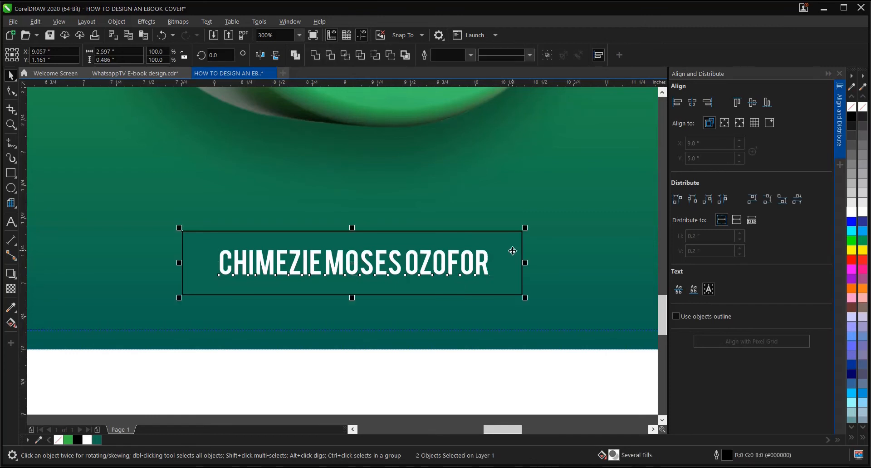
pyautogui.press('c')
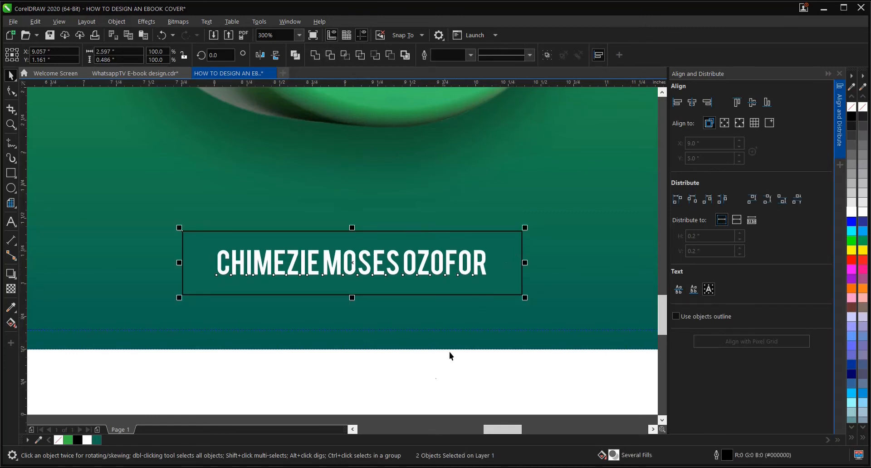
pyautogui.click(425, 383)
# Remove the black outline from the teal rectangle behind the author name.
pyautogui.click(410, 291)
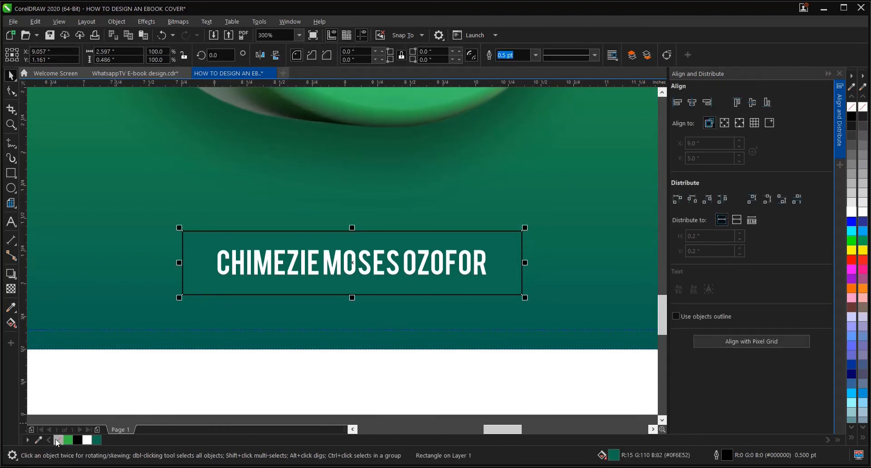
pyautogui.moveTo(145, 383); pyautogui.dragTo(586, 181)
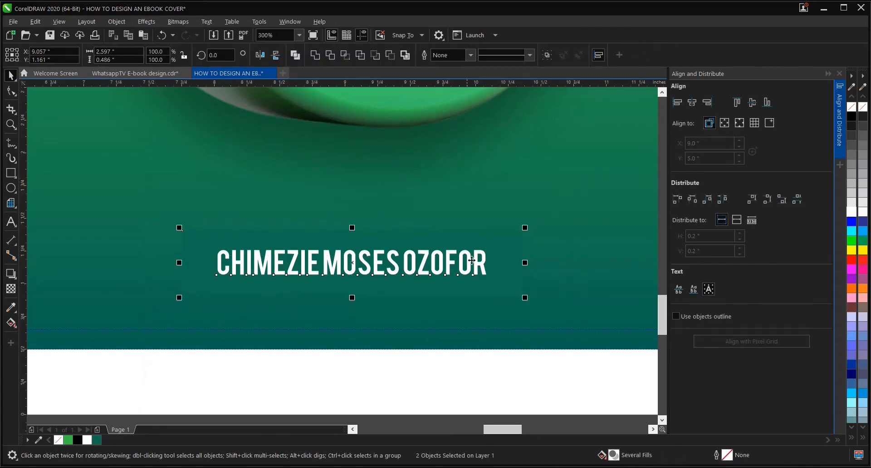
pyautogui.click(375, 374)
# Enlarge the author name slightly from its center and group it with the teal rectangle.
pyautogui.click(397, 268)
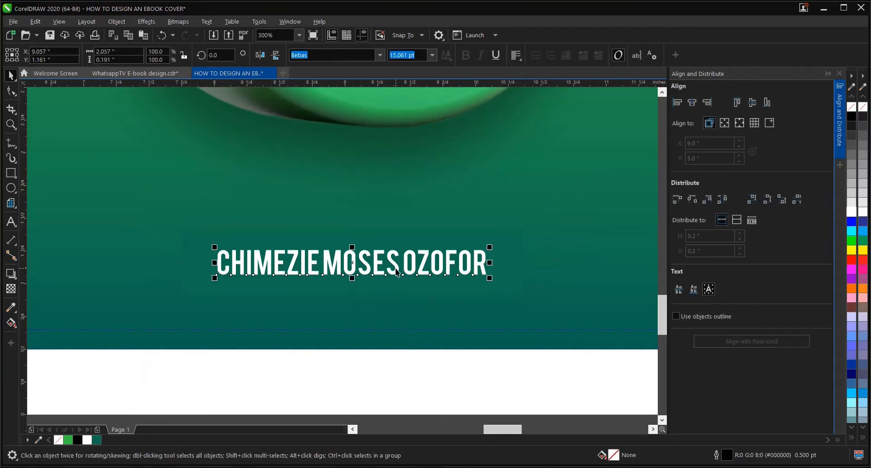
pyautogui.moveTo(490, 245); pyautogui.dragTo(503, 242)
pyautogui.moveTo(169, 376); pyautogui.dragTo(525, 192)
pyautogui.click(546, 54)
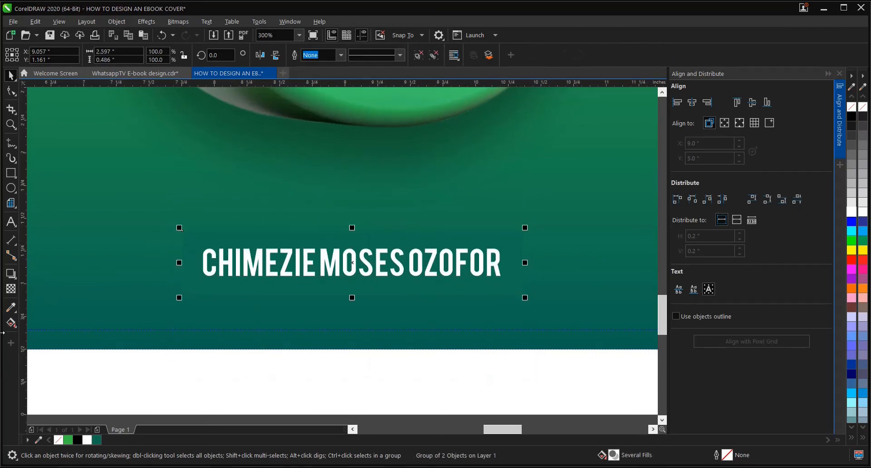
# Add a centered drop shadow with 60 opacity and 15 feathering to the author name group.
pyautogui.click(11, 273)
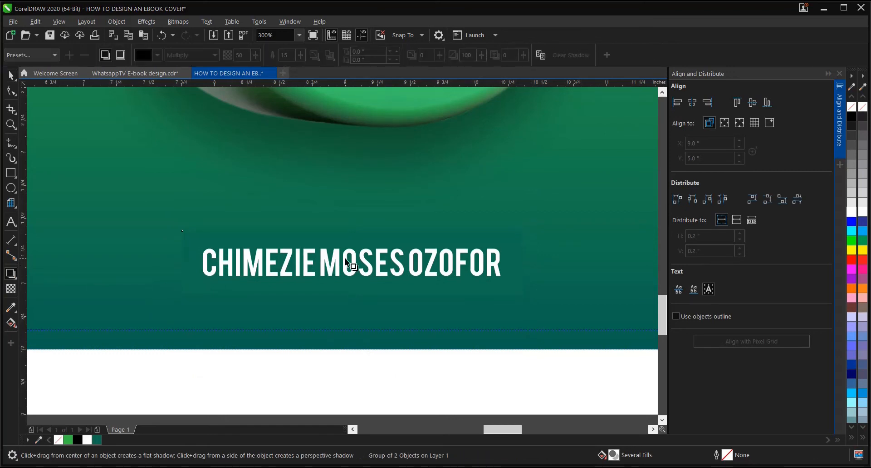
pyautogui.moveTo(346, 261); pyautogui.dragTo(346, 268)
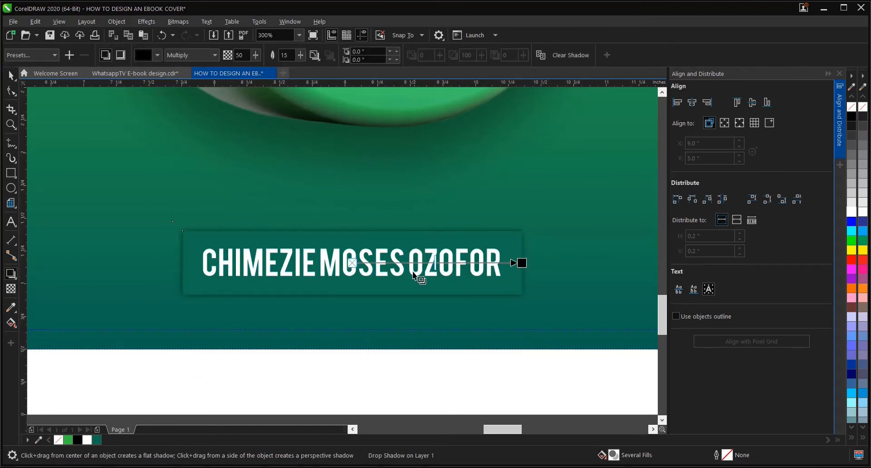
pyautogui.moveTo(434, 263); pyautogui.dragTo(453, 263)
pyautogui.scroll(2, 448, 261)
pyautogui.scroll(-1, 460, 269)
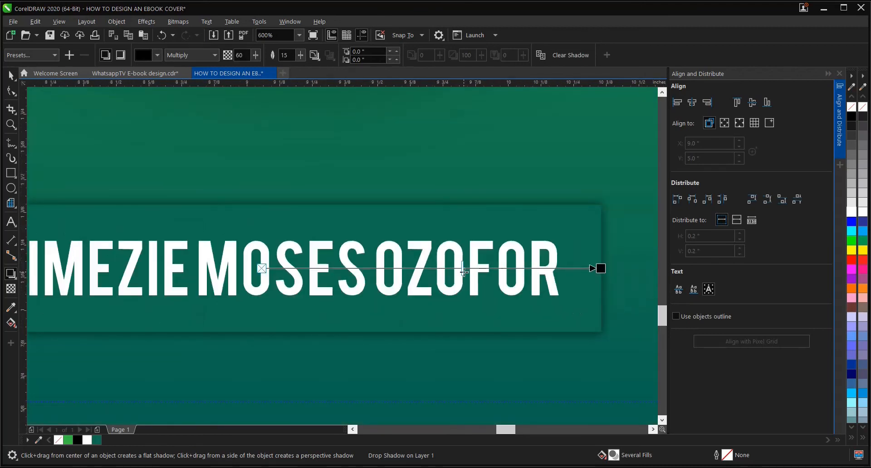
# Raise the drop shadow opacity of the author name box to 67.
pyautogui.moveTo(464, 271); pyautogui.dragTo(489, 271)
pyautogui.scroll(-1, 472, 279)
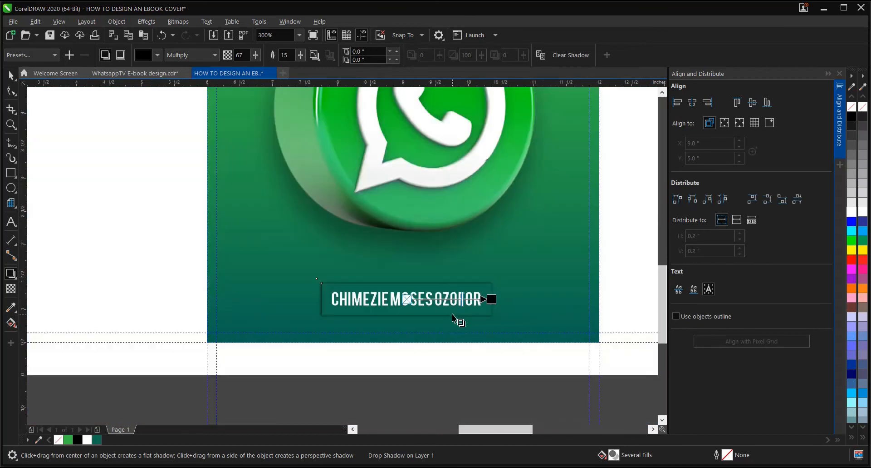
pyautogui.click(14, 81)
pyautogui.click(12, 76)
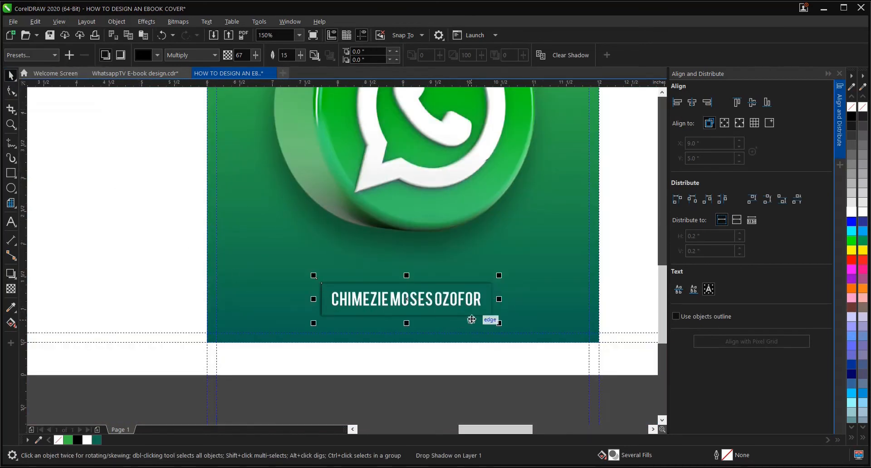
pyautogui.scroll(2, 399, 327)
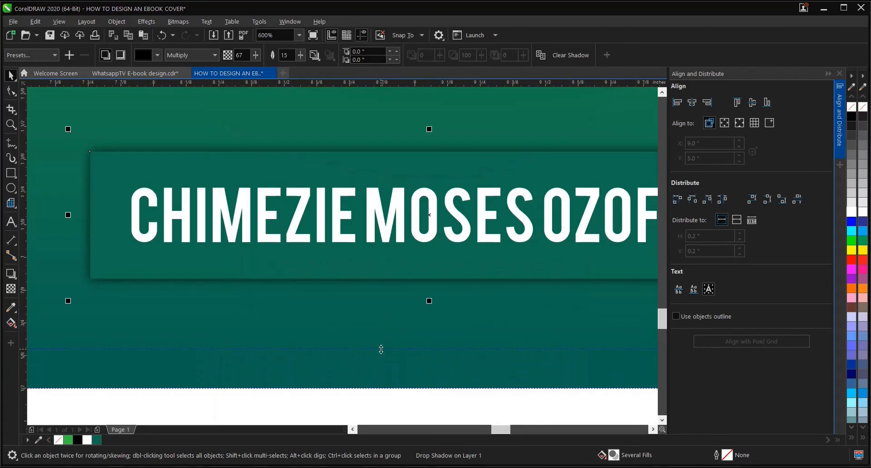
pyautogui.scroll(-1, 382, 350)
pyautogui.click(374, 395)
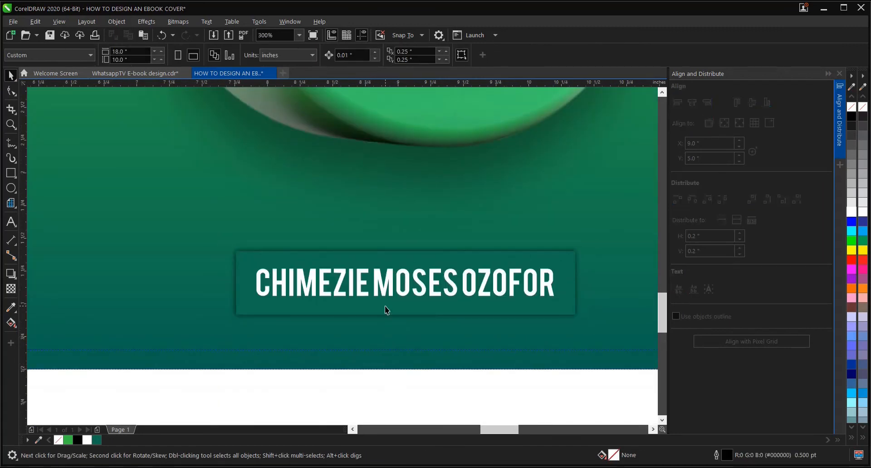
# Enlarge the shadowed author name box slightly from its center.
pyautogui.scroll(-1, 385, 310)
pyautogui.moveTo(276, 350); pyautogui.dragTo(527, 271)
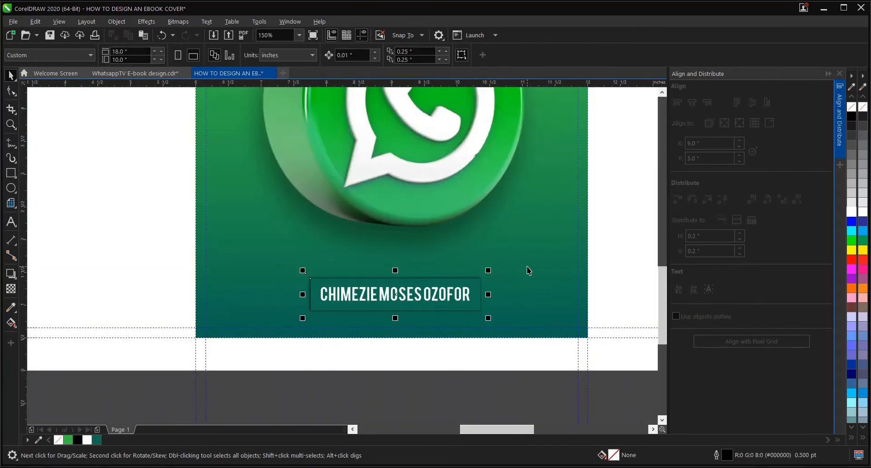
pyautogui.scroll(2, 415, 274)
pyautogui.scroll(-1, 402, 298)
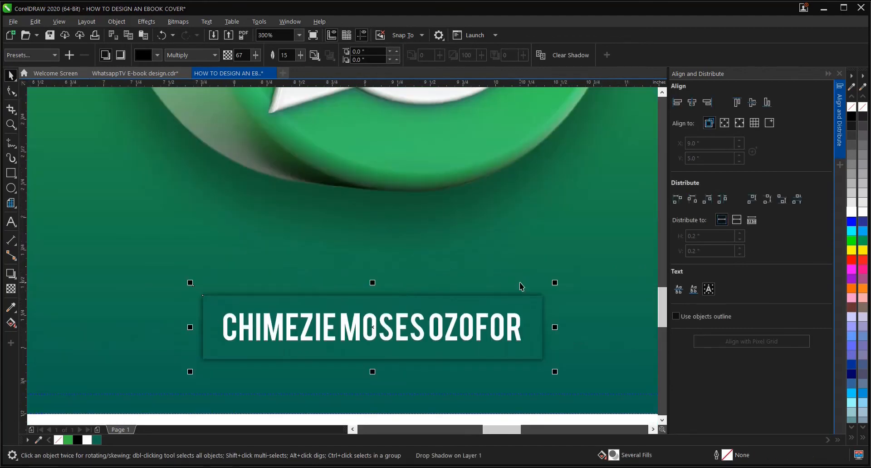
pyautogui.moveTo(555, 282); pyautogui.dragTo(559, 281)
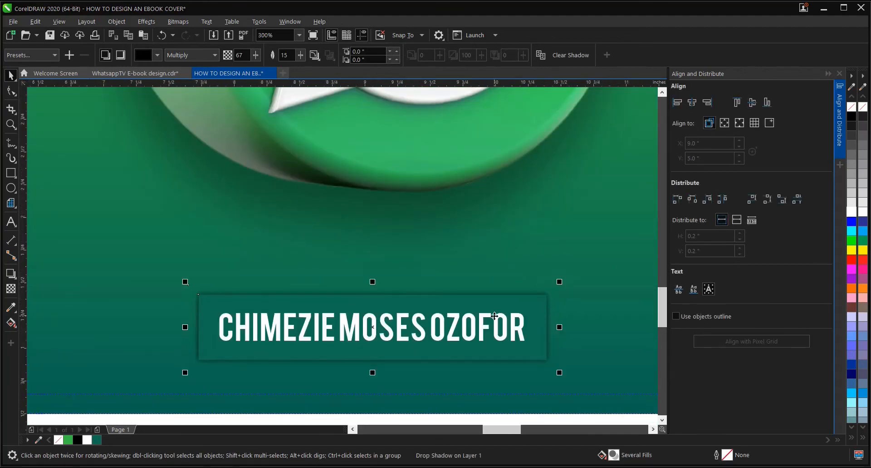
pyautogui.scroll(-2, 495, 315)
pyautogui.scroll(2, 506, 315)
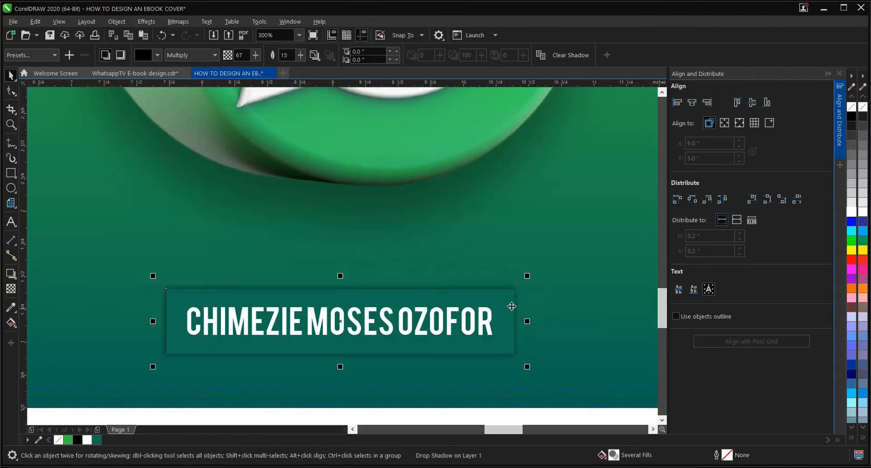
# Align the author name box with the WhatsApp logo on their vertical center line.
pyautogui.click(577, 253)
pyautogui.scroll(-2, 459, 377)
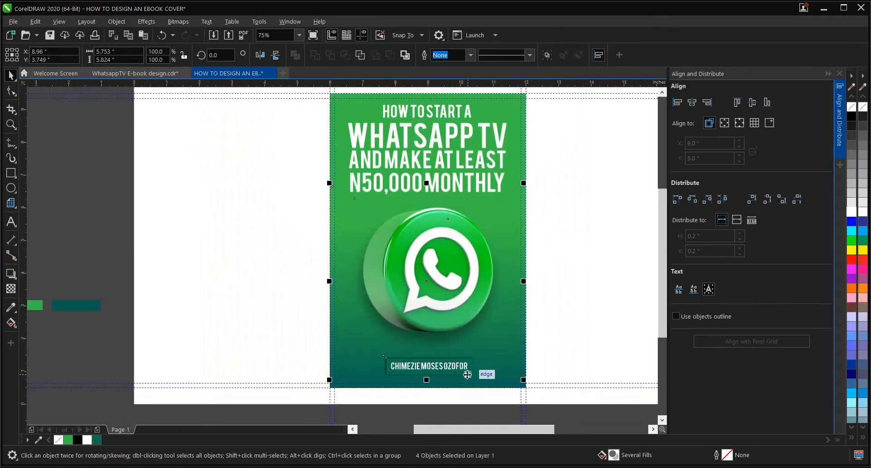
pyautogui.press('c')
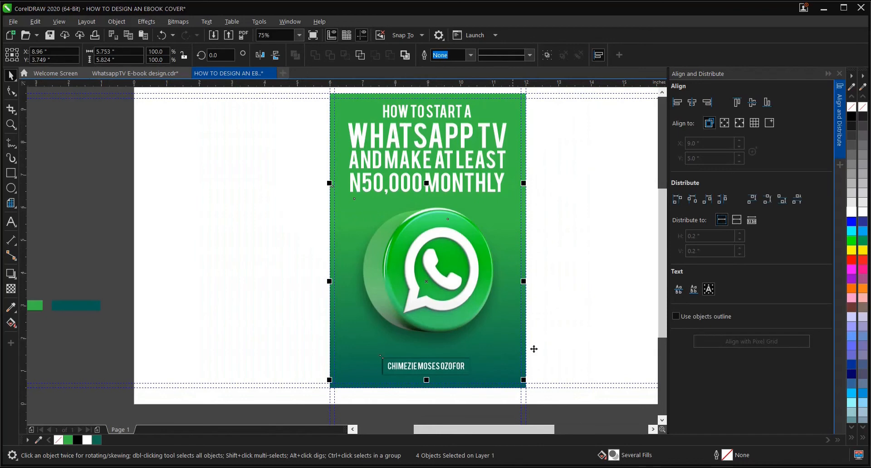
pyautogui.click(608, 336)
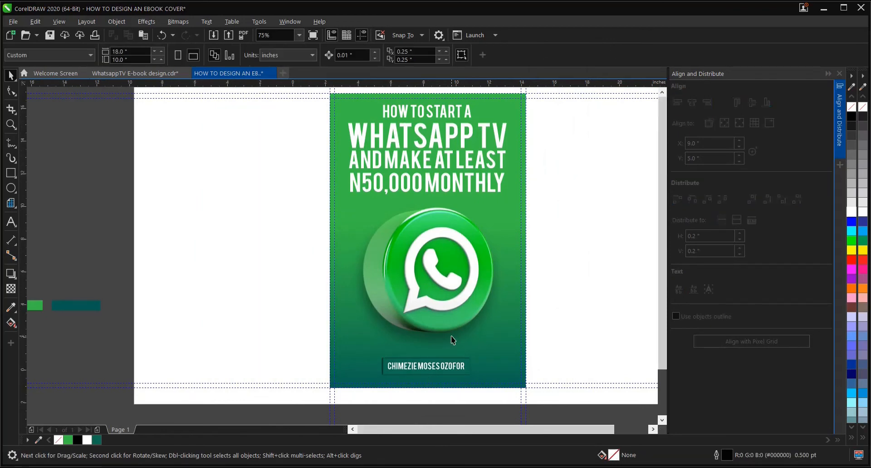
# Examine the complete front cover layout, including the logo, the gradient background rectangle and the surrounding guidelines.
pyautogui.scroll(-1, 452, 336)
pyautogui.press('z')
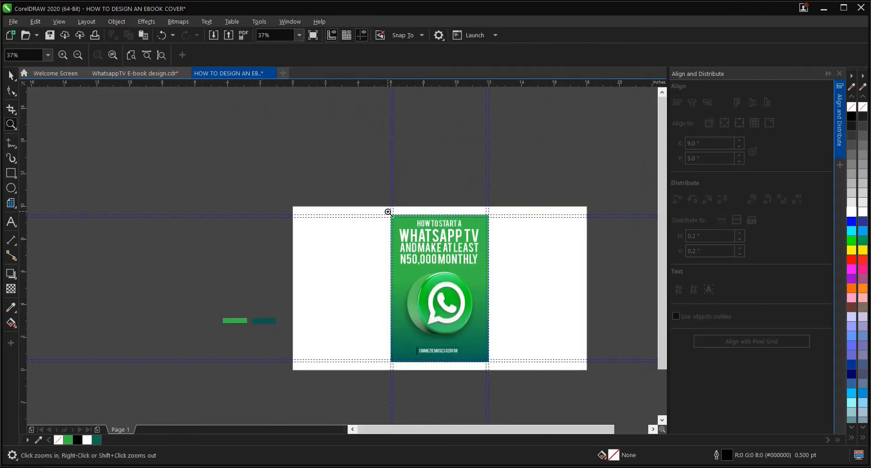
pyautogui.moveTo(389, 212); pyautogui.dragTo(491, 363)
pyautogui.press('space')
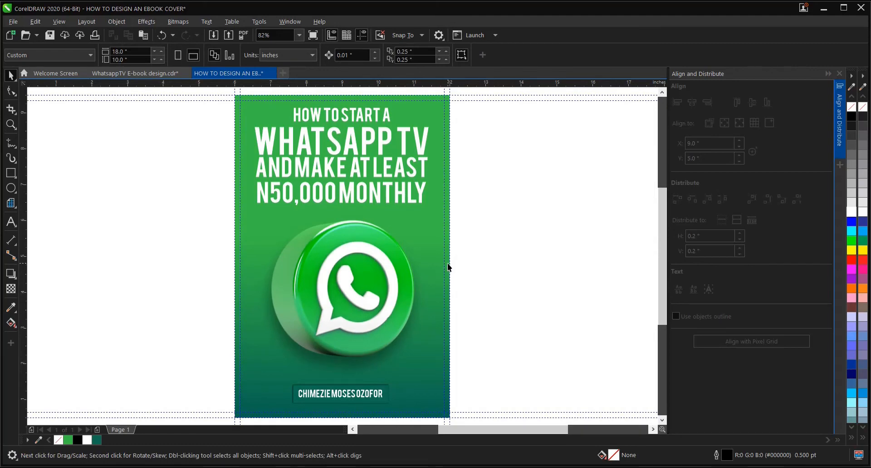
pyautogui.scroll(-4, 460, 289)
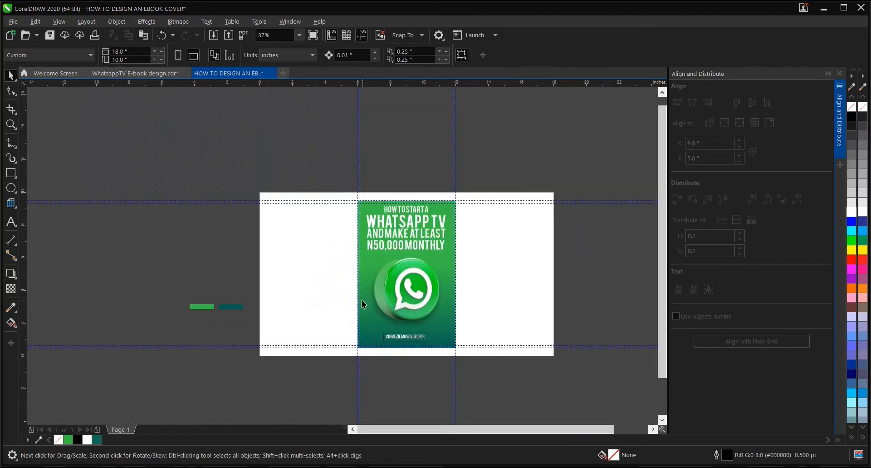
pyautogui.scroll(3, 364, 300)
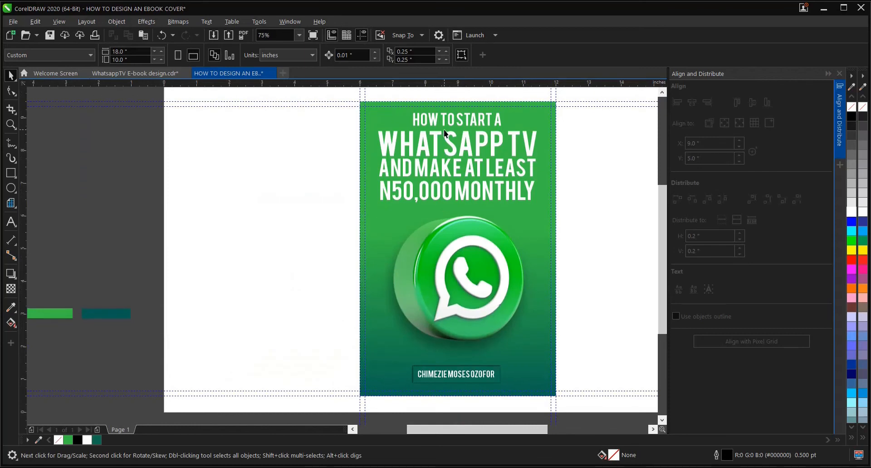
pyautogui.click(372, 238)
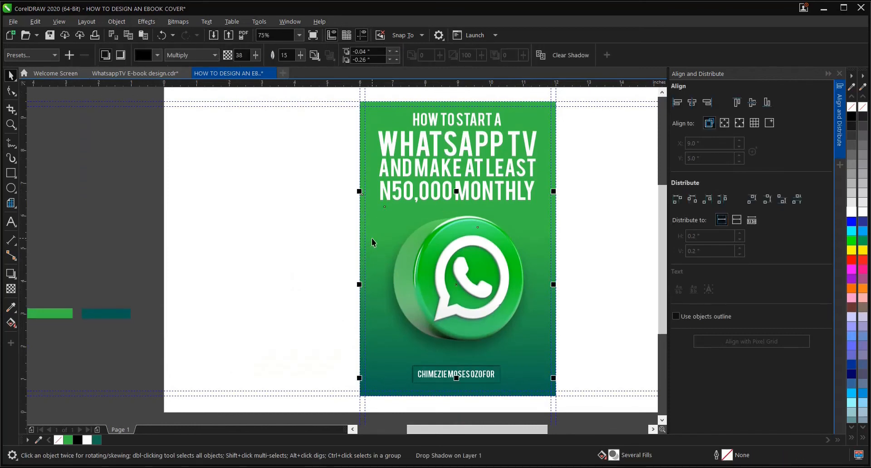
pyautogui.click(350, 386)
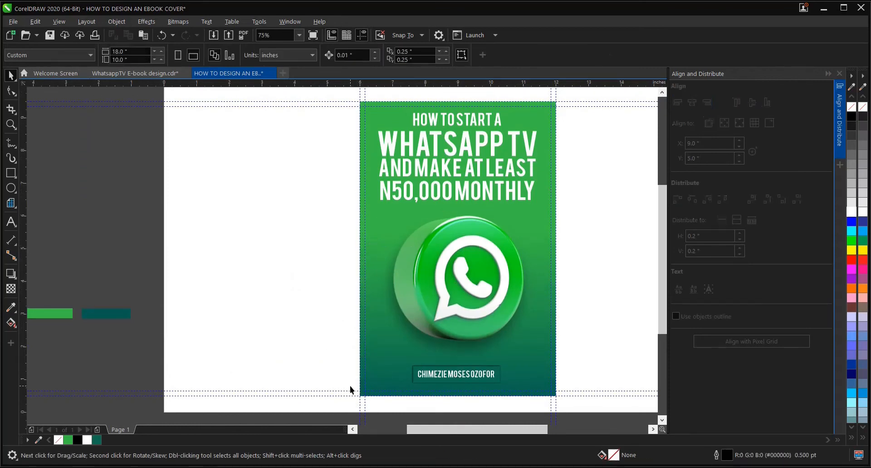
pyautogui.click(370, 397)
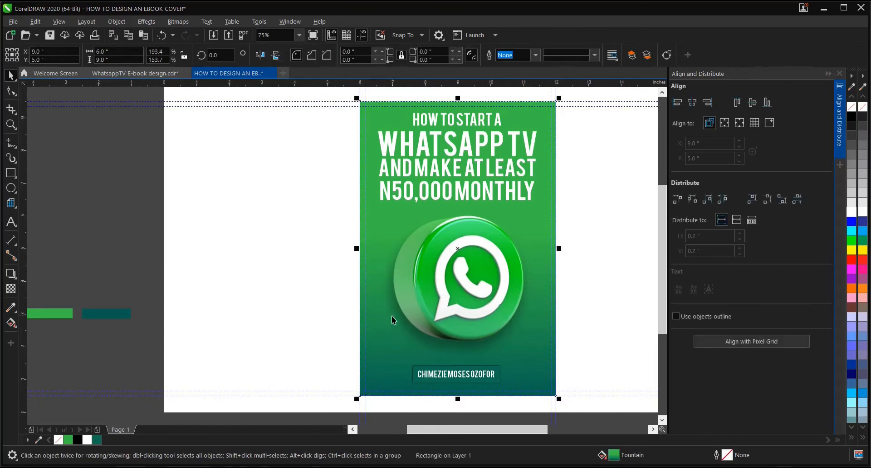
pyautogui.click(594, 276)
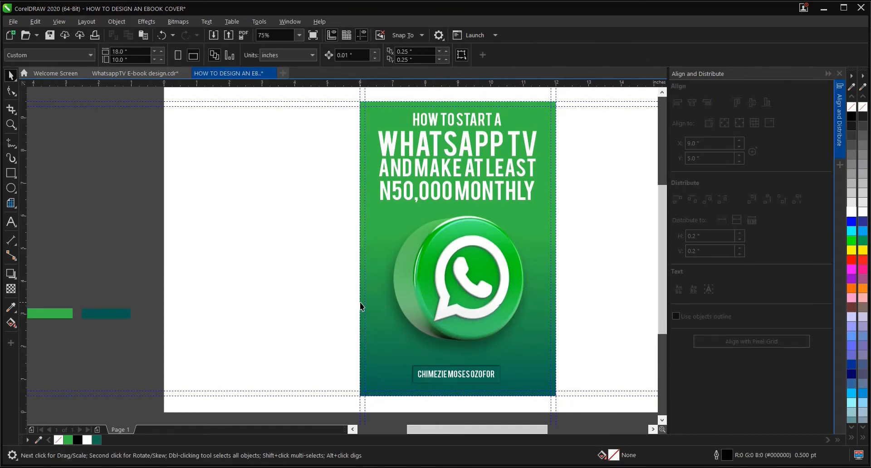
pyautogui.click(377, 306)
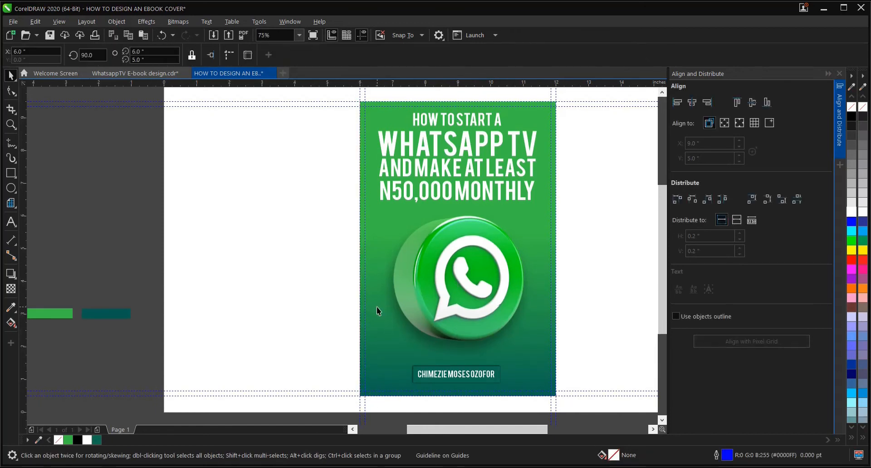
# Duplicate the gradient background rectangle to the left of the cover and set the copy's width to 0.4 inches for the spine.
pyautogui.click(379, 111)
pyautogui.moveTo(379, 112); pyautogui.dragTo(175, 118)
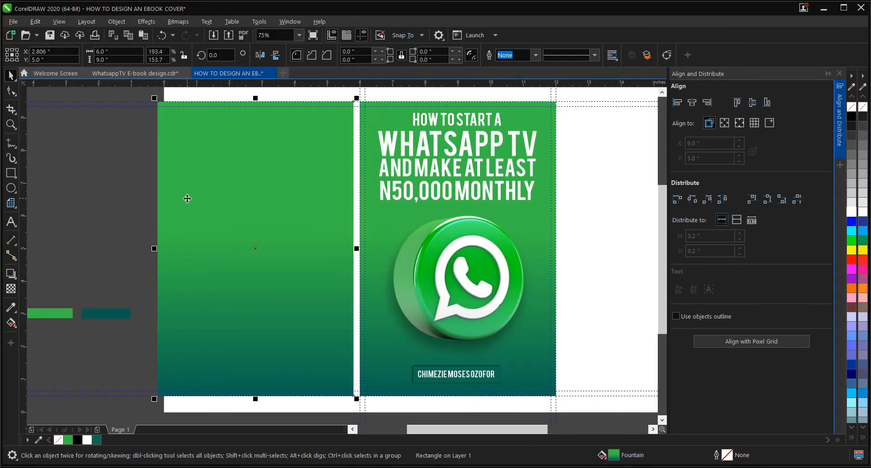
pyautogui.click(111, 51)
pyautogui.write('0.4')
pyautogui.press('Return')
pyautogui.click(301, 254)
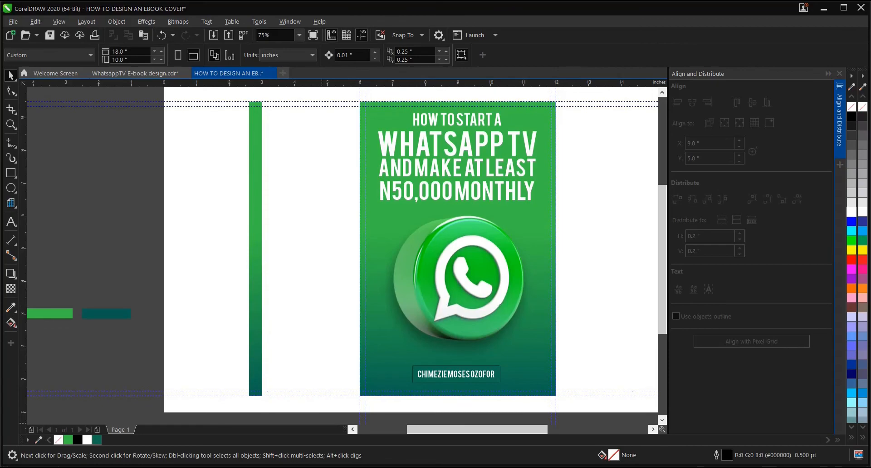
# Switch to the Word document, copy the full ebook title line, and return to the ebook cover file in CorelDRAW.
pyautogui.hotkey('alt', 'Tab')
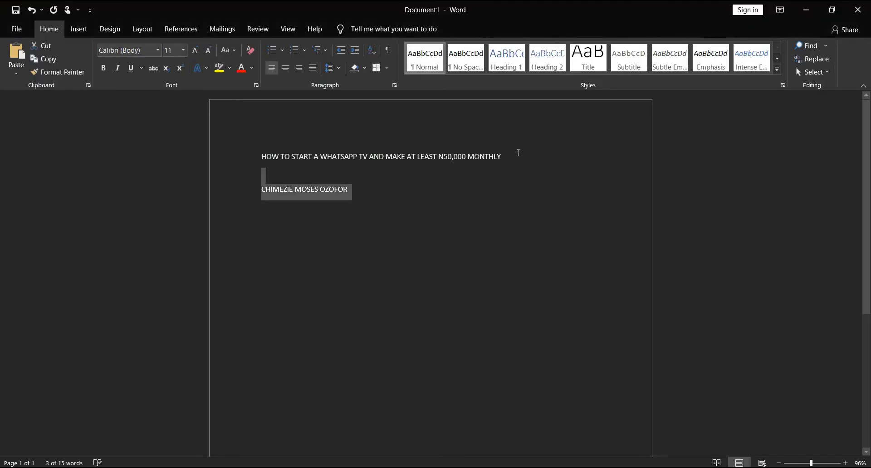
pyautogui.moveTo(519, 153); pyautogui.dragTo(273, 158)
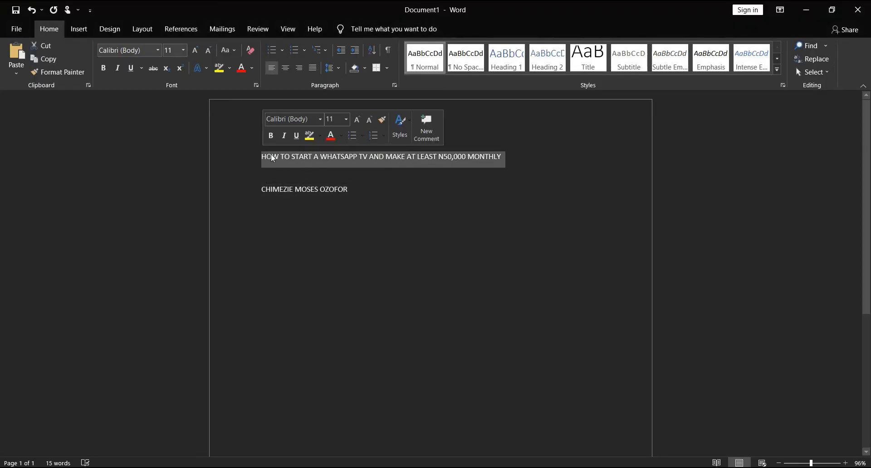
pyautogui.rightClick(272, 158)
pyautogui.click(303, 176)
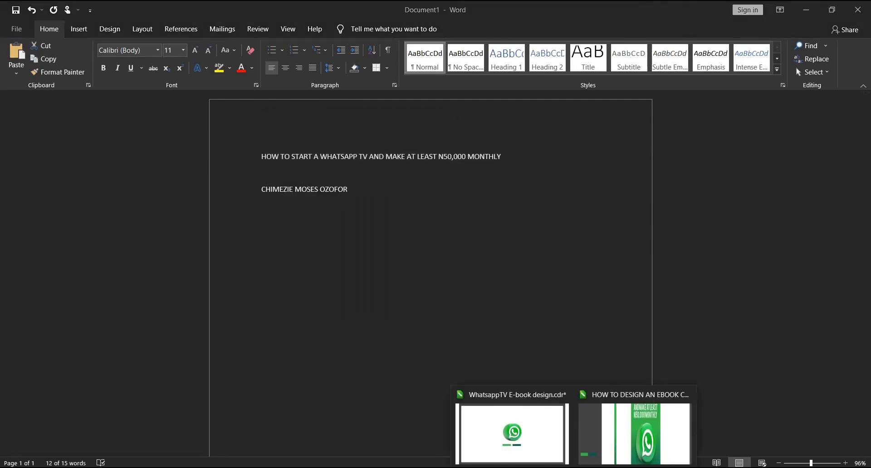
pyautogui.click(631, 443)
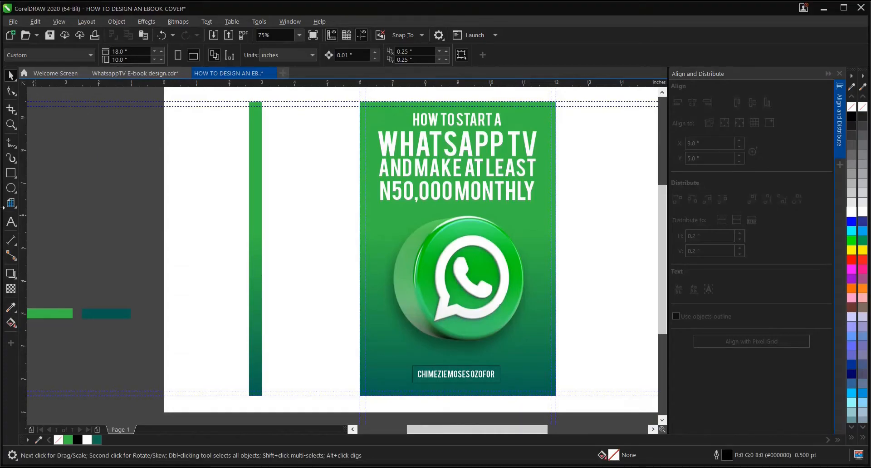
# Paste the copied title as one line of artistic text across the narrow spine strip.
pyautogui.click(11, 222)
pyautogui.click(143, 230)
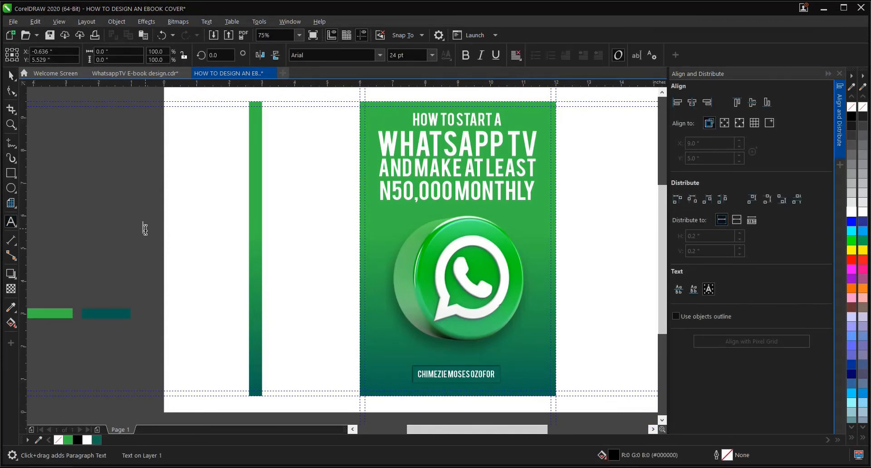
pyautogui.rightClick(145, 229)
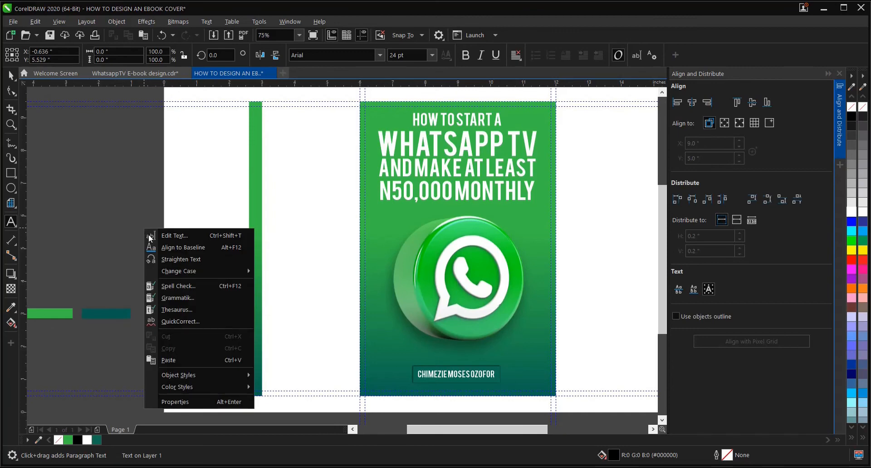
pyautogui.click(168, 359)
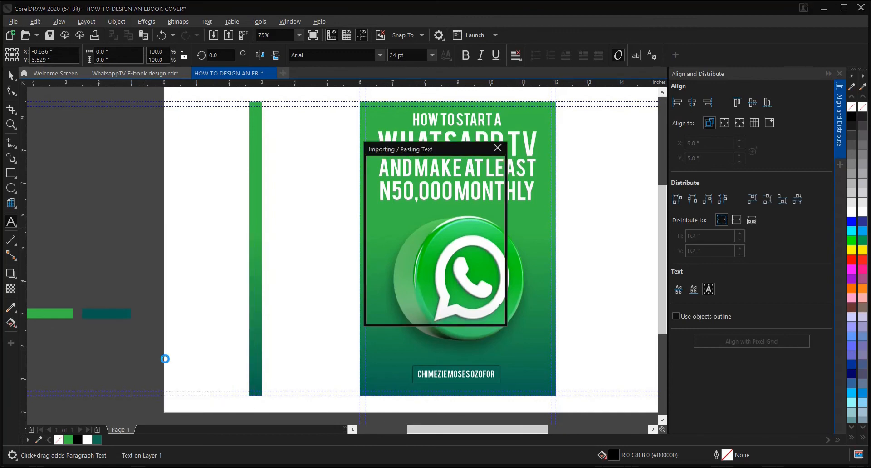
pyautogui.click(430, 312)
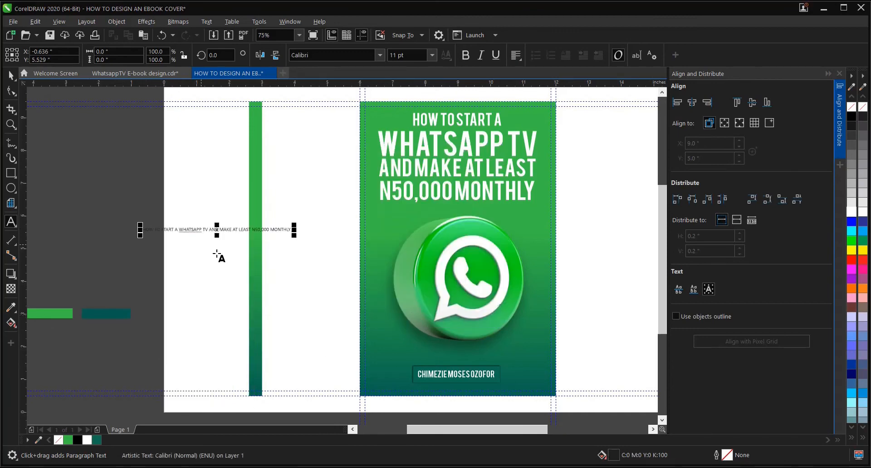
# Set the pasted title line to the Bebas font with a white fill.
pyautogui.click(11, 75)
pyautogui.scroll(2, 153, 207)
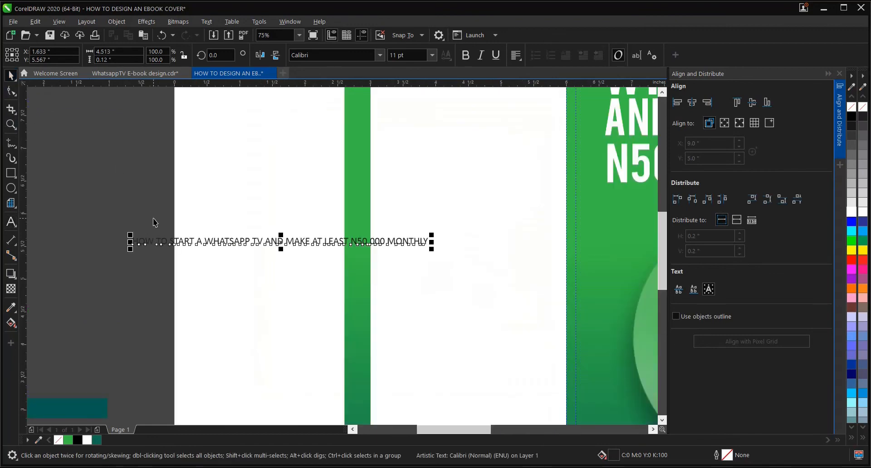
pyautogui.click(380, 55)
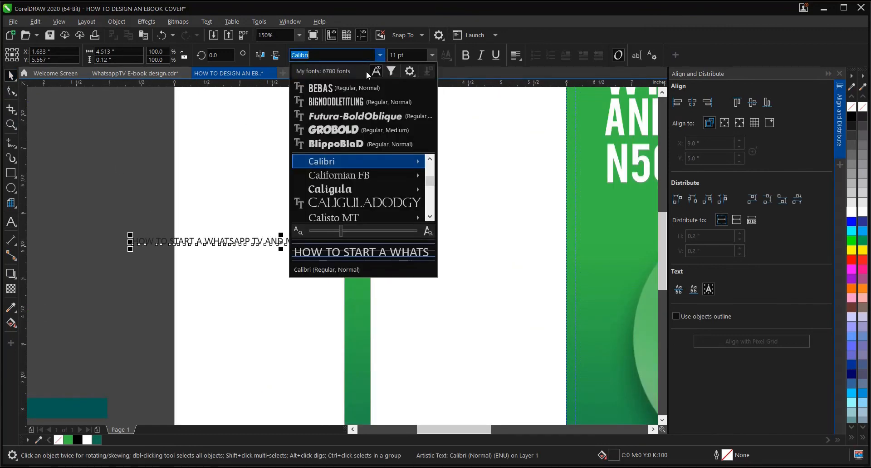
pyautogui.click(356, 86)
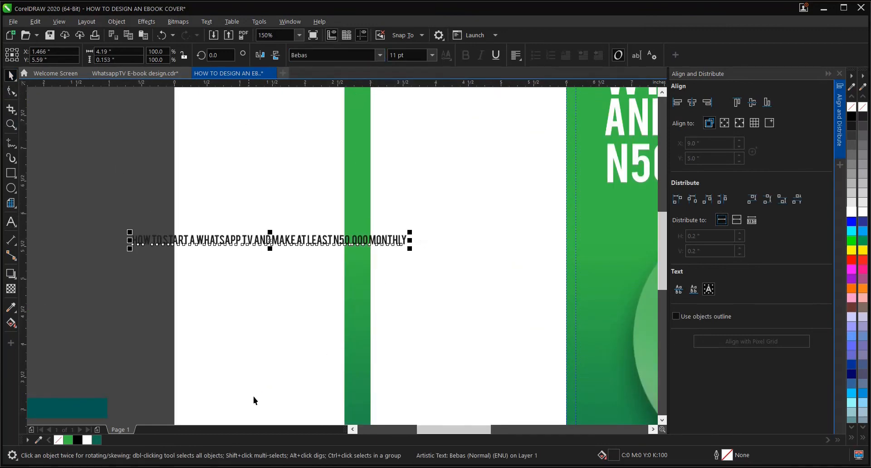
pyautogui.click(87, 439)
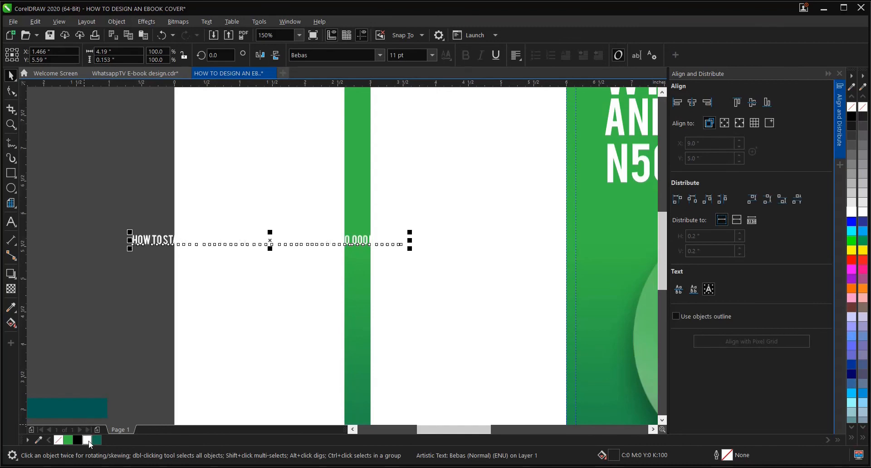
pyautogui.click(90, 340)
pyautogui.click(238, 244)
pyautogui.scroll(-2, 166, 281)
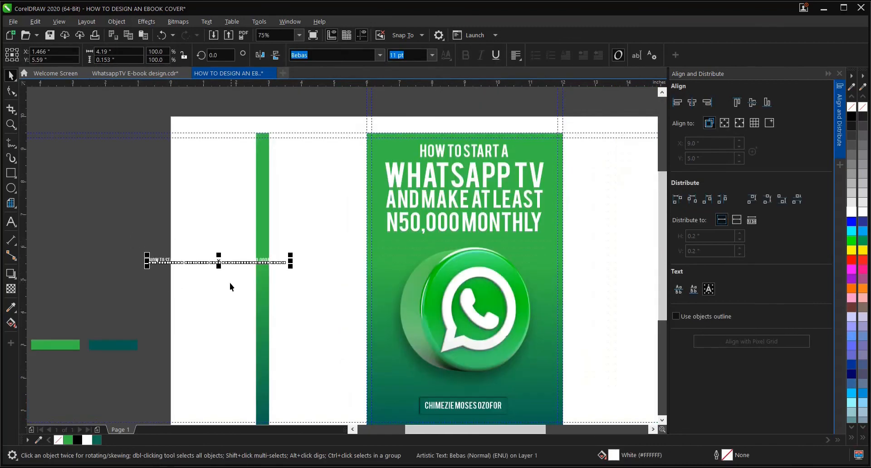
# Fill the pasted title line black and rotate it to 270 degrees so it reads downward.
pyautogui.click(77, 440)
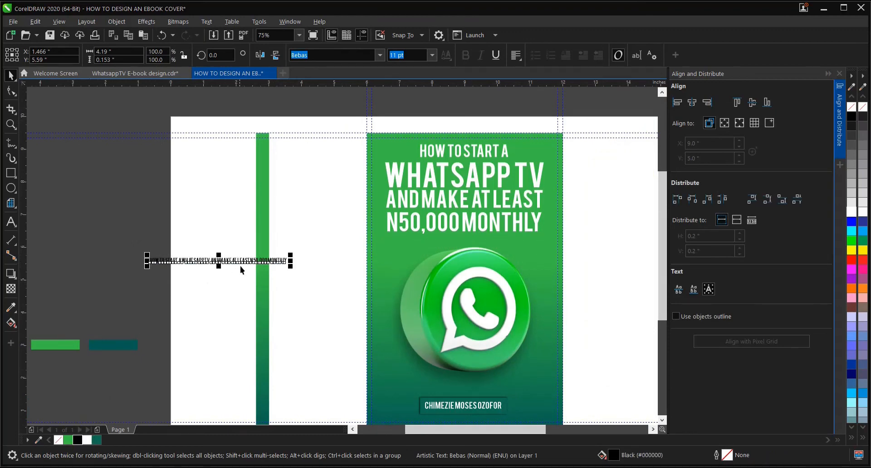
pyautogui.scroll(2, 243, 258)
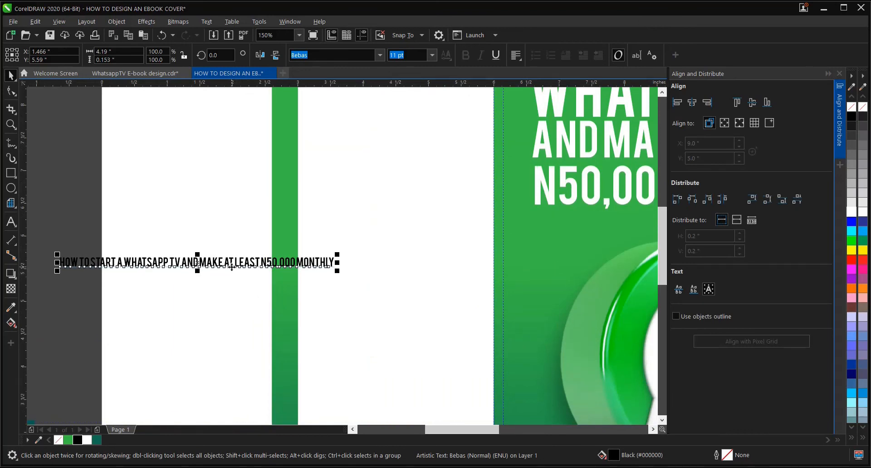
pyautogui.scroll(-2, 234, 263)
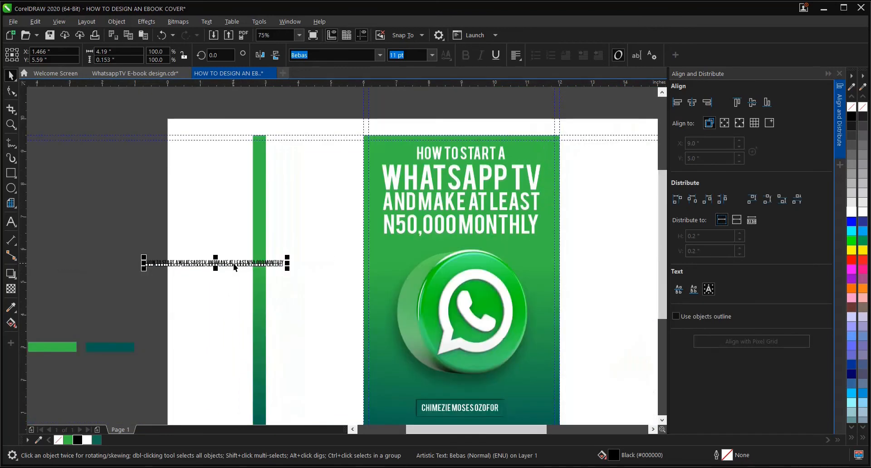
pyautogui.scroll(2, 234, 263)
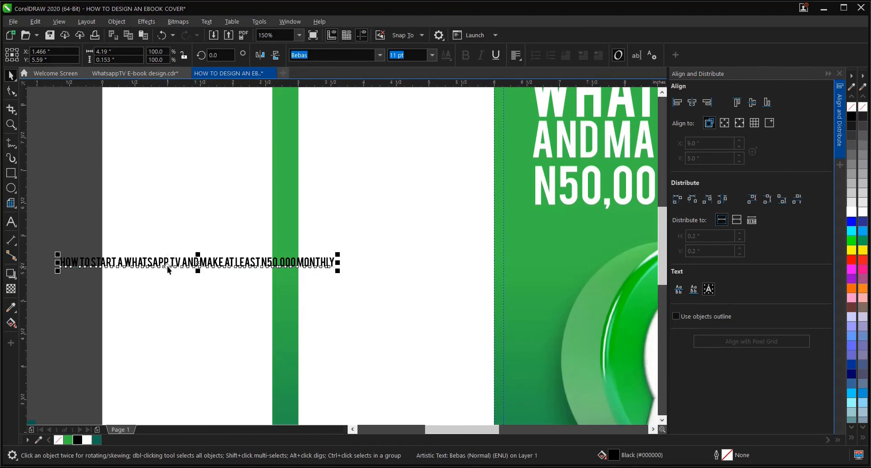
pyautogui.click(99, 263)
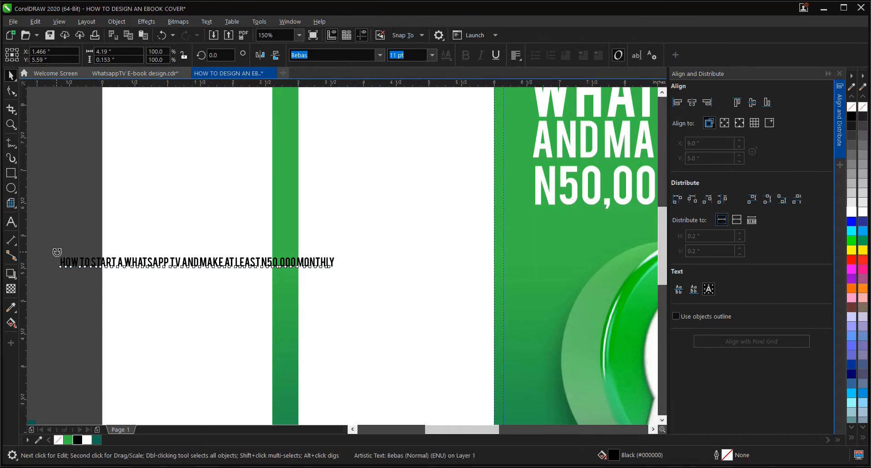
pyautogui.moveTo(56, 252); pyautogui.dragTo(217, 182)
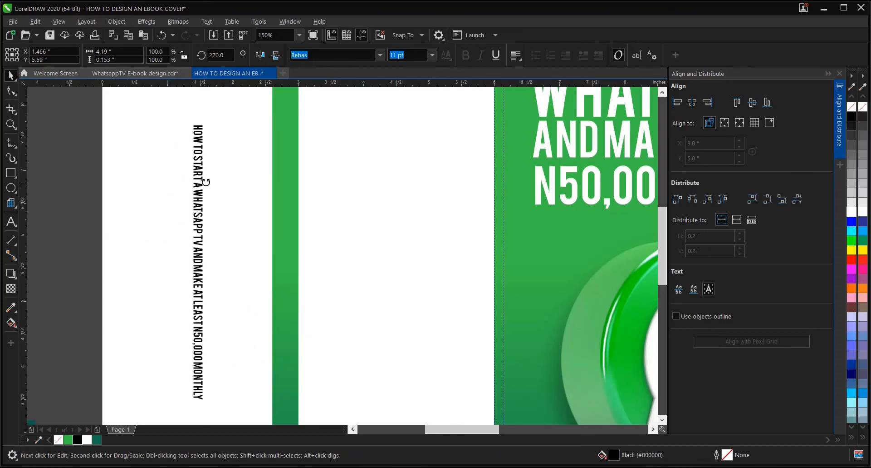
pyautogui.click(207, 168)
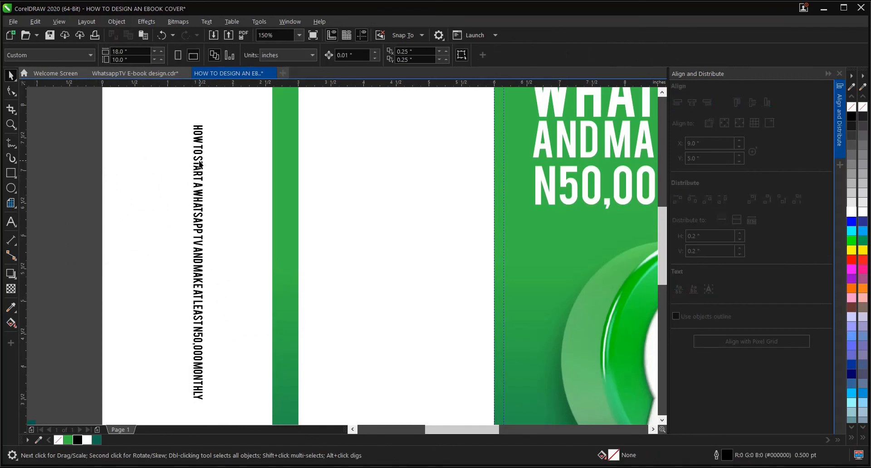
pyautogui.click(200, 163)
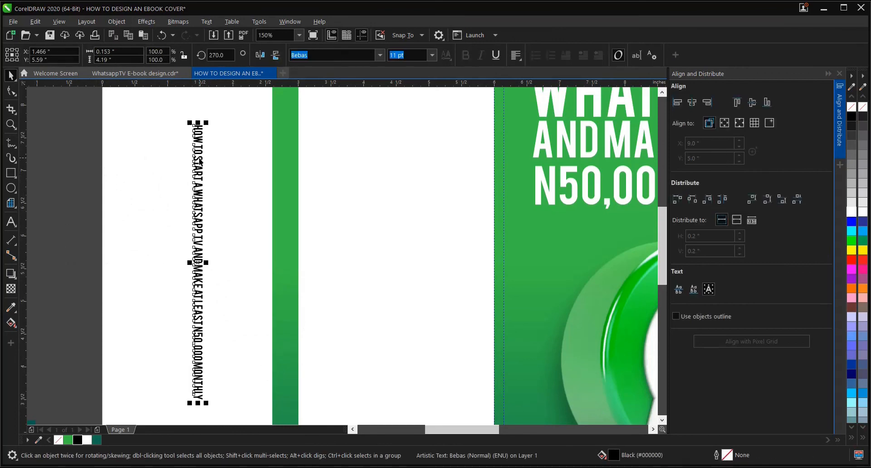
# Move the rotated title onto the narrow spine strip and centre it on the strip horizontally and vertically.
pyautogui.scroll(-2, 207, 258)
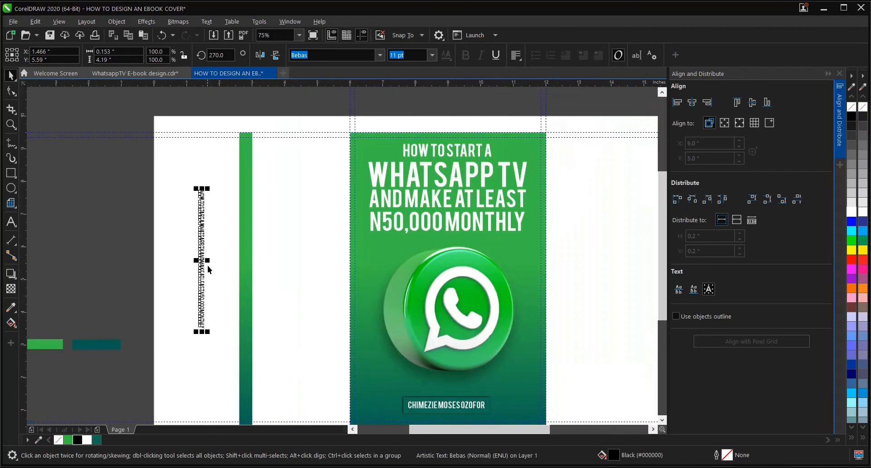
pyautogui.moveTo(207, 262); pyautogui.dragTo(249, 261)
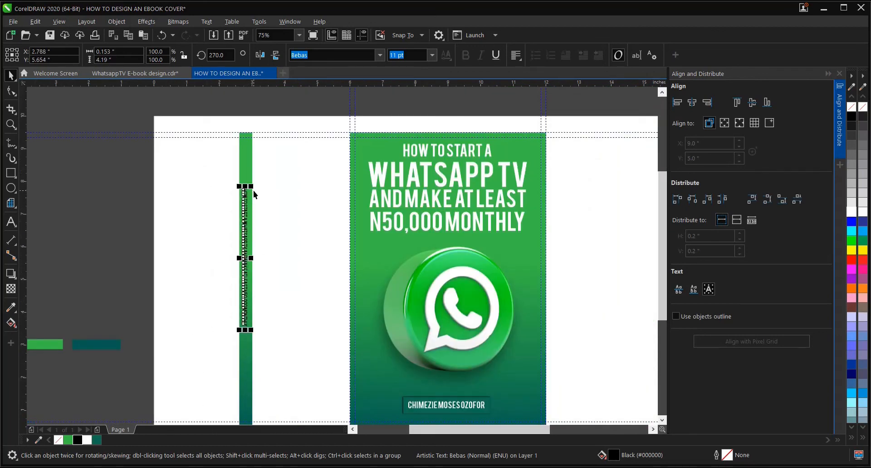
pyautogui.keyDown('shift'); pyautogui.click(246, 164); pyautogui.keyUp('shift')
pyautogui.press('c')
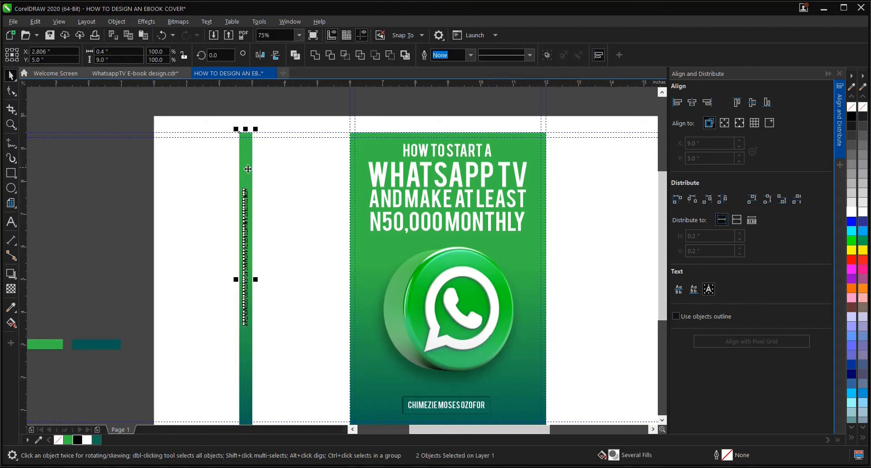
pyautogui.press('e')
pyautogui.click(267, 224)
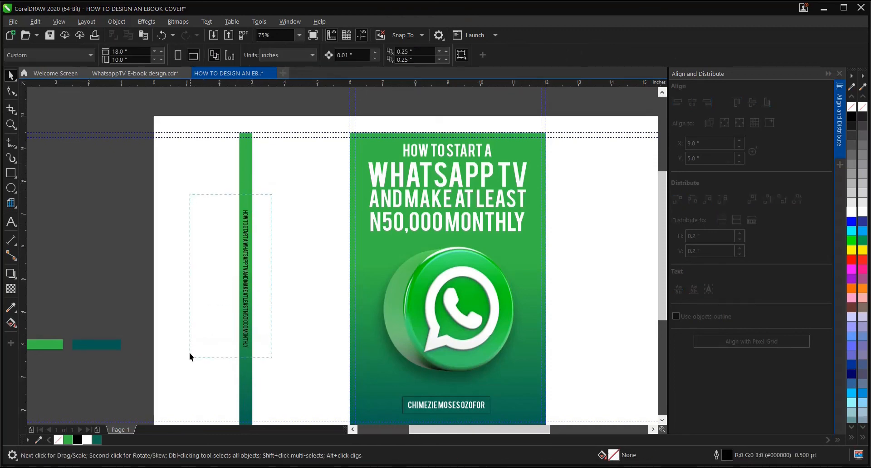
# Enlarge the spine title to nearly fill the strip and set its font size to 20 pt.
pyautogui.moveTo(190, 356); pyautogui.dragTo(189, 357)
pyautogui.moveTo(252, 350); pyautogui.dragTo(283, 410)
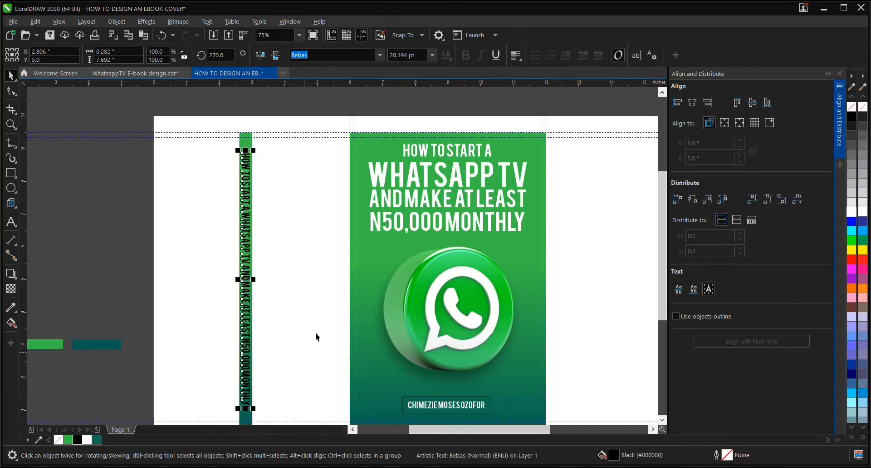
pyautogui.click(421, 55)
pyautogui.write('20')
pyautogui.press('Return')
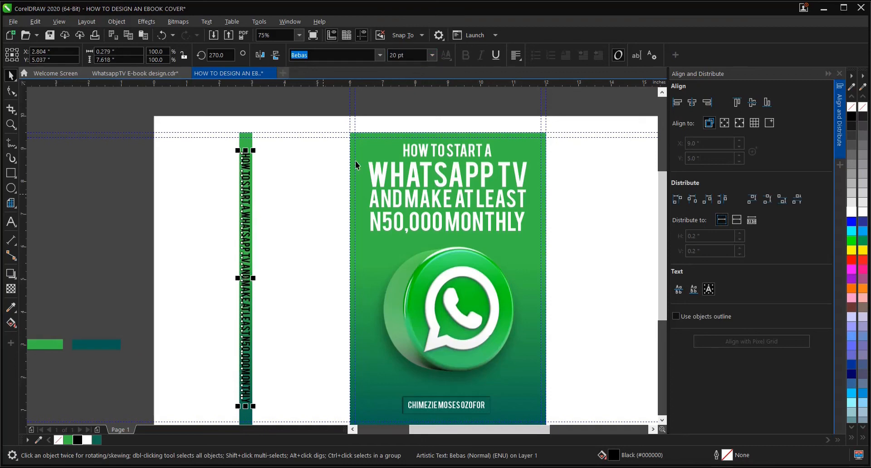
# Fill the spine title white and realign it to the centre of the spine strip in both directions.
pyautogui.click(87, 439)
pyautogui.click(206, 169)
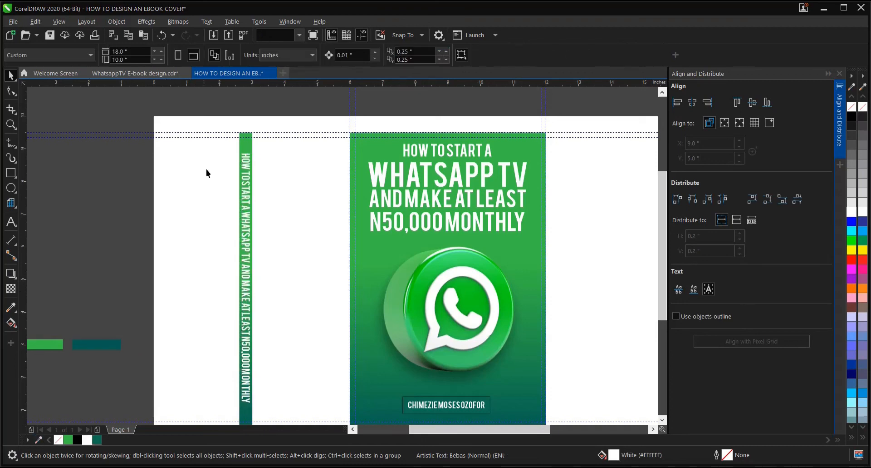
pyautogui.click(244, 196)
pyautogui.scroll(-1, 263, 405)
pyautogui.moveTo(270, 429); pyautogui.dragTo(276, 403)
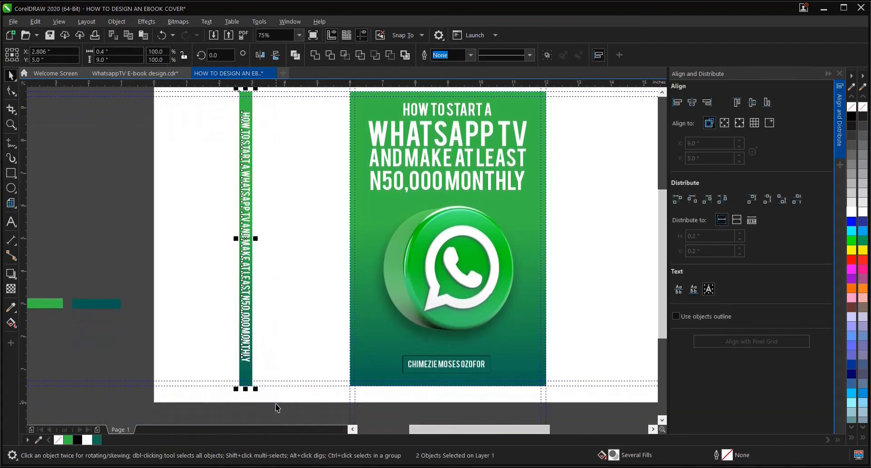
pyautogui.press('c')
pyautogui.press('e')
pyautogui.click(263, 258)
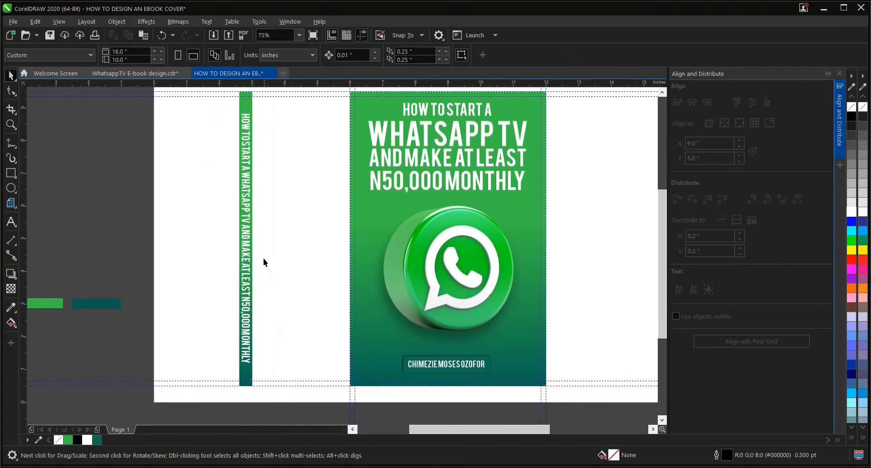
# Examine the spine title up close and compare the spine with the front cover.
pyautogui.click(246, 180)
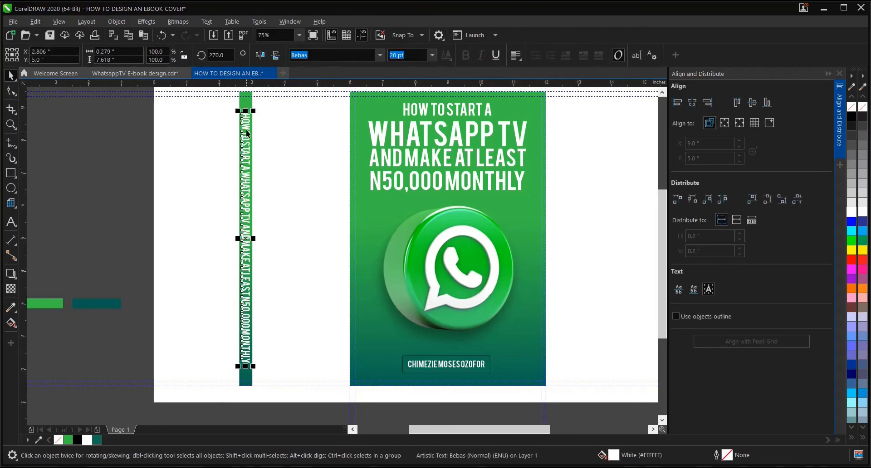
pyautogui.scroll(2, 253, 113)
pyautogui.click(285, 198)
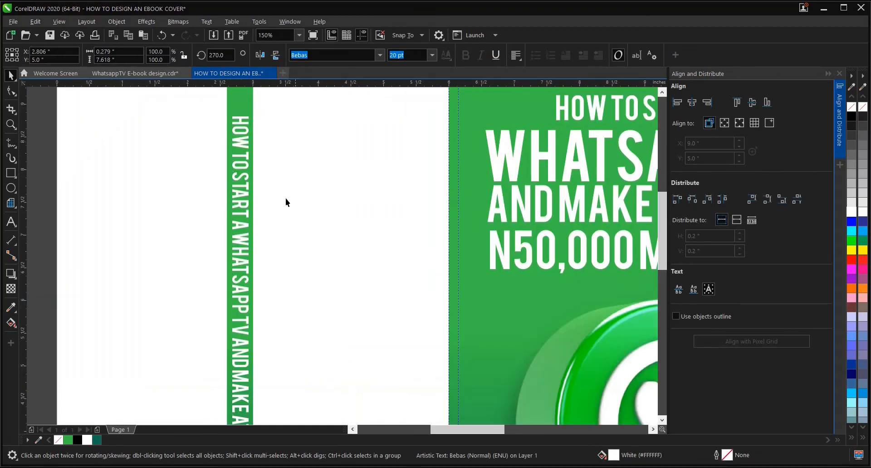
pyautogui.scroll(-2, 238, 244)
pyautogui.scroll(-2, 287, 201)
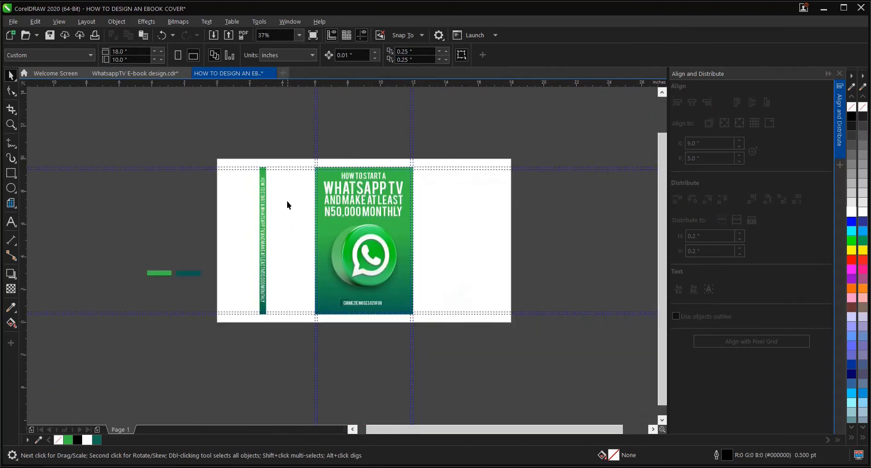
pyautogui.scroll(2, 265, 201)
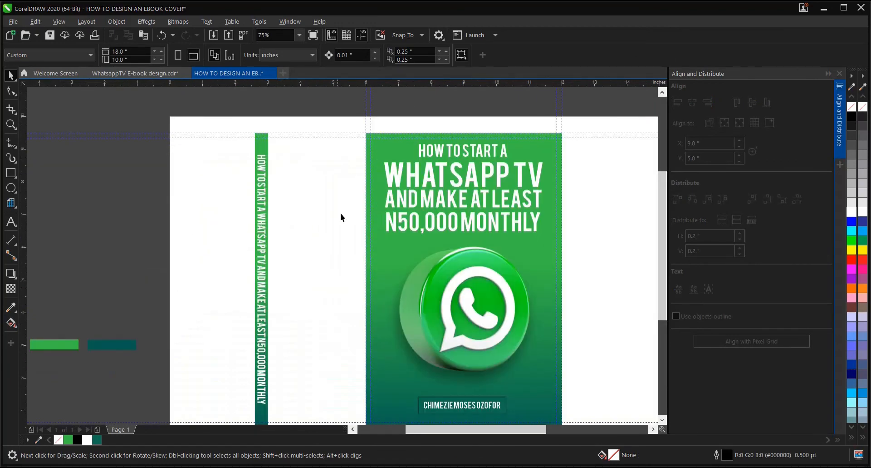
pyautogui.scroll(-2, 336, 217)
pyautogui.press('z')
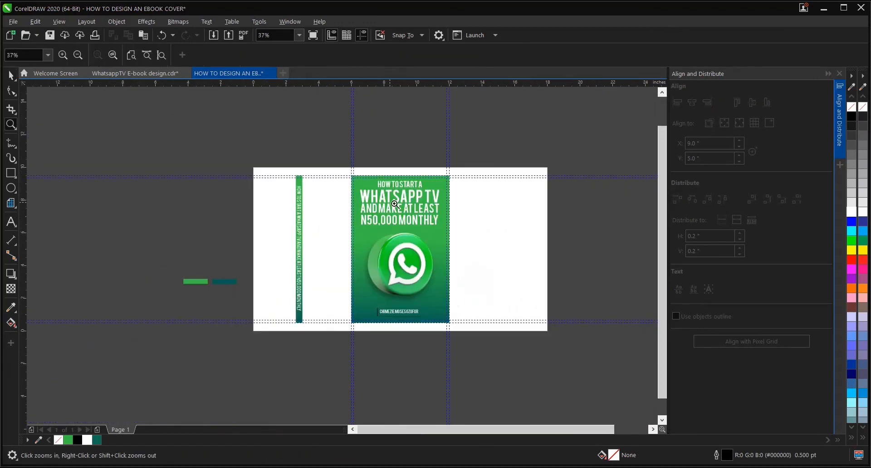
pyautogui.moveTo(290, 170); pyautogui.dragTo(454, 326)
pyautogui.press('space')
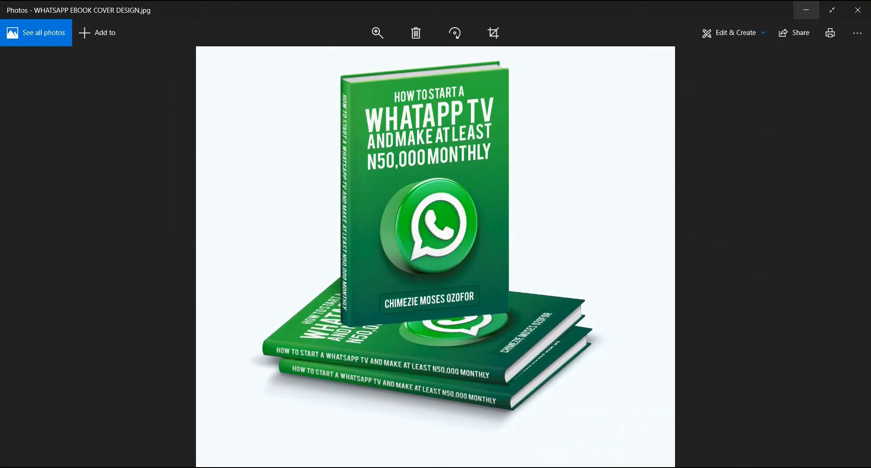
# View the book mockup image WHATSAPP EBOOK COVER DESIGN.jpg full screen in Photos.
pyautogui.press('F11')
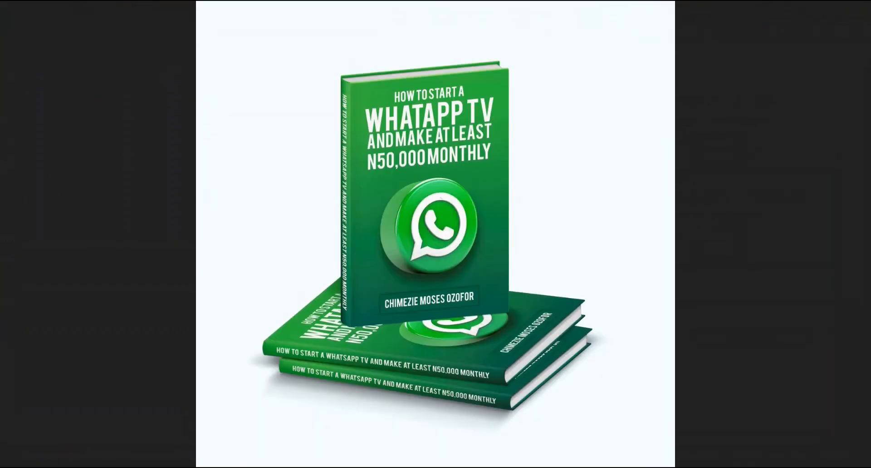